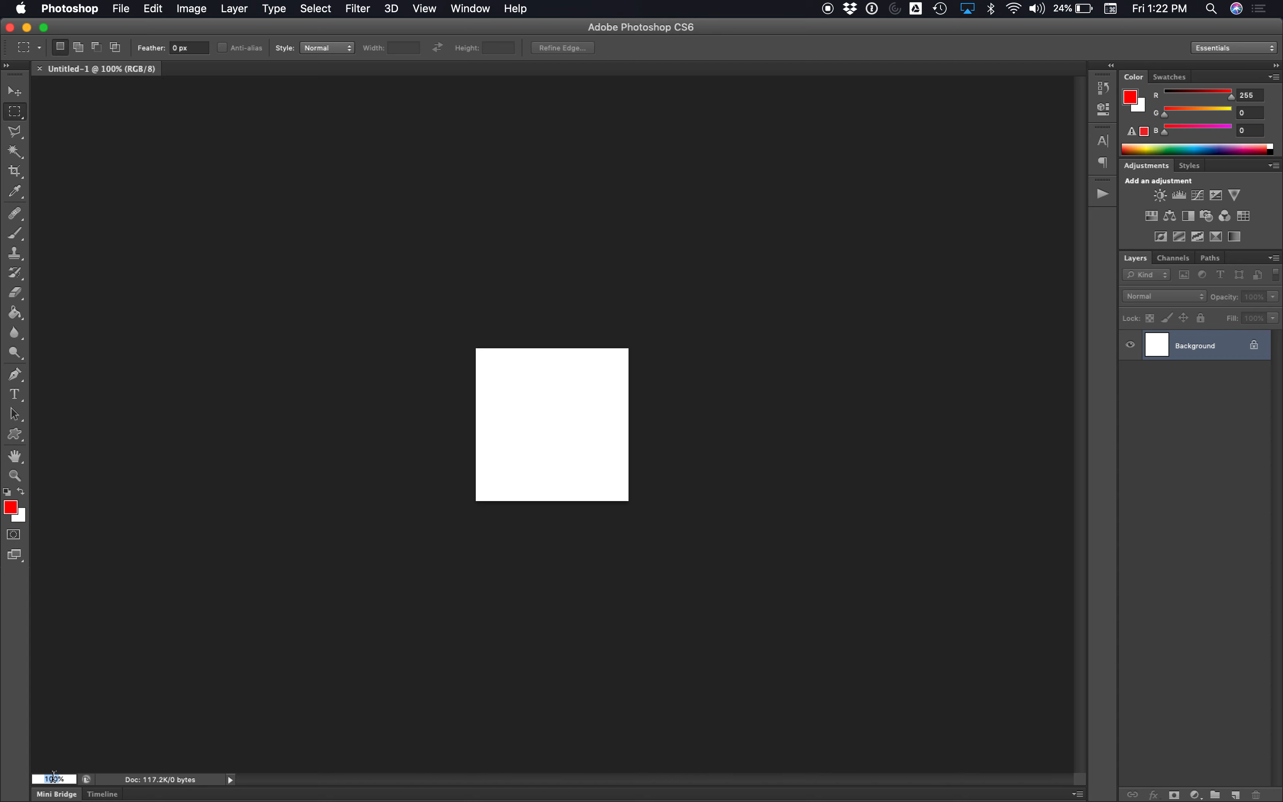
# Step: Set the magnification of the blank square canvas to 300%
pyautogui.write('300')
pyautogui.press('Return')
pyautogui.click(15, 475)
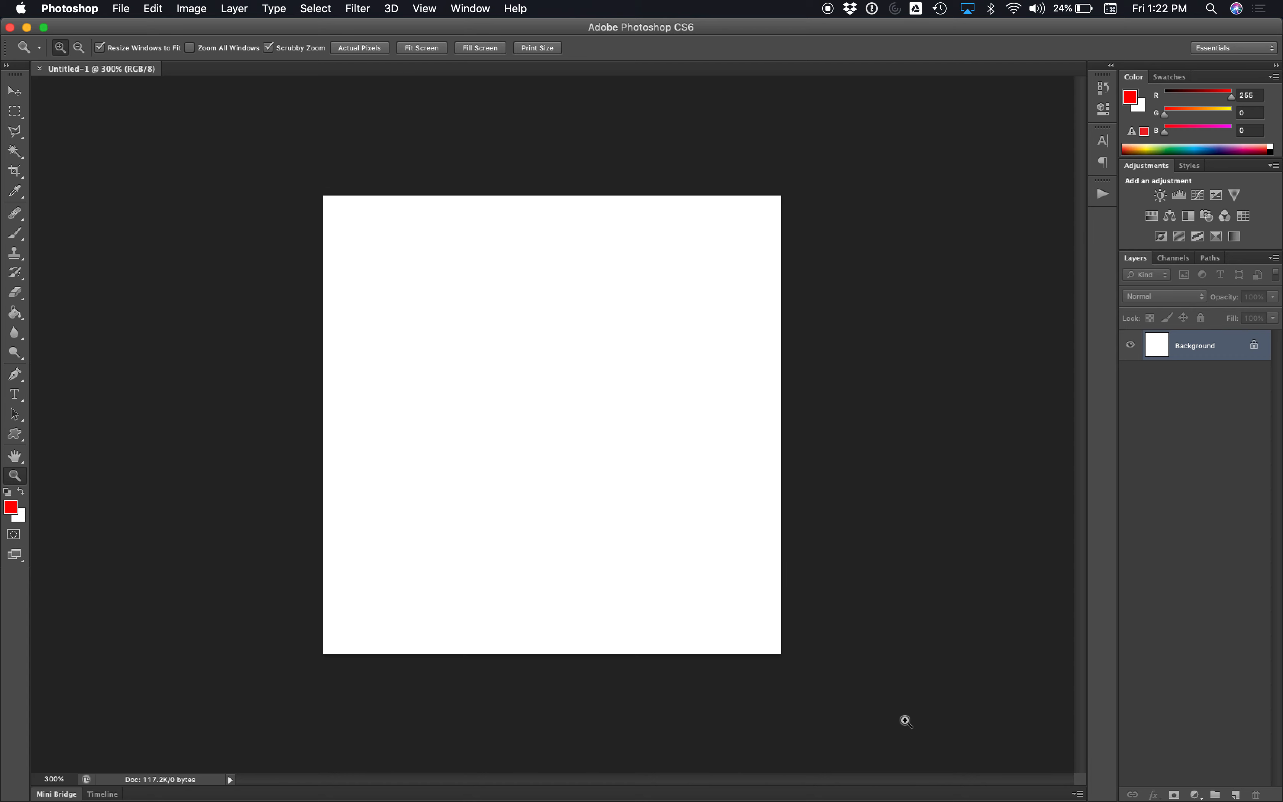
pyautogui.moveTo(906, 719); pyautogui.dragTo(728, 673)
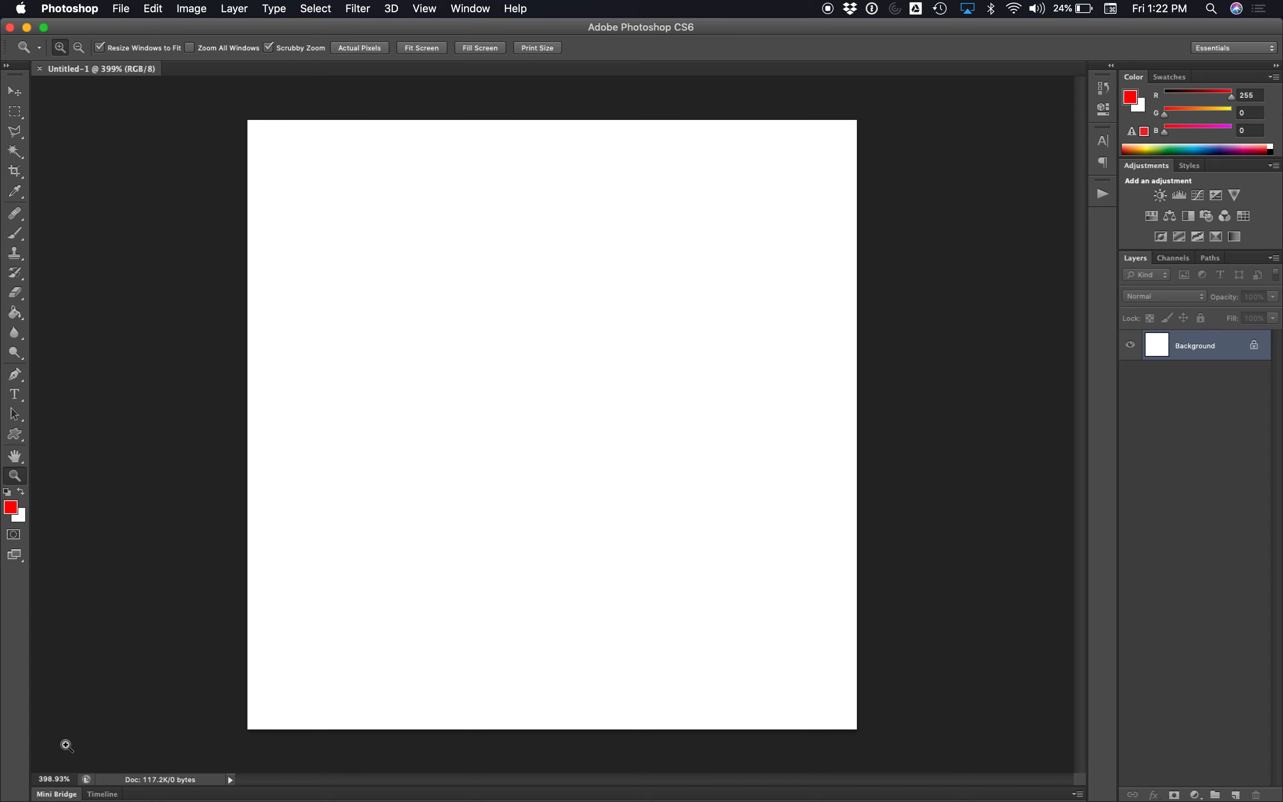
pyautogui.click(48, 779)
pyautogui.write('300')
pyautogui.press('Return')
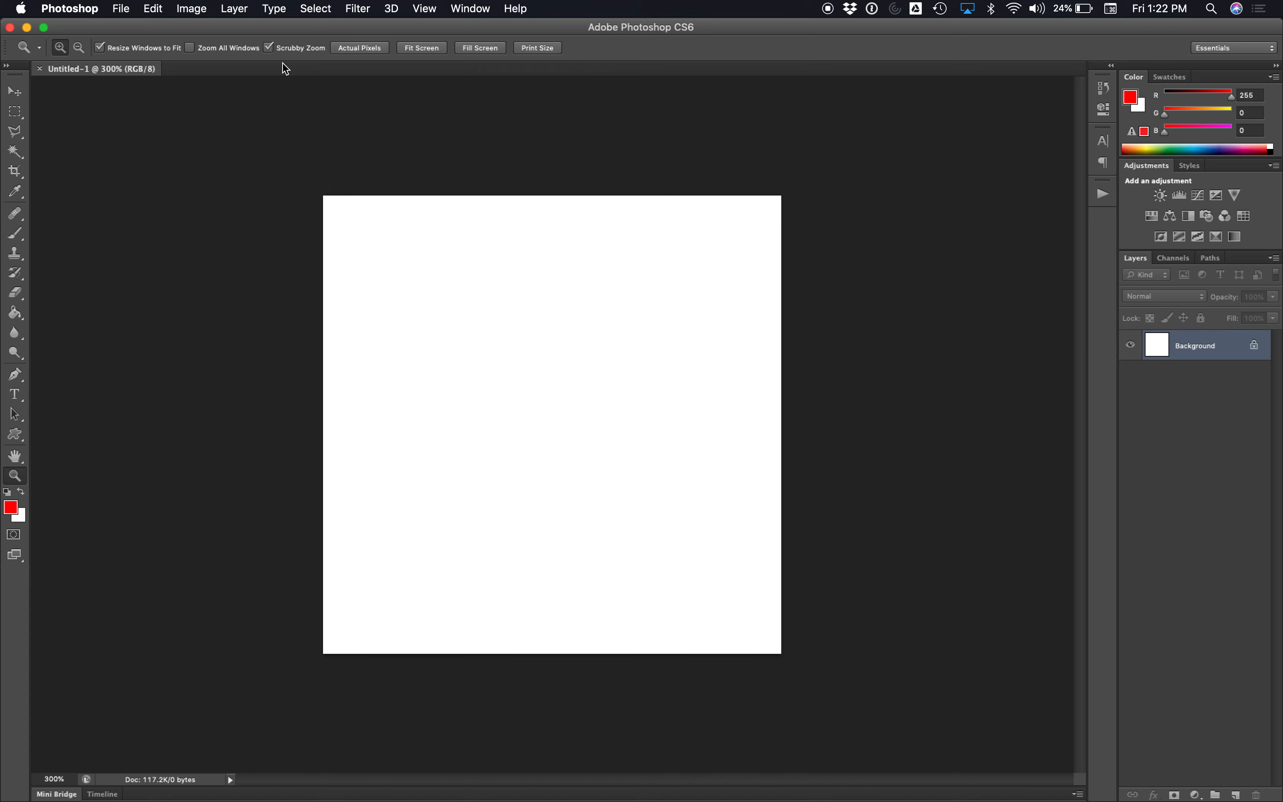
# Step: Show the rulers along the edges of the document
pyautogui.click(427, 7)
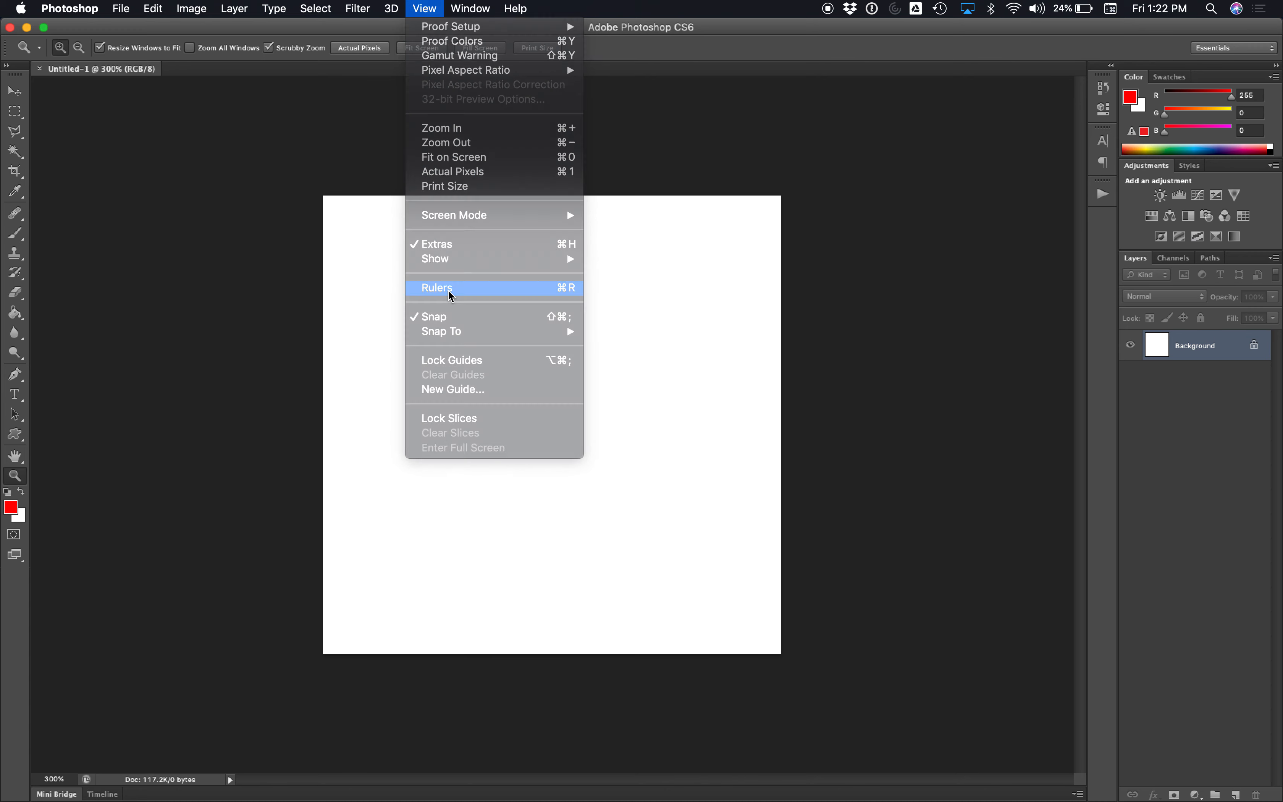
pyautogui.click(450, 293)
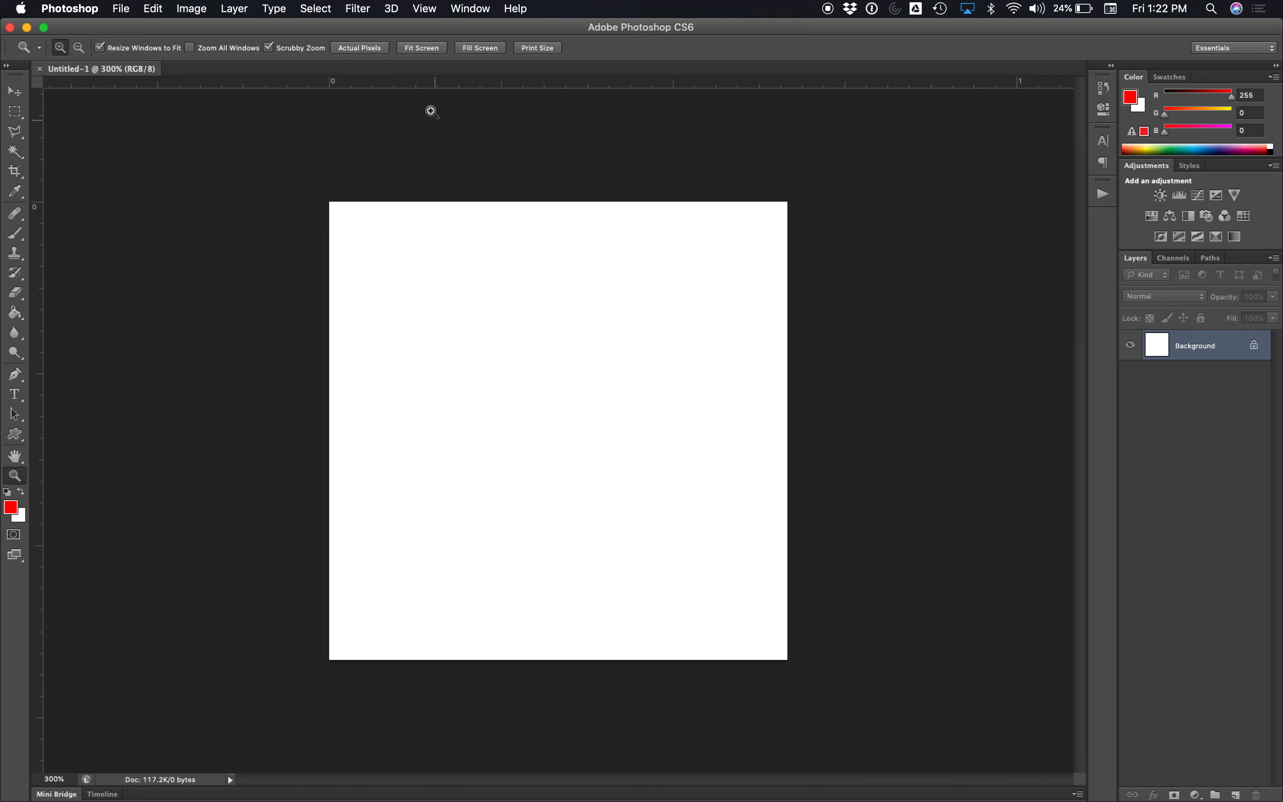
pyautogui.click(466, 305)
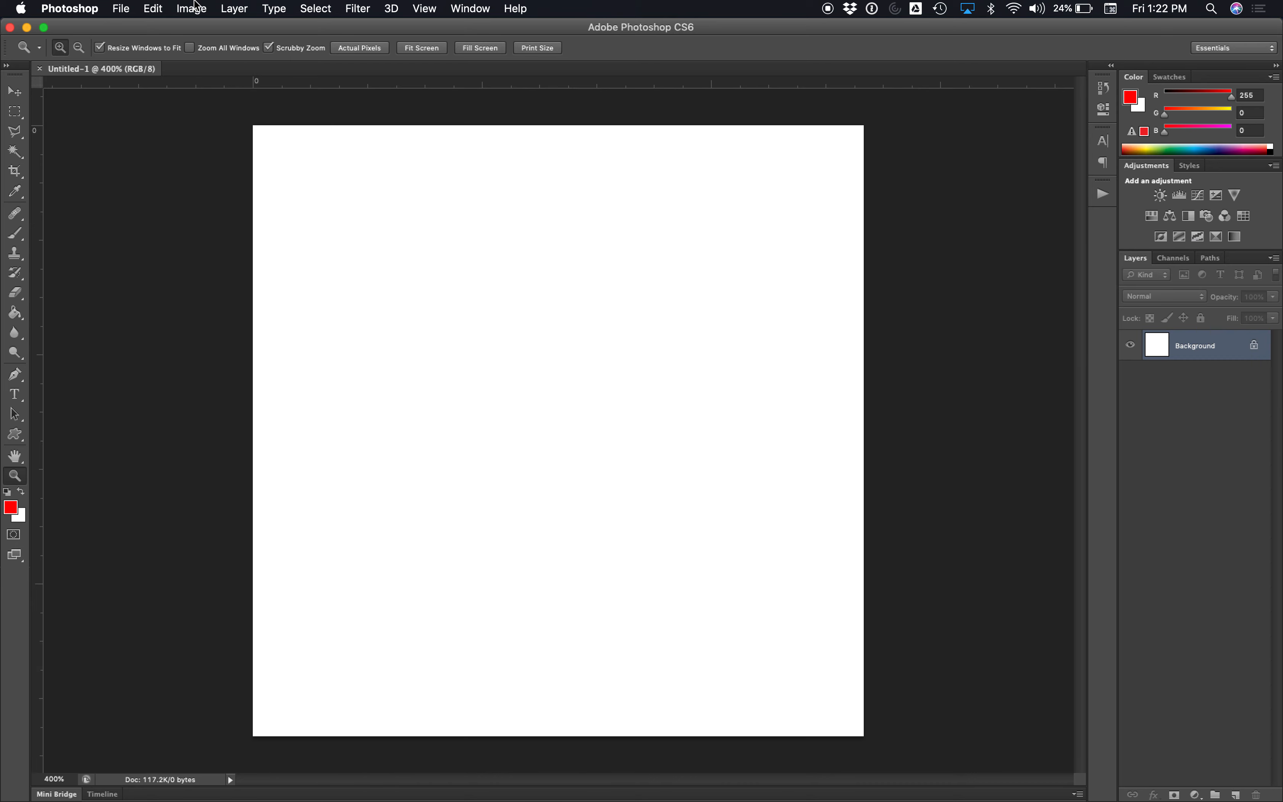
# Step: Change the ruler units to Pixels in the Units & Rulers preferences
pyautogui.click(102, 6)
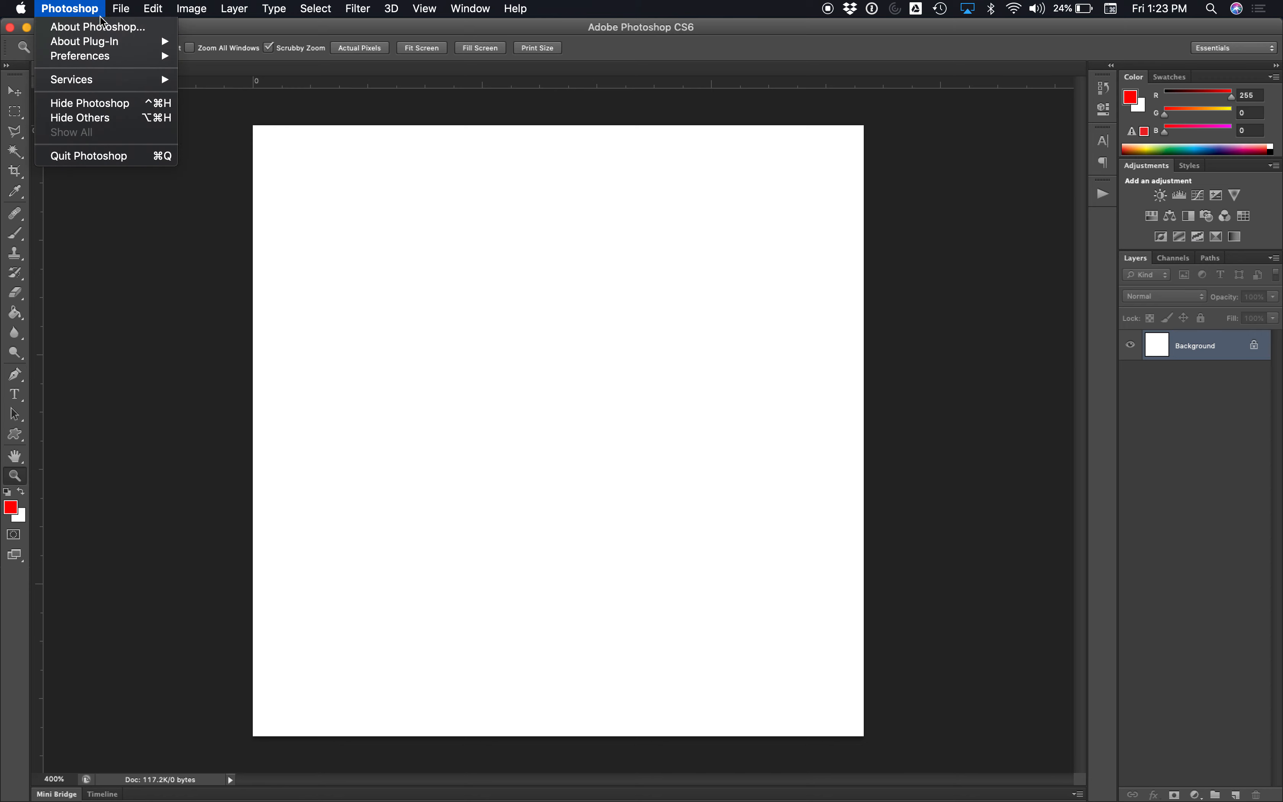
pyautogui.moveTo(103, 63)
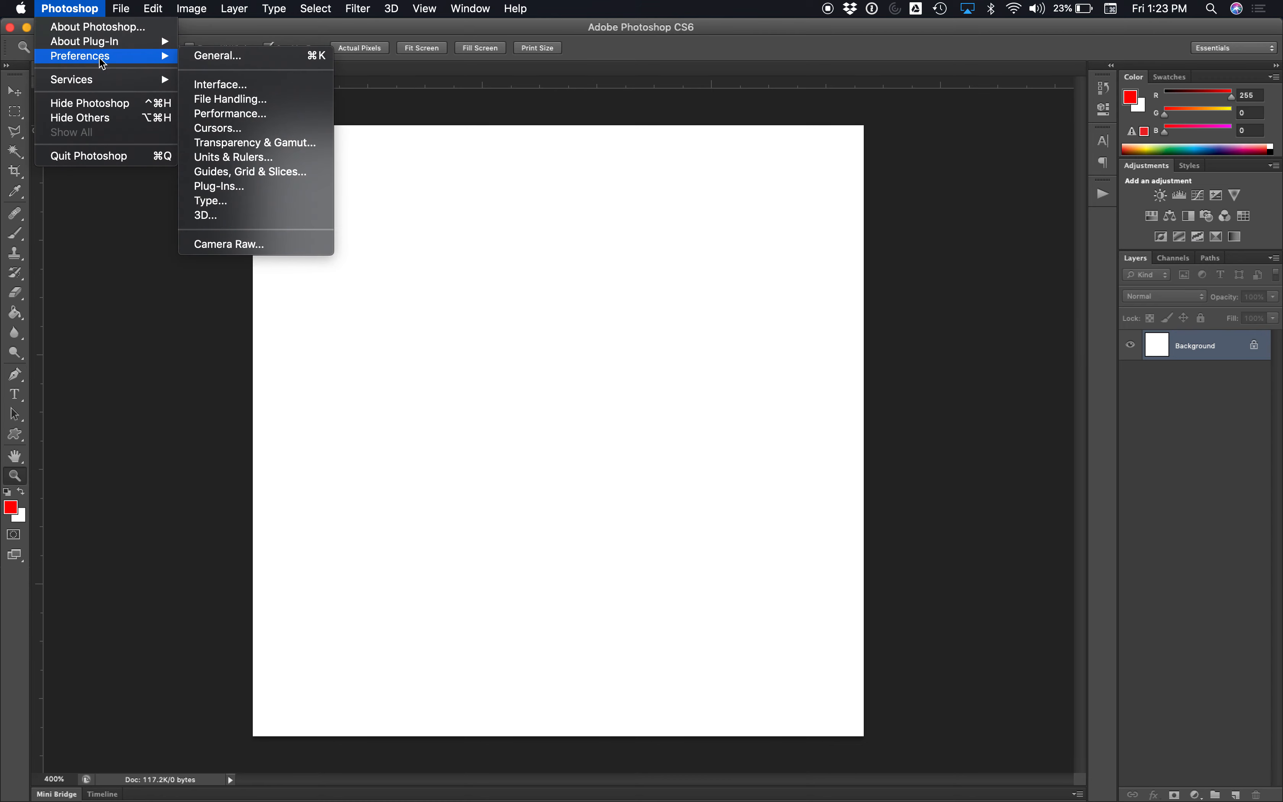
pyautogui.click(254, 158)
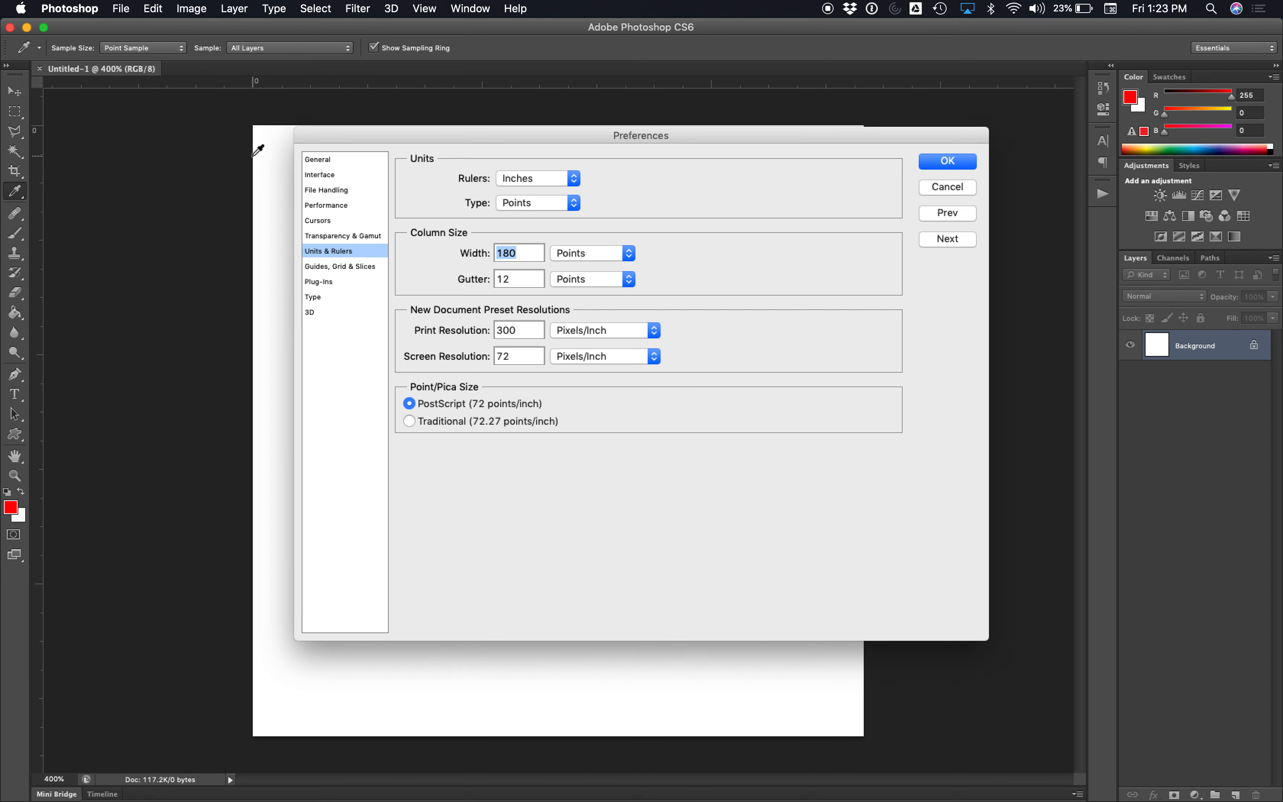
pyautogui.click(506, 180)
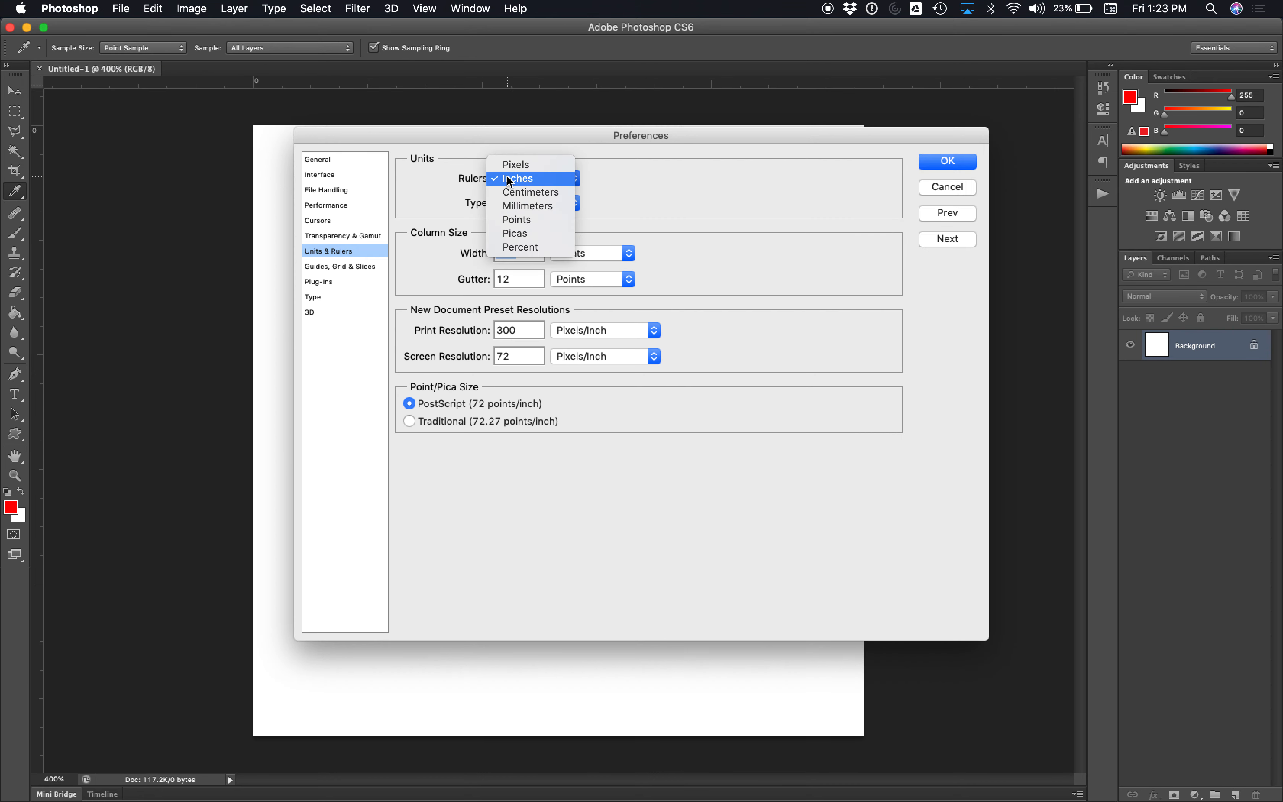
pyautogui.click(509, 165)
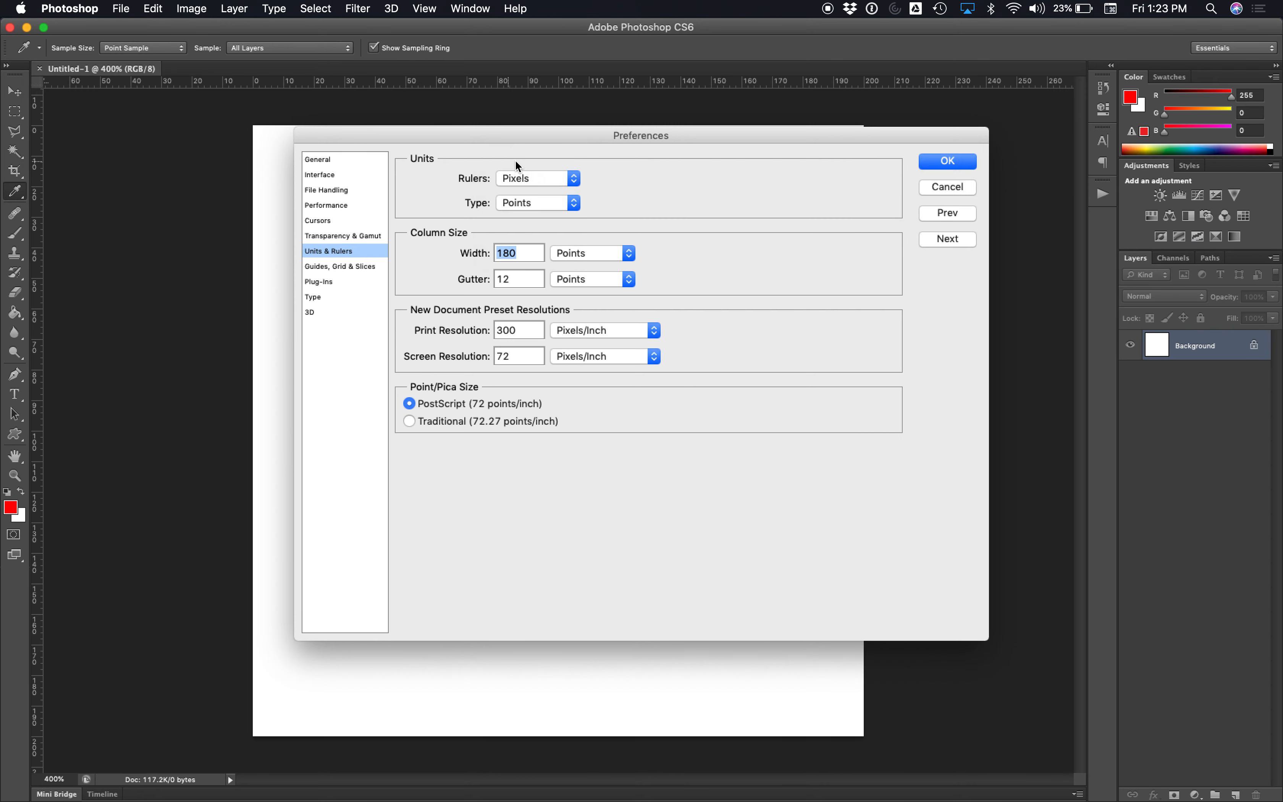
pyautogui.click(948, 161)
pyautogui.press('z')
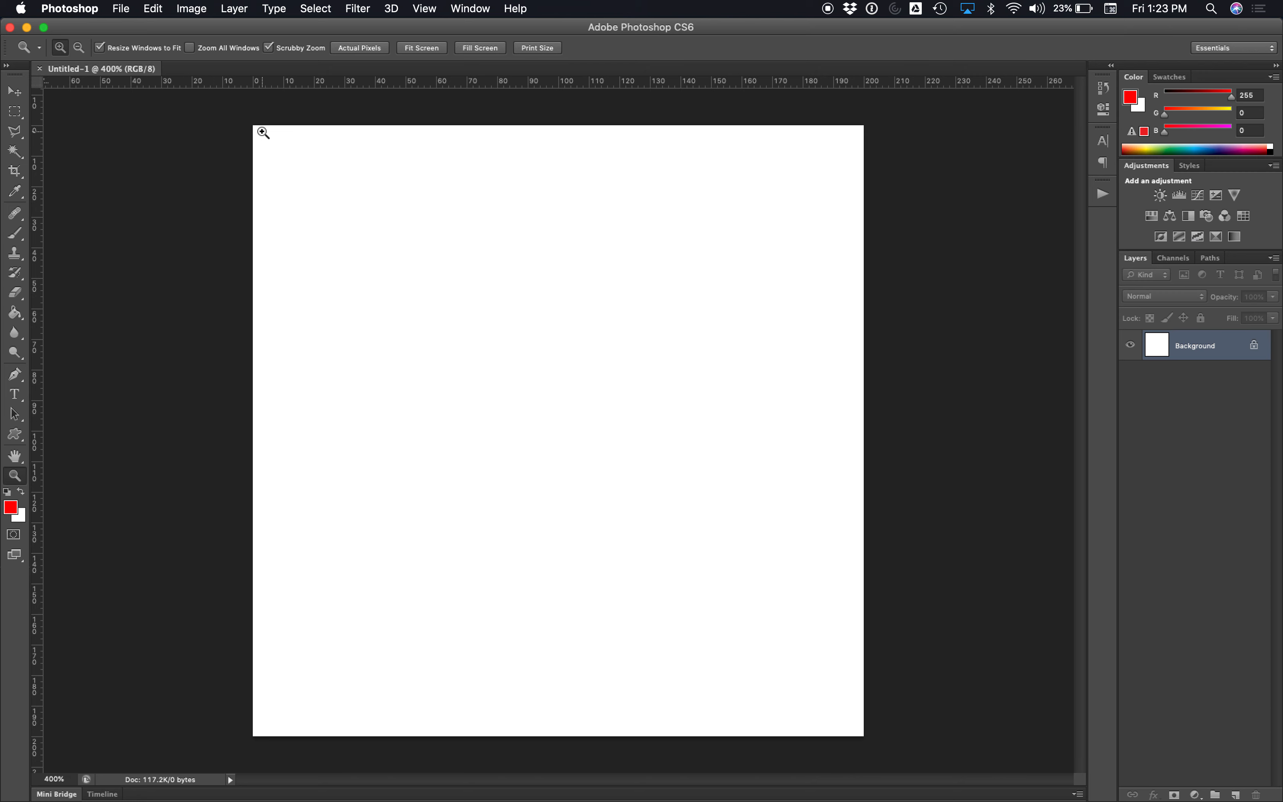
# Step: Search the help for "gui" to locate the New Guide command and add a vertical guide at 0 px
pyautogui.click(516, 7)
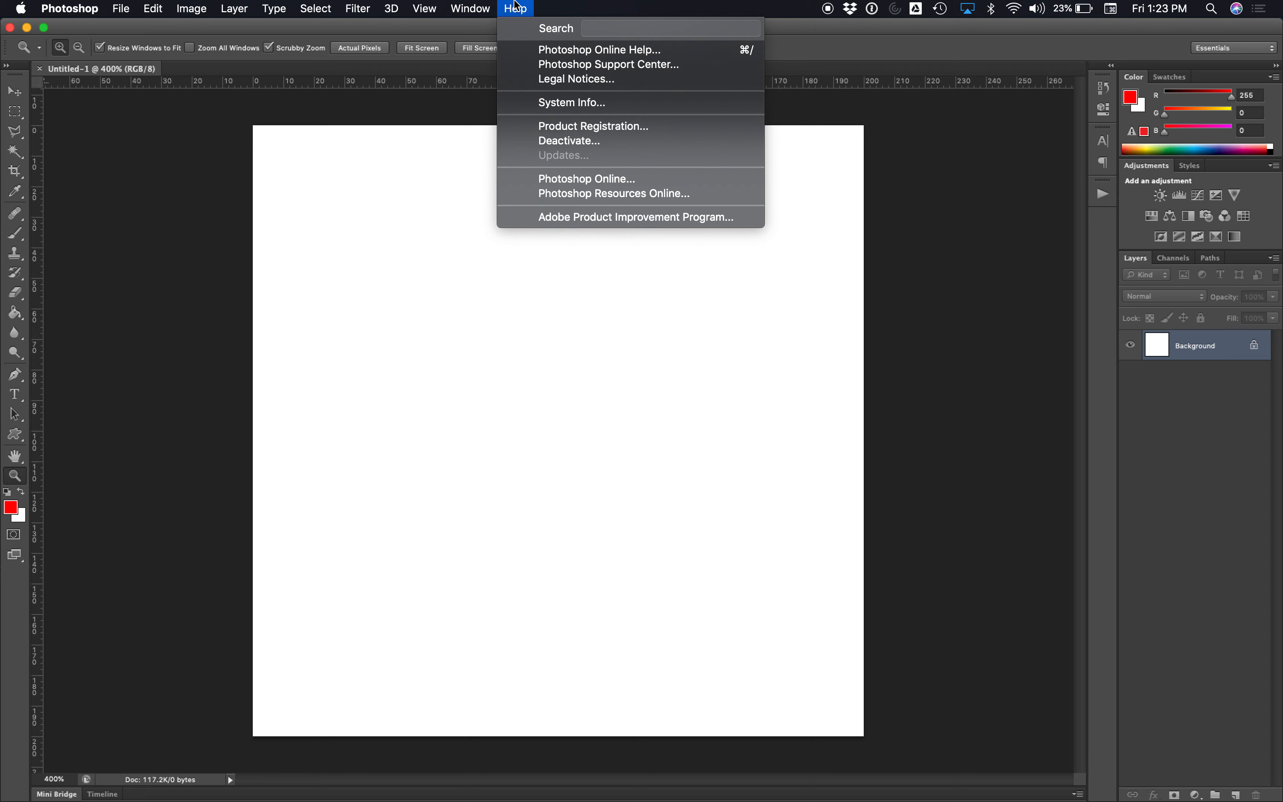
pyautogui.write('gui')
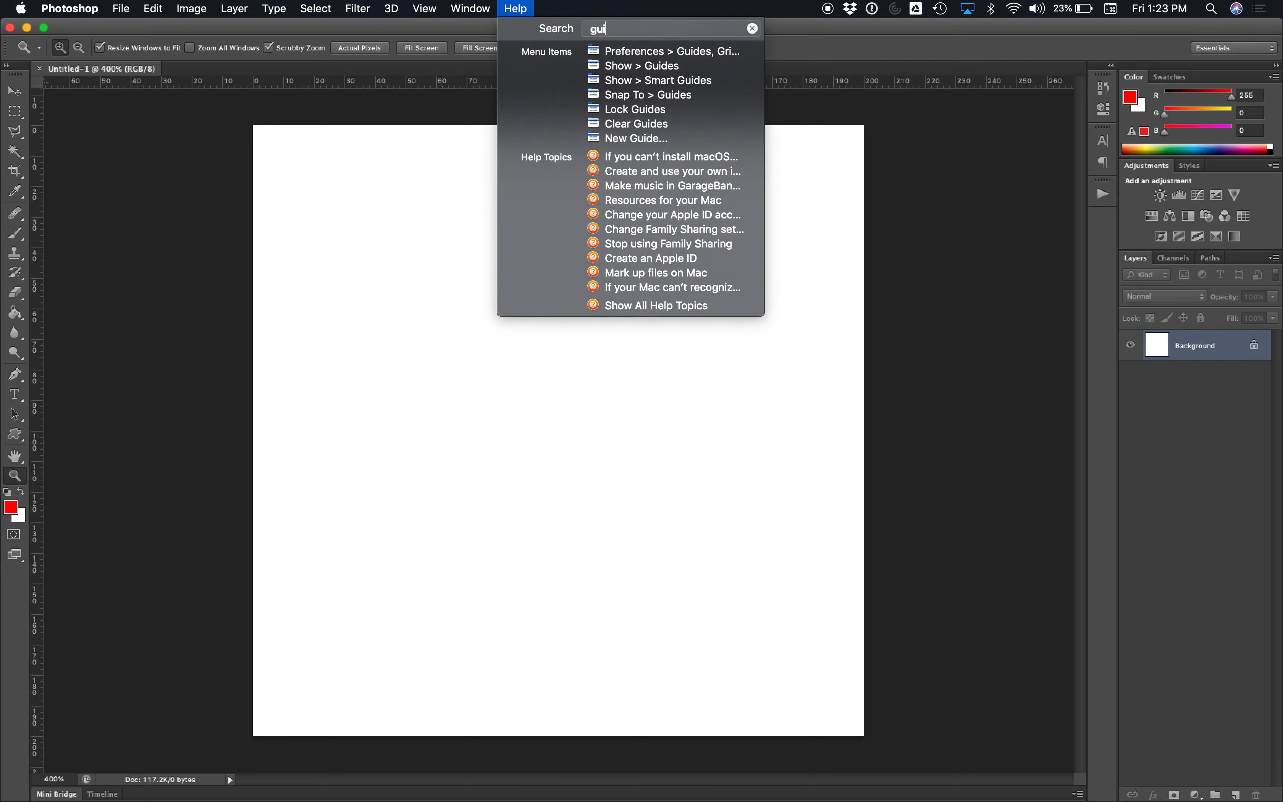
pyautogui.moveTo(628, 69)
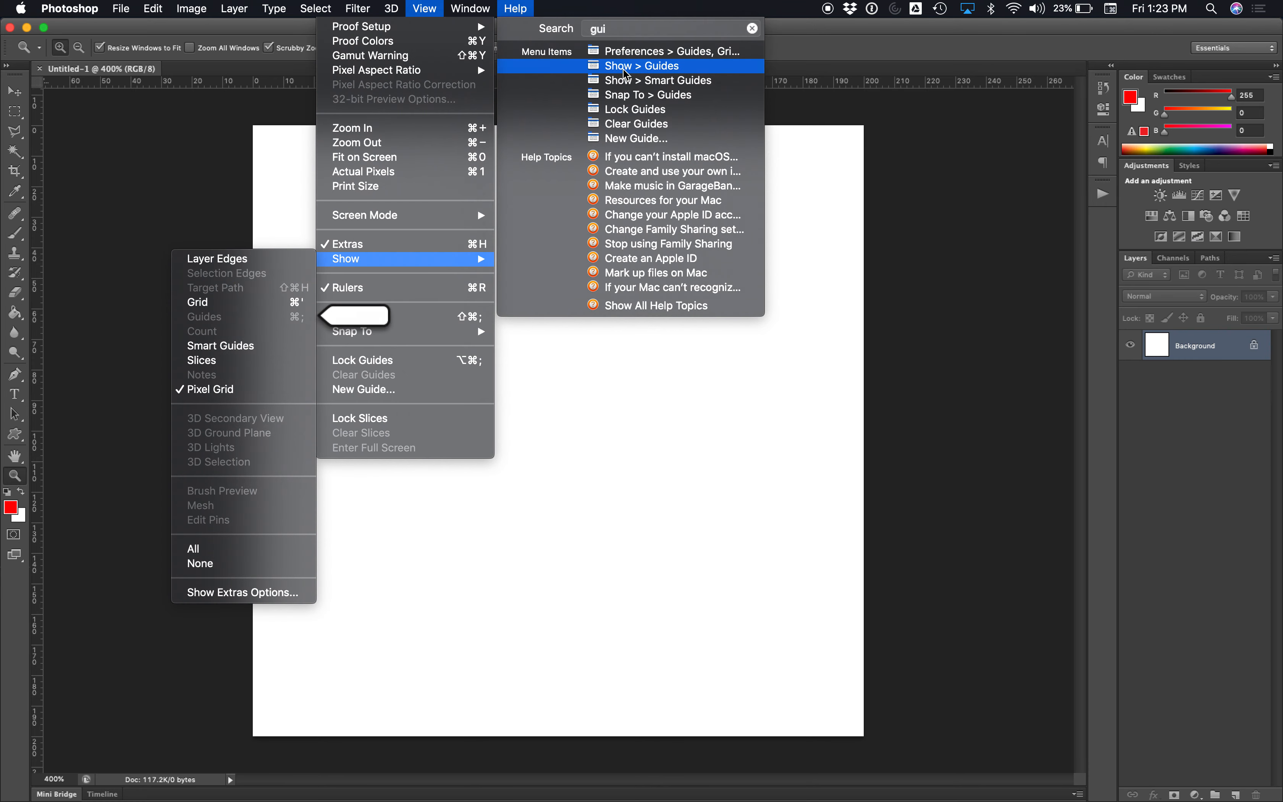
pyautogui.moveTo(435, 6)
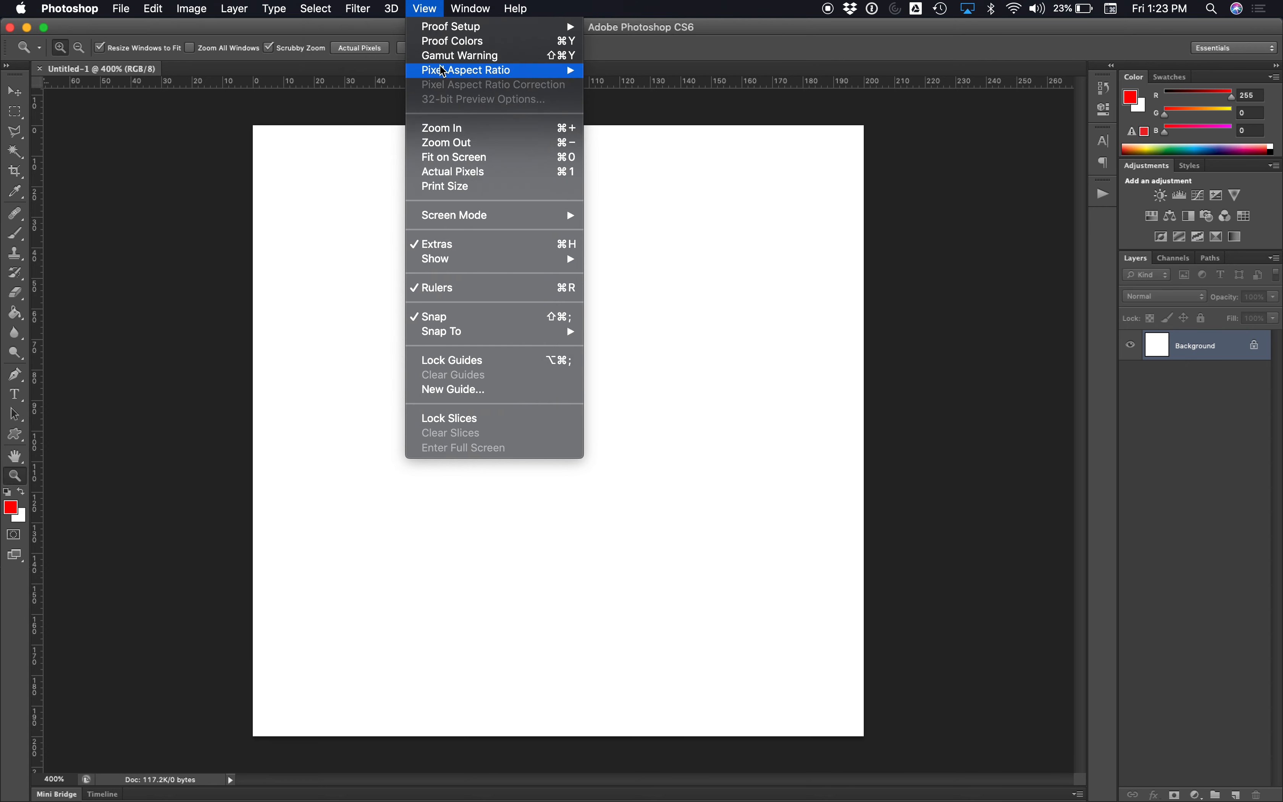
pyautogui.moveTo(516, 9)
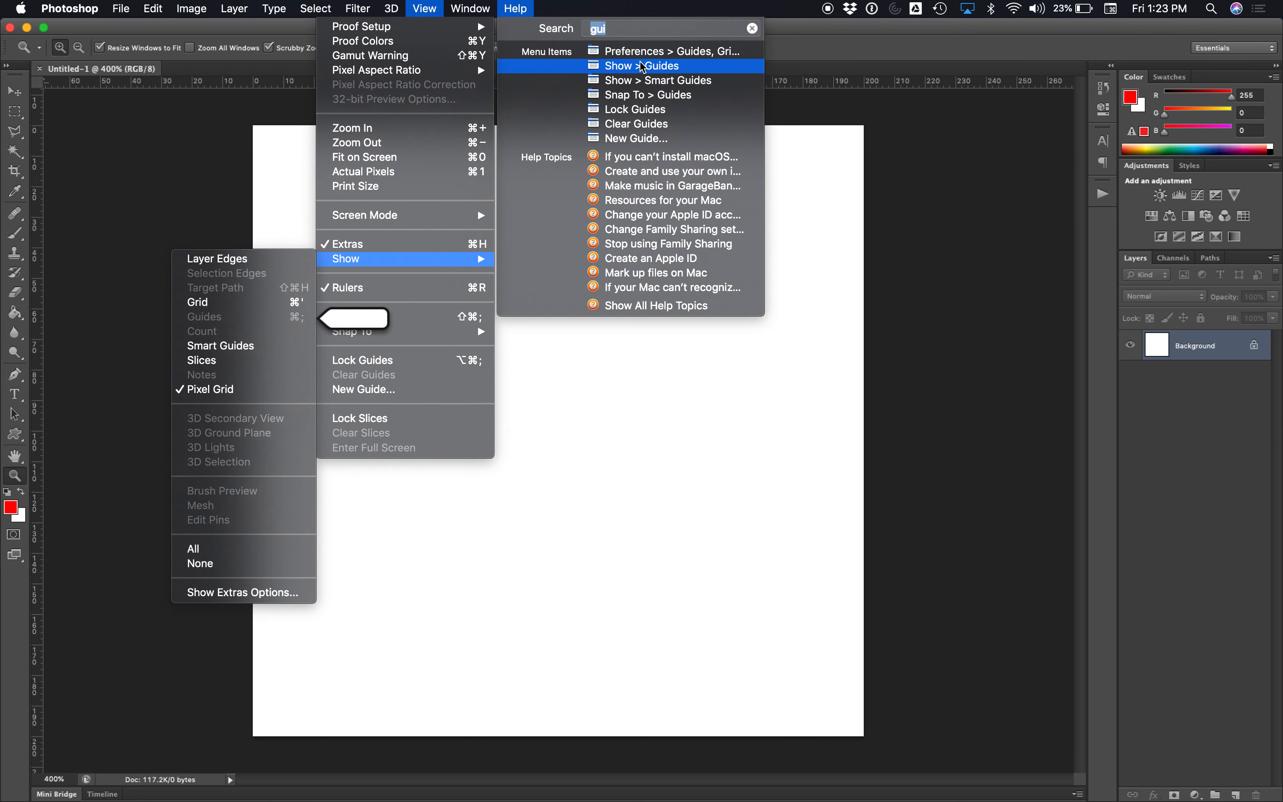
pyautogui.moveTo(394, 268)
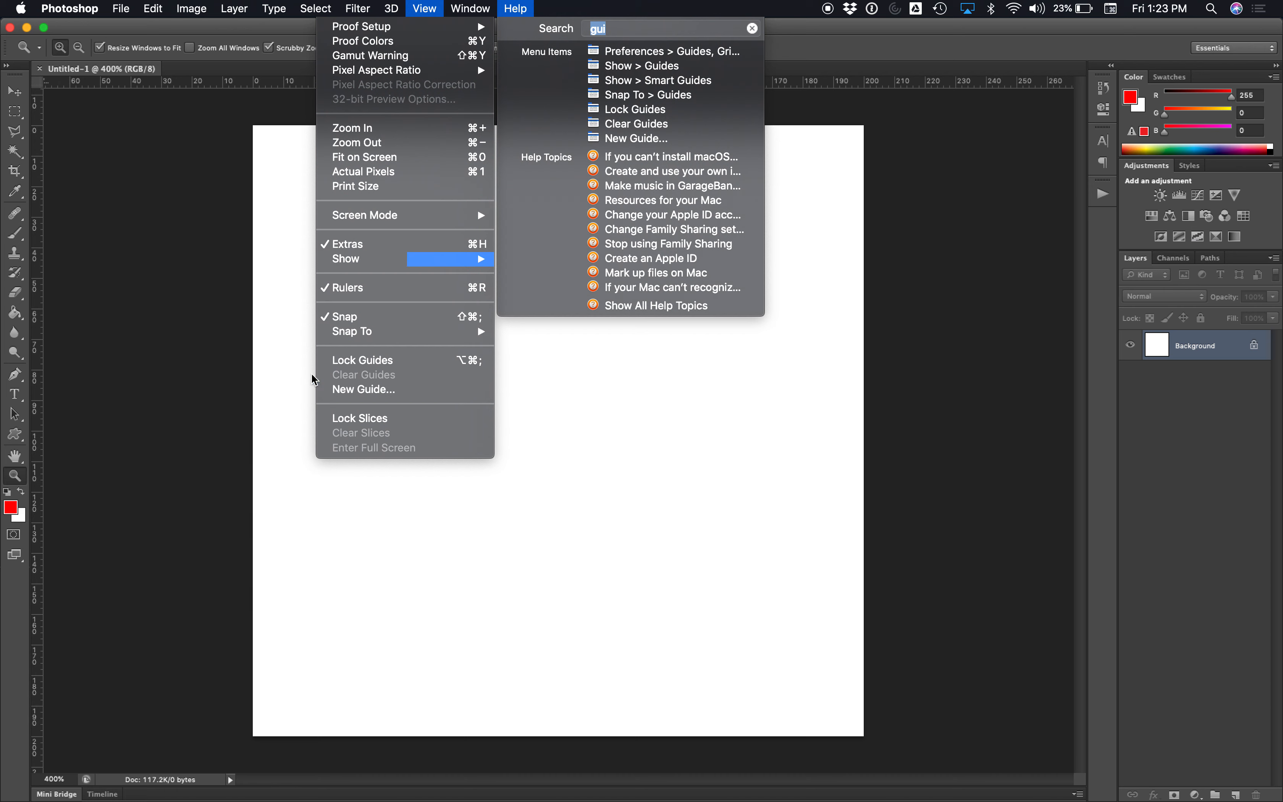
pyautogui.click(349, 391)
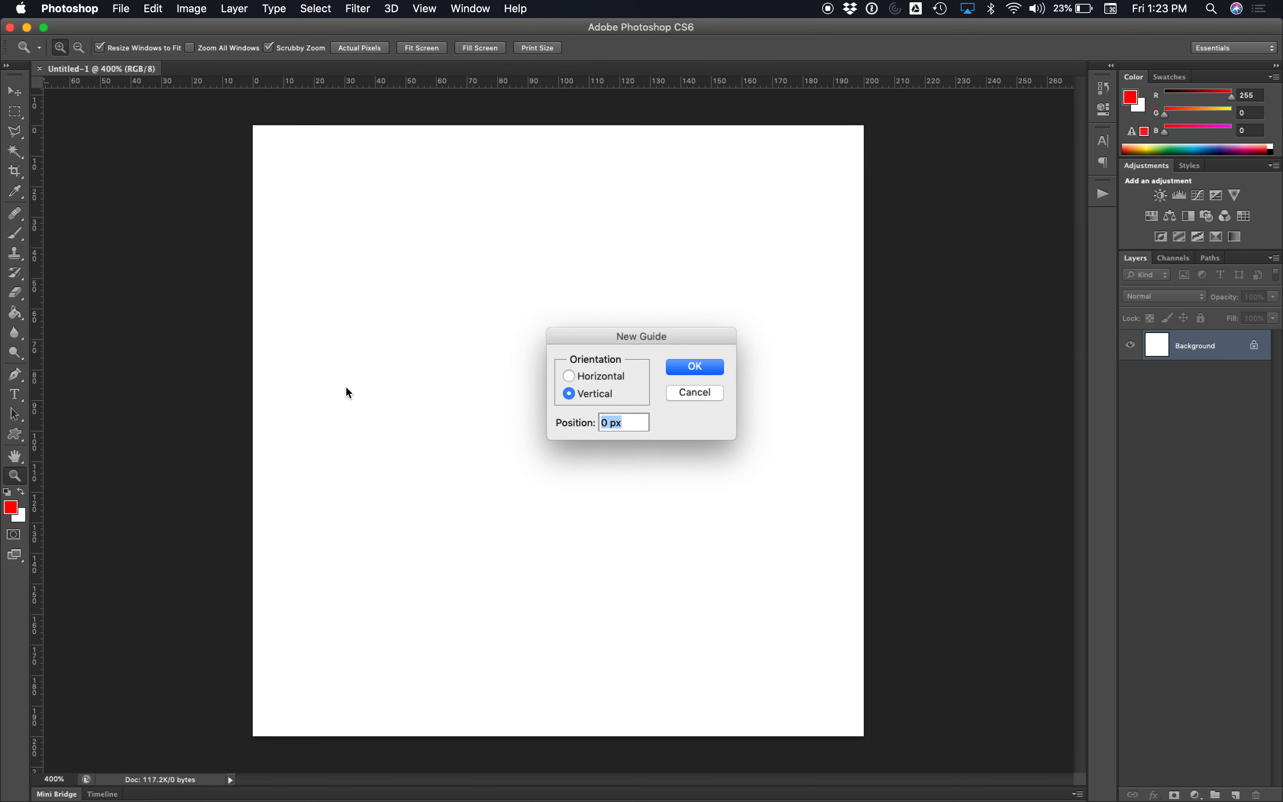
pyautogui.click(703, 369)
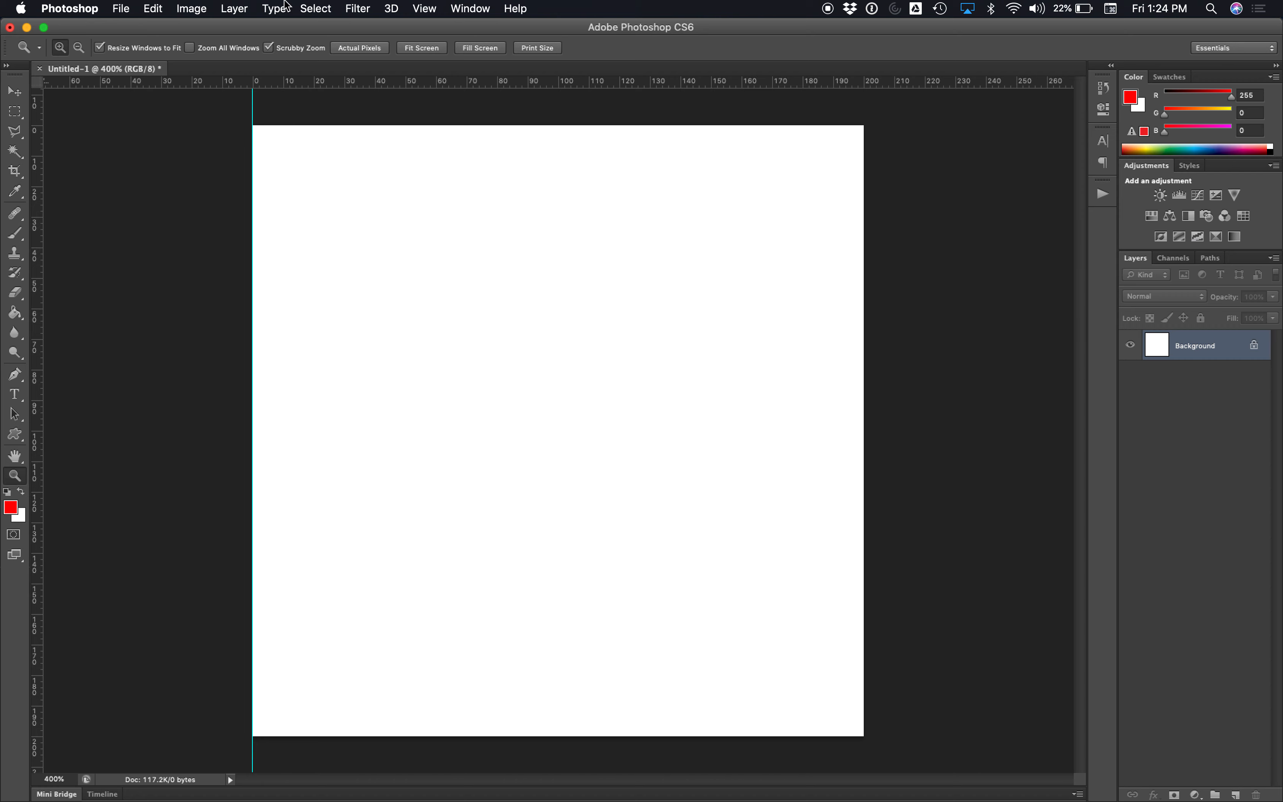
# Step: Add a new vertical guide at 100 px, through the middle of the canvas
pyautogui.click(429, 6)
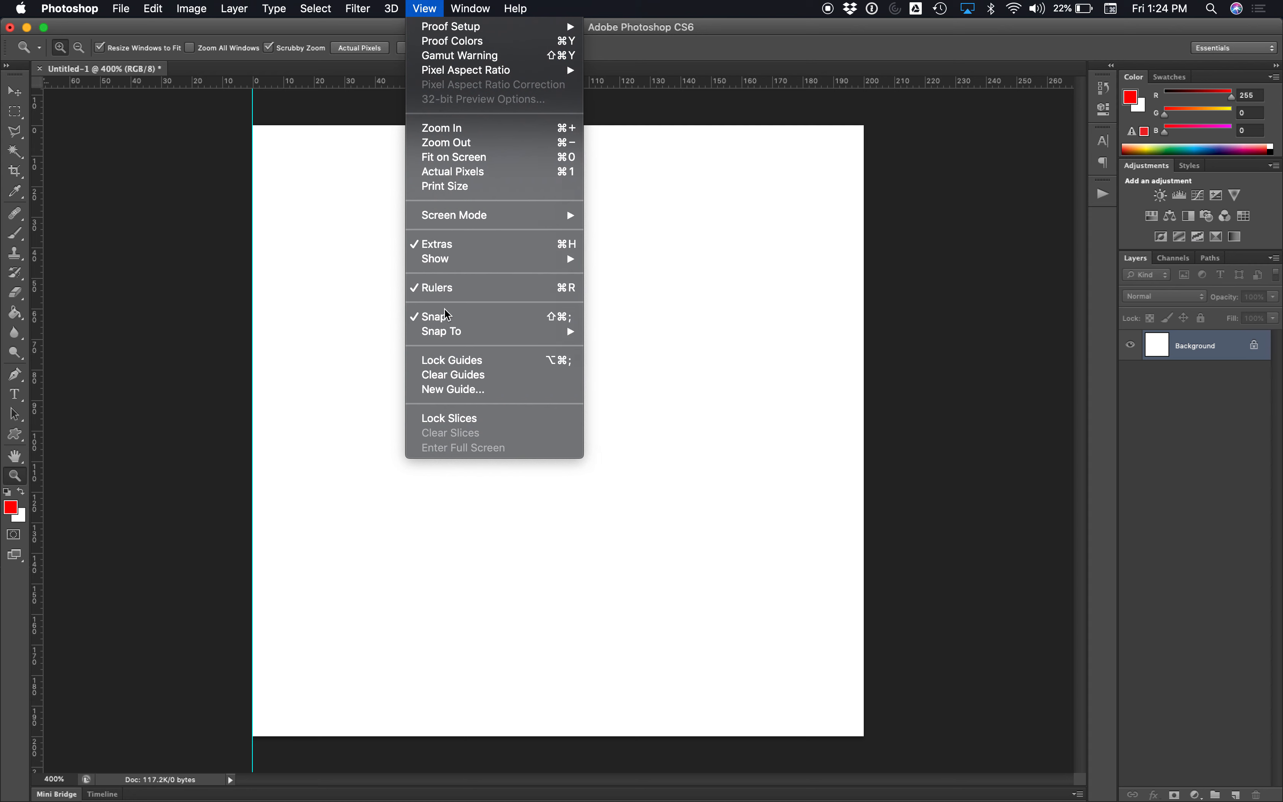
pyautogui.click(455, 394)
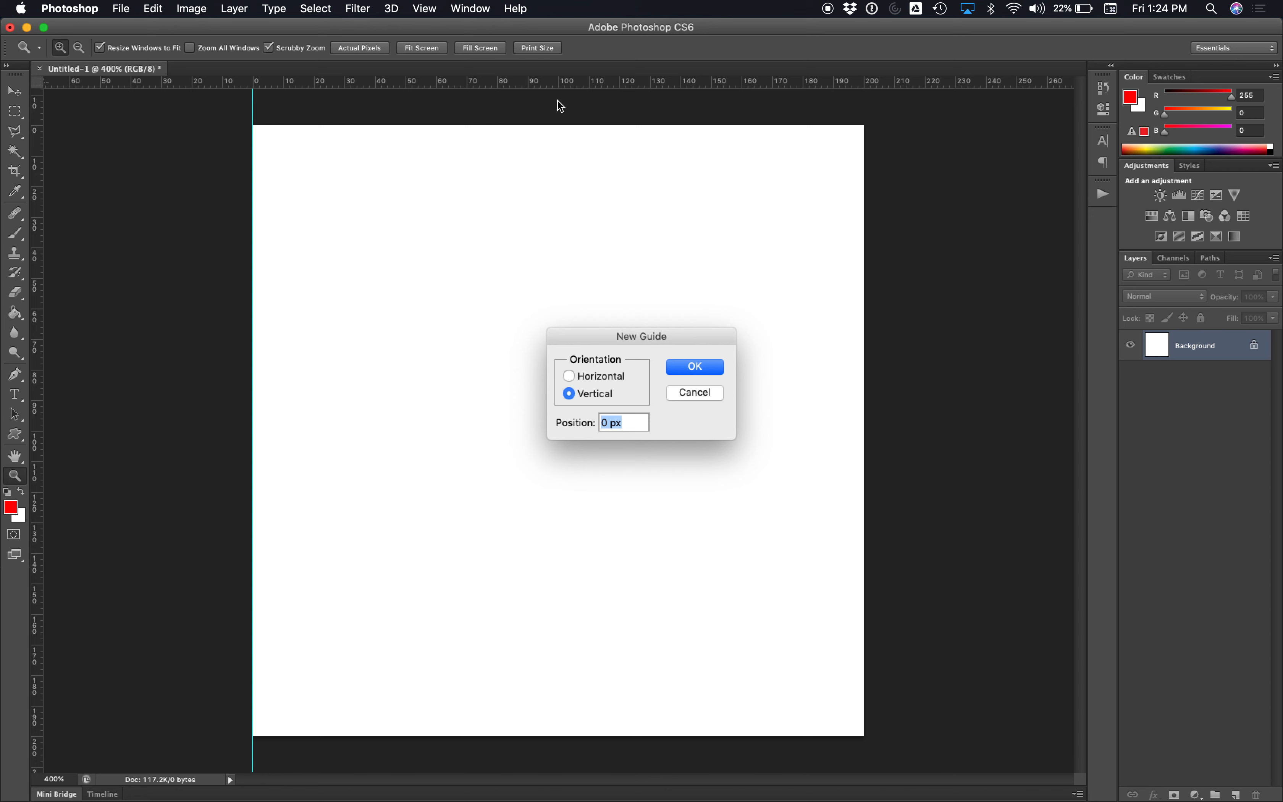
pyautogui.write('100')
pyautogui.click(703, 366)
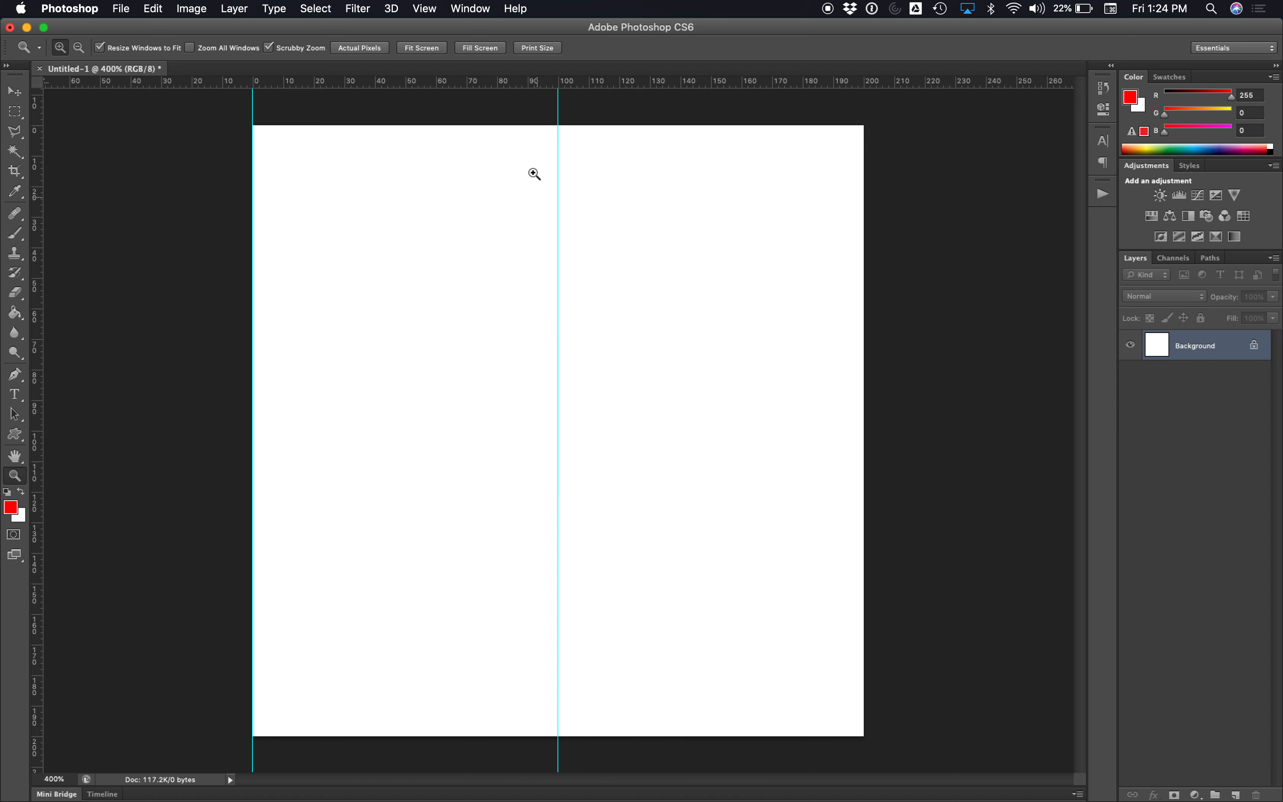
# Step: Add a new vertical guide at 200 px, along the canvas's right edge
pyautogui.click(425, 8)
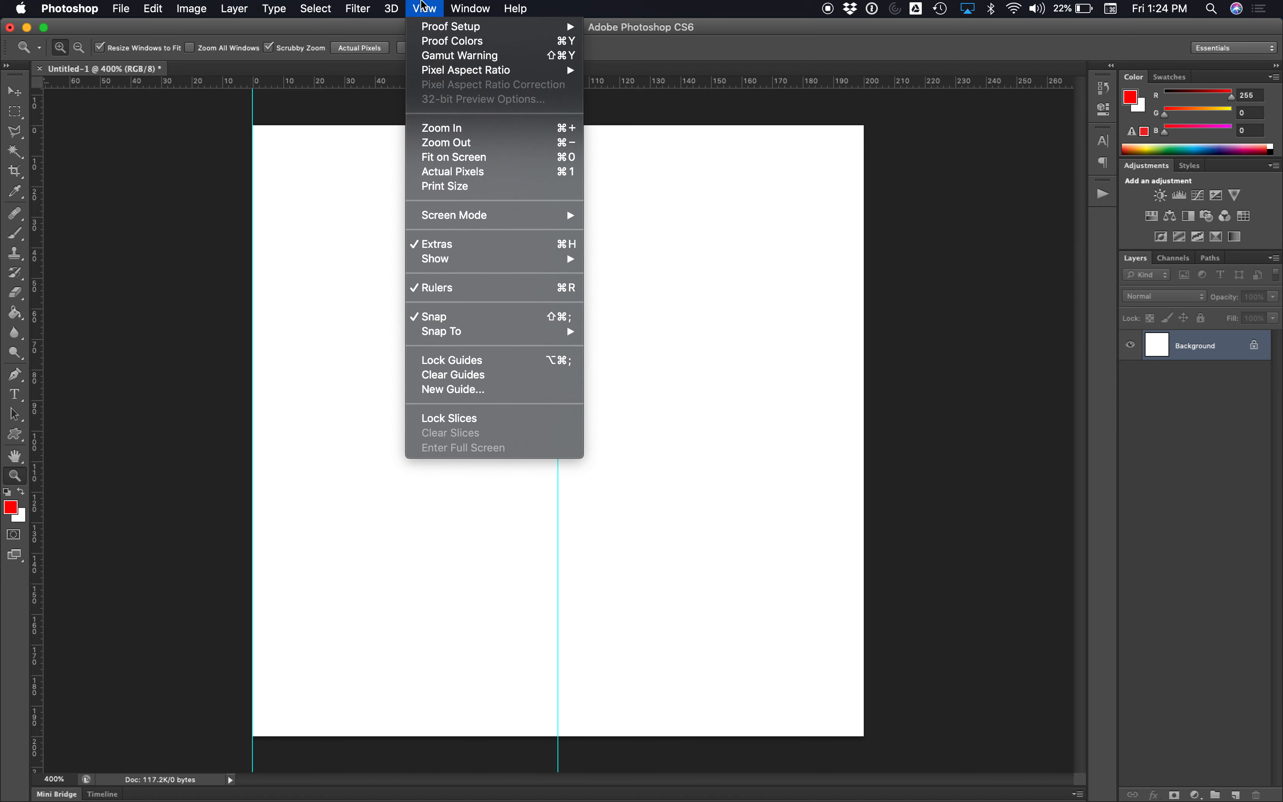
pyautogui.click(467, 389)
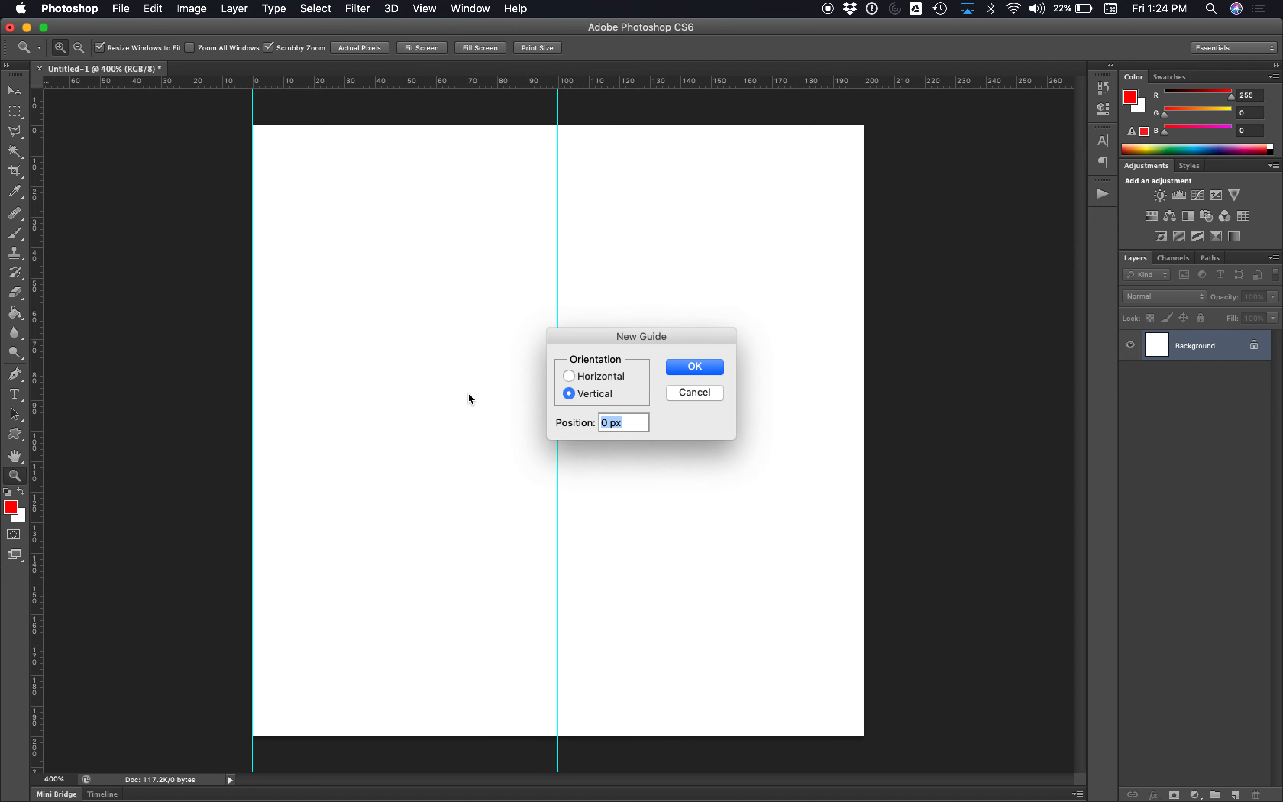
pyautogui.write('200')
pyautogui.press('Return')
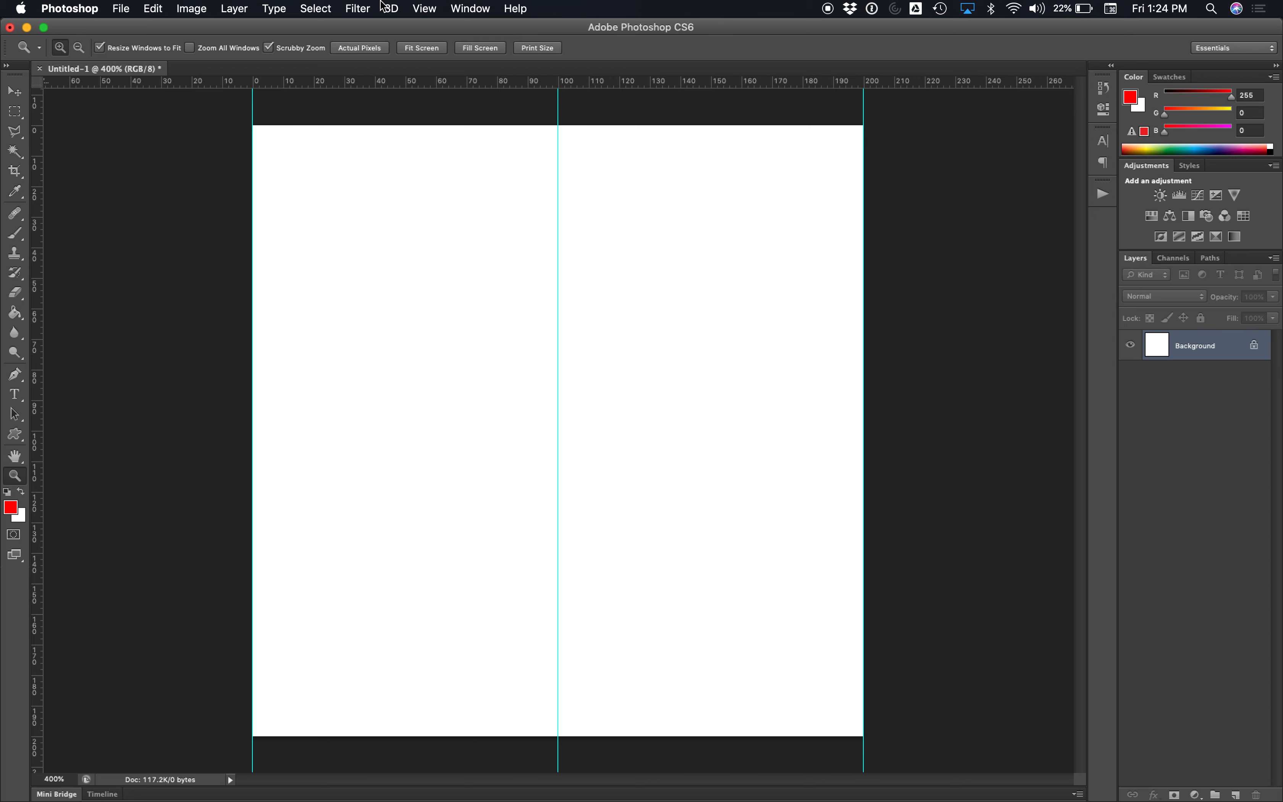
# Step: Add a new horizontal guide at 0 px, along the canvas's top edge
pyautogui.click(423, 7)
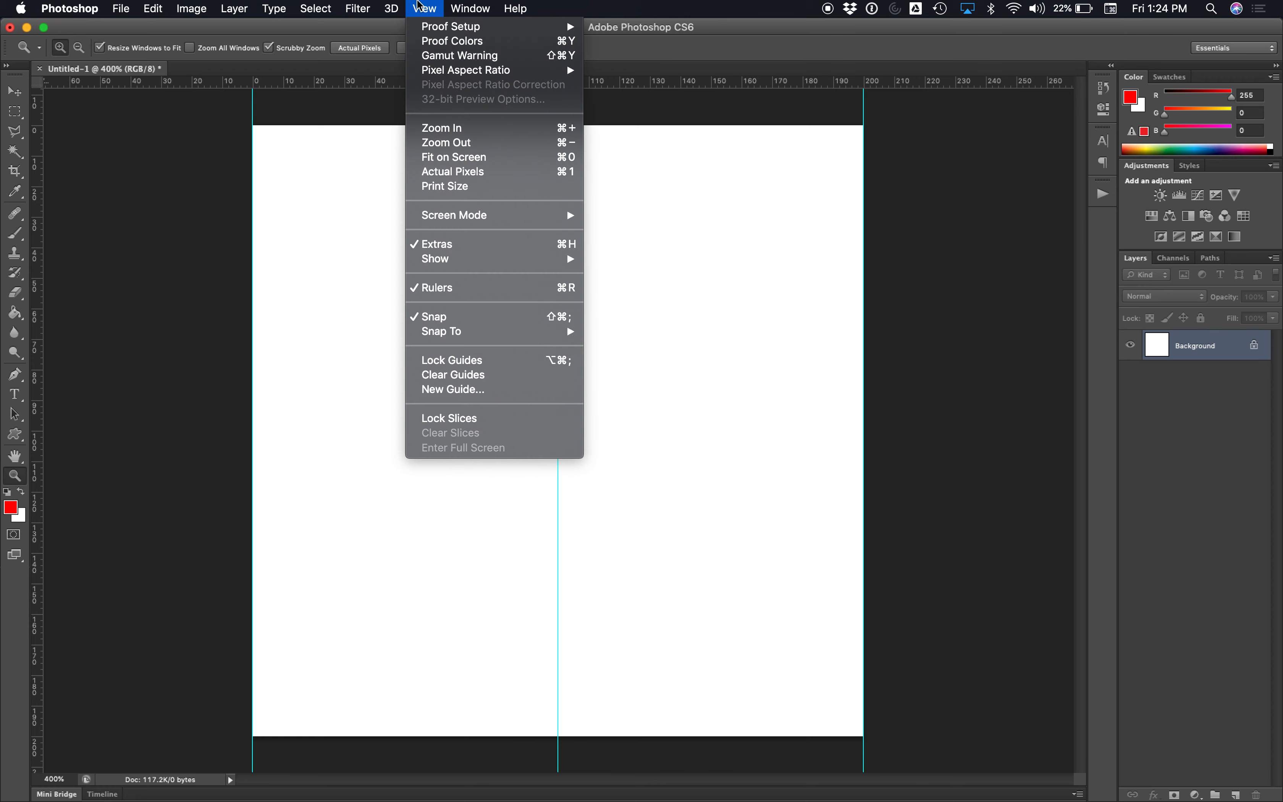
pyautogui.click(471, 392)
pyautogui.click(610, 377)
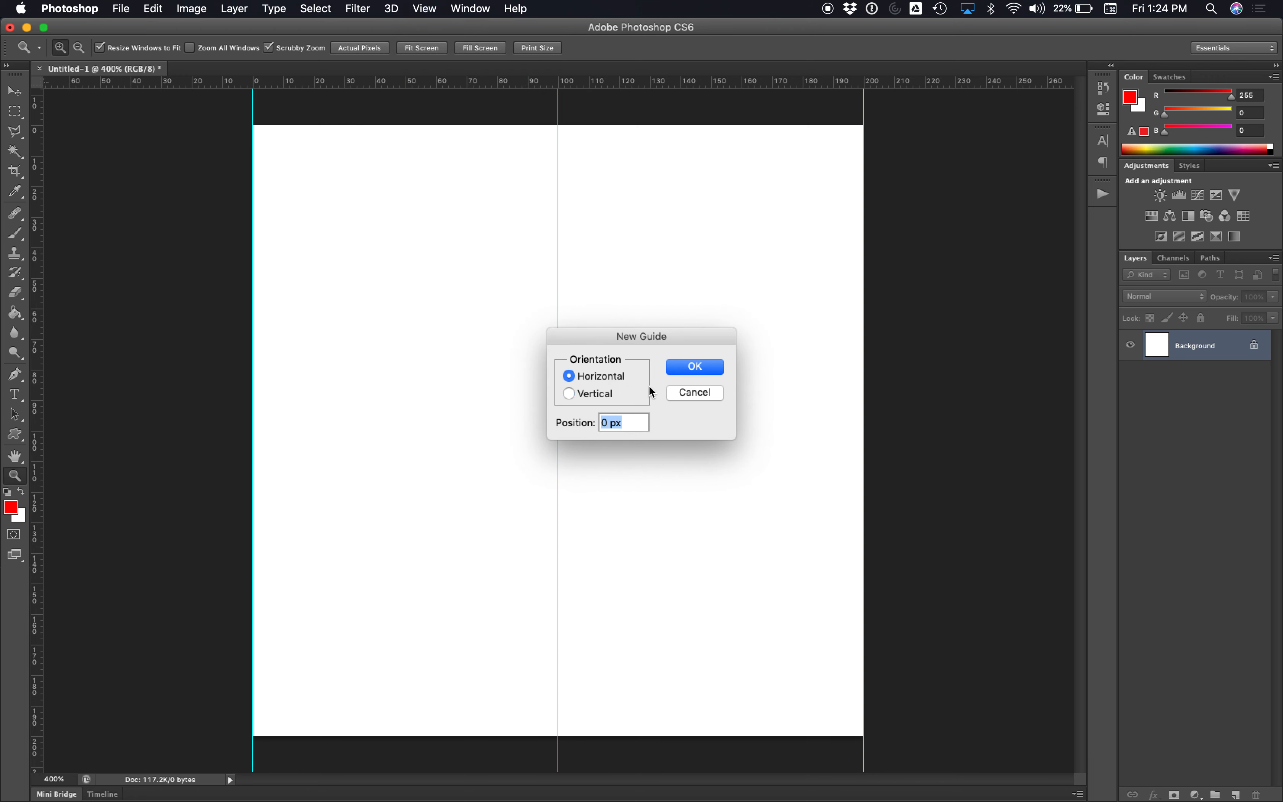
pyautogui.click(687, 370)
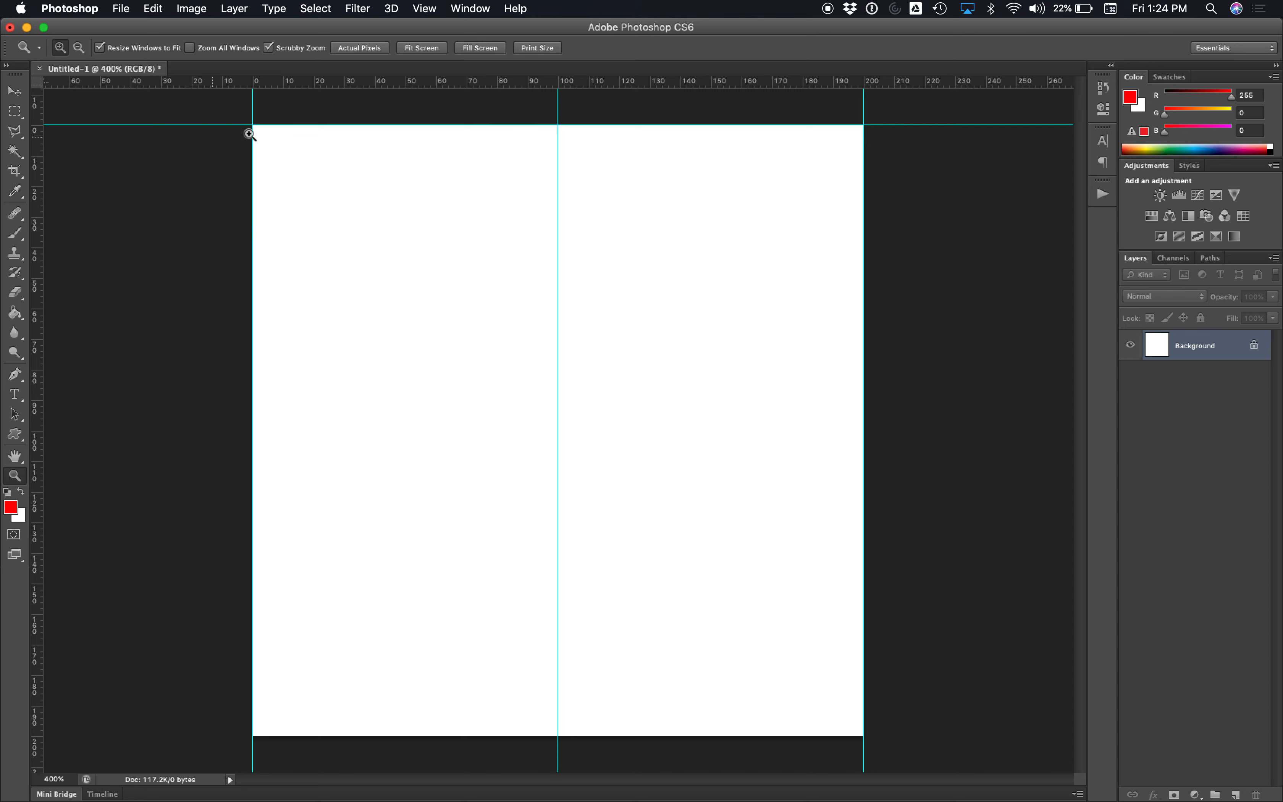
# Step: Add a new horizontal guide at 100 px, through the middle of the canvas
pyautogui.click(432, 9)
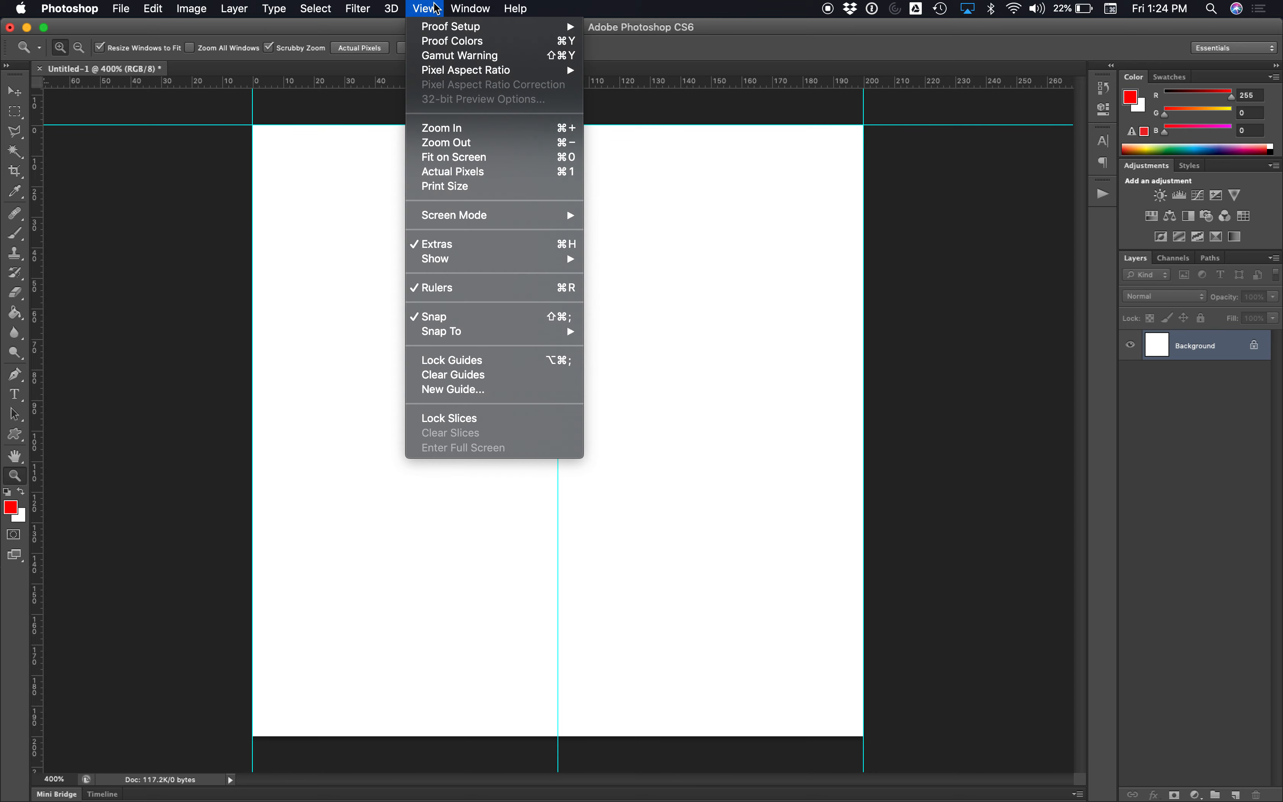
pyautogui.click(449, 392)
pyautogui.write('100 px')
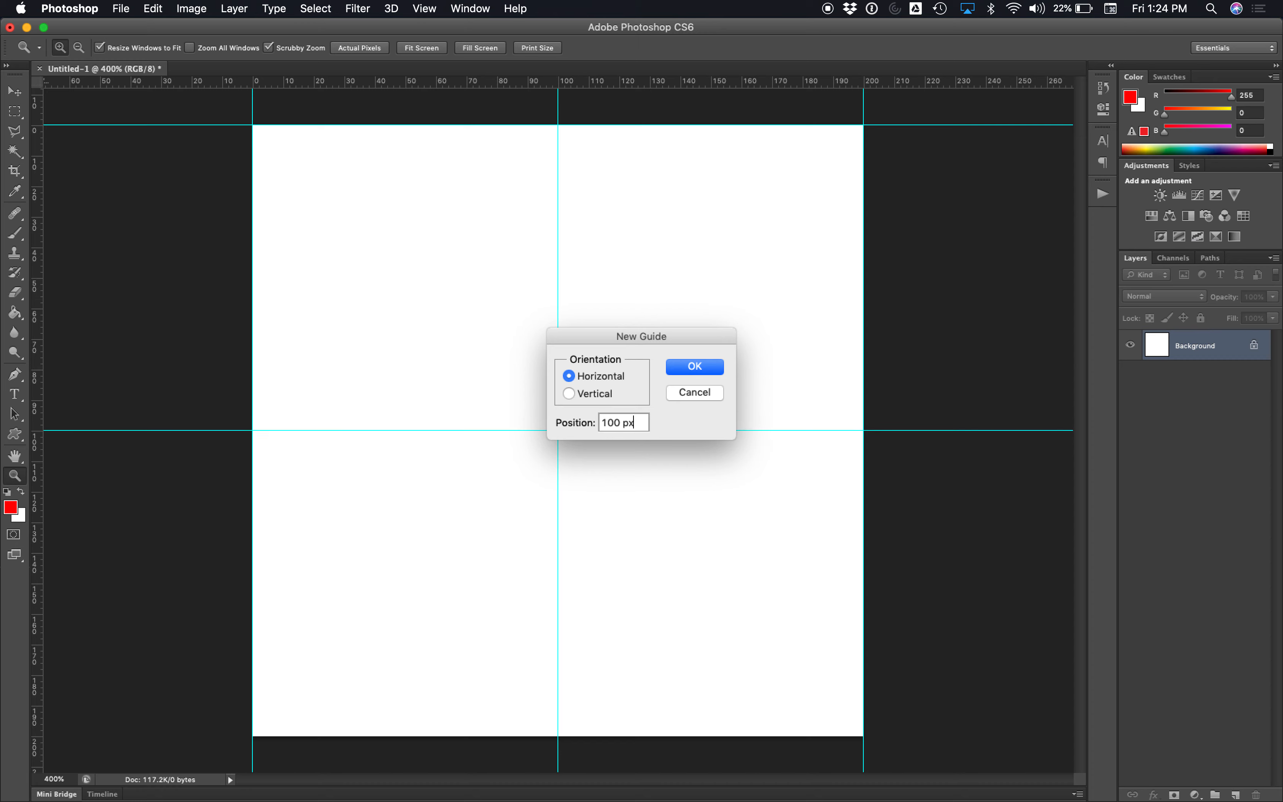
pyautogui.press('Return')
# Step: Add a new horizontal guide at 200 px, along the canvas's bottom edge
pyautogui.click(425, 8)
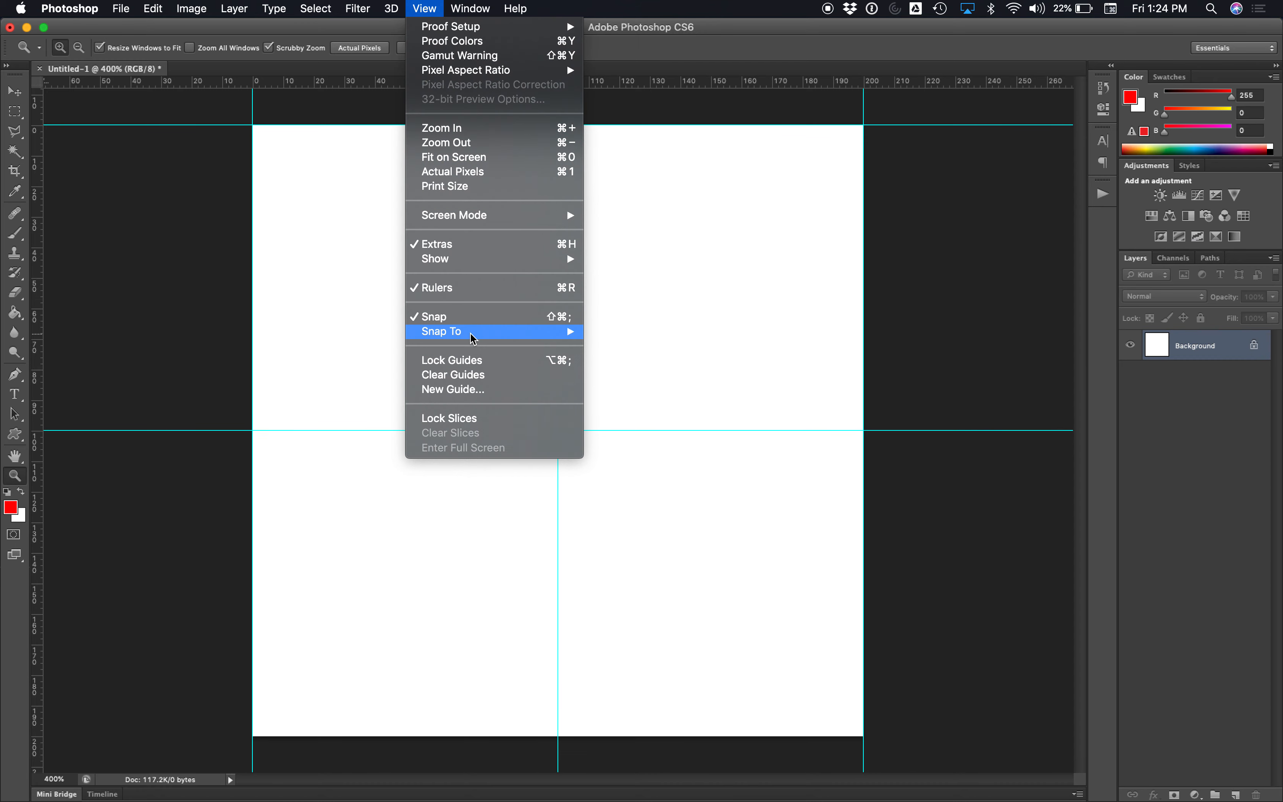
pyautogui.click(455, 391)
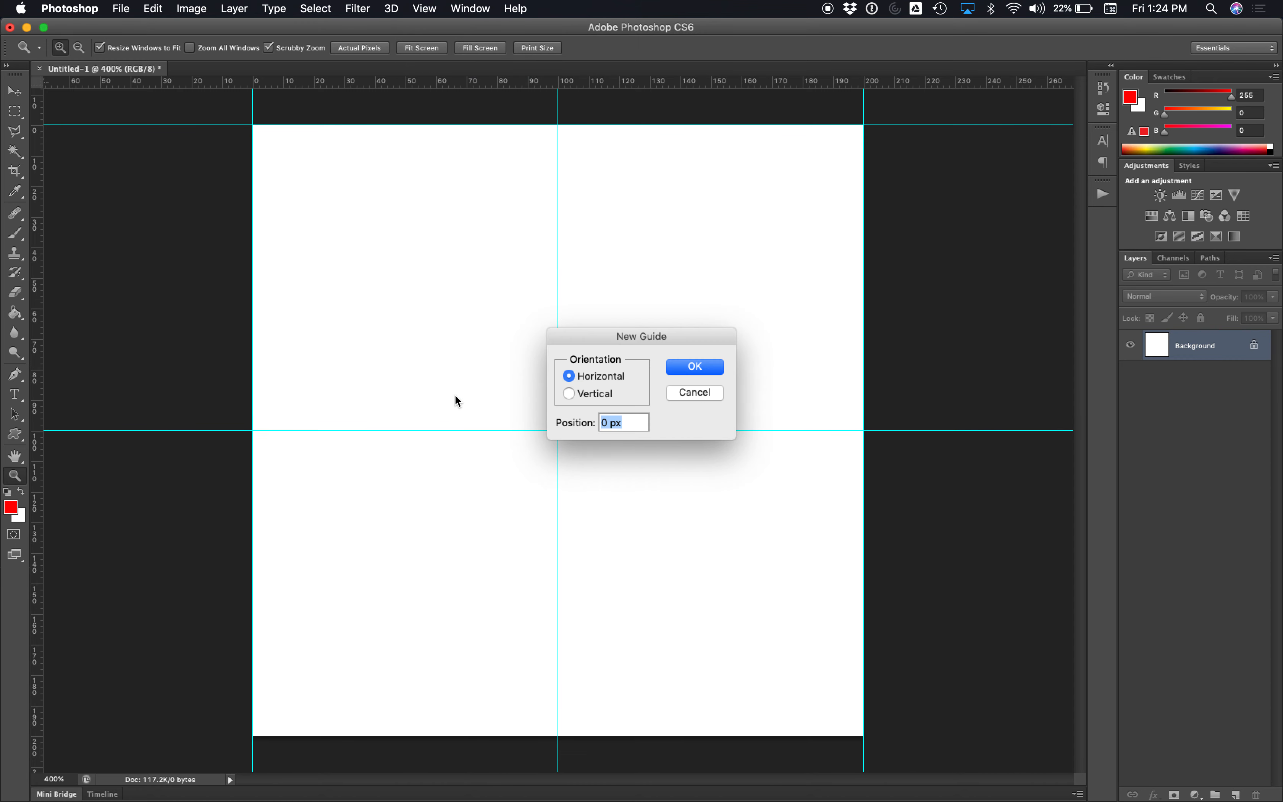
pyautogui.write('200 px')
pyautogui.press('Return')
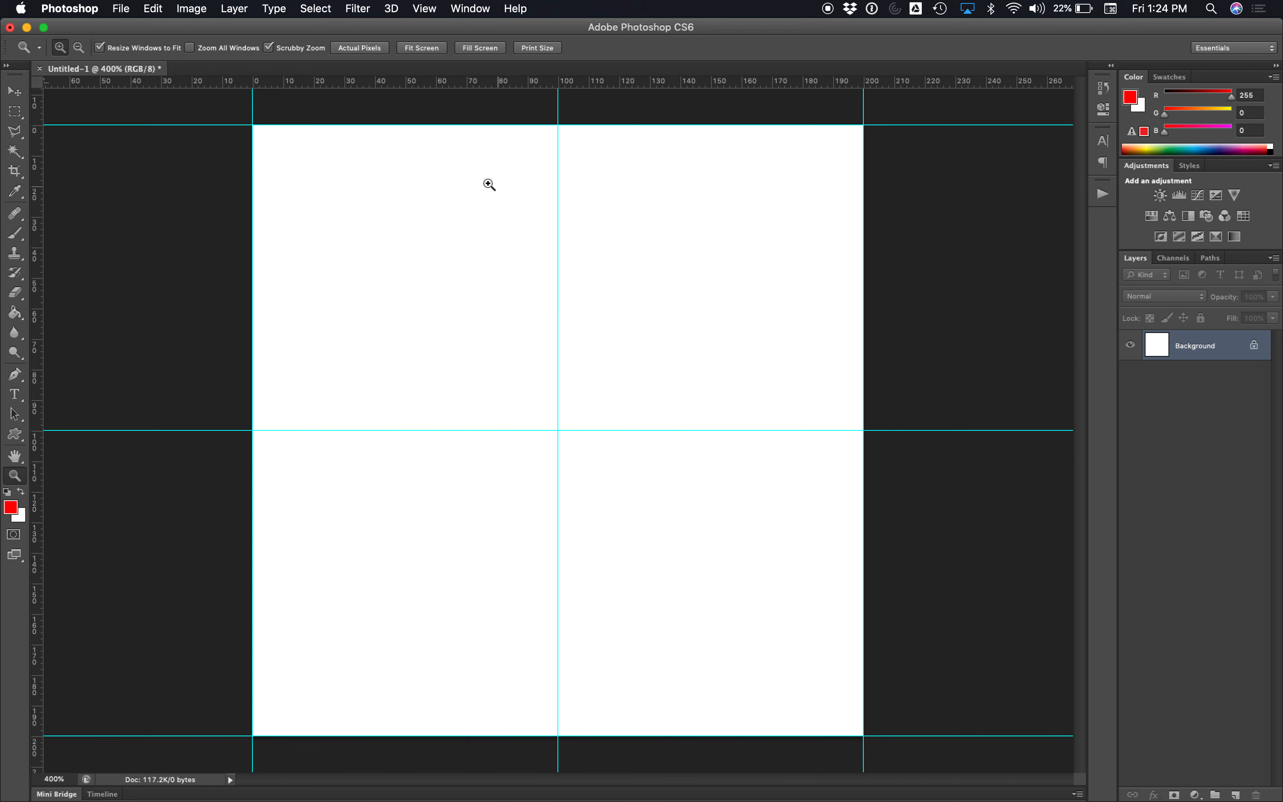
pyautogui.click(355, 148)
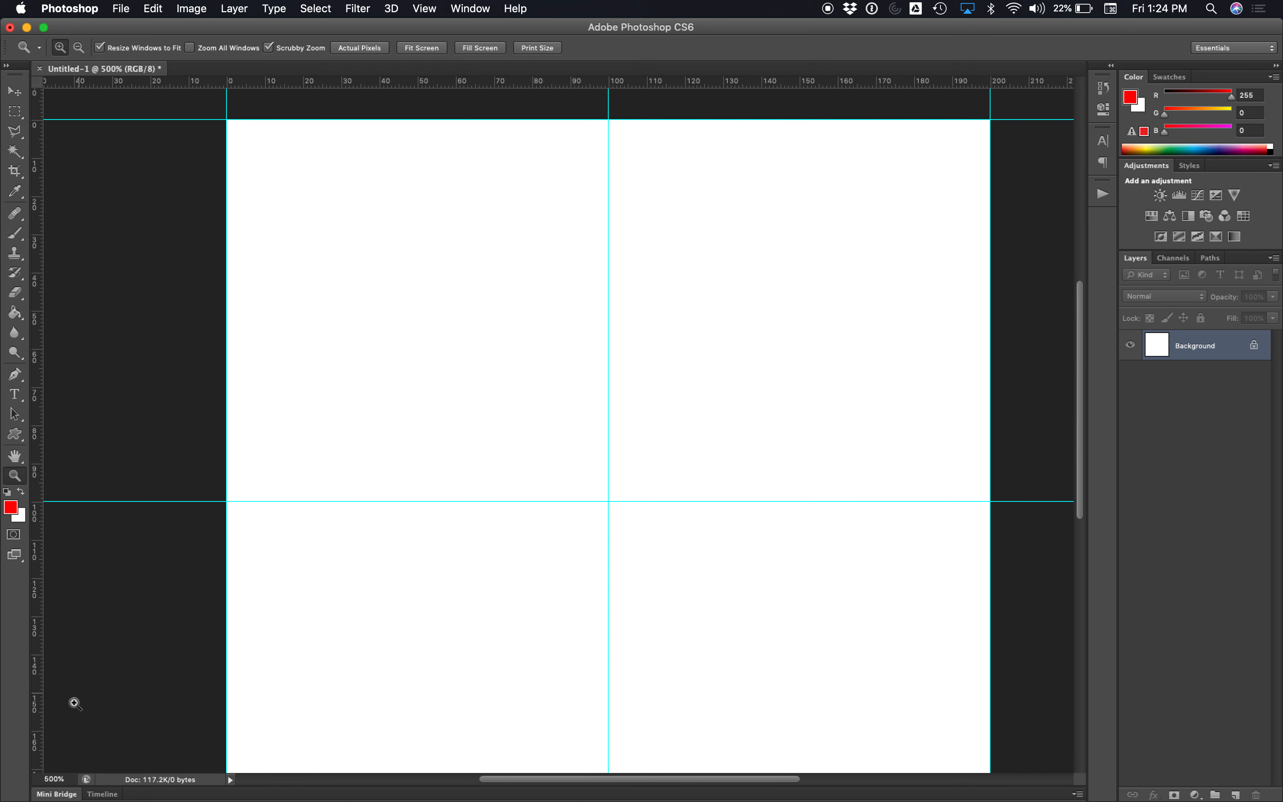
# Step: Append the All shape library to the current shapes of the Custom Shape tool
pyautogui.click(55, 778)
pyautogui.write('400')
pyautogui.press('Return')
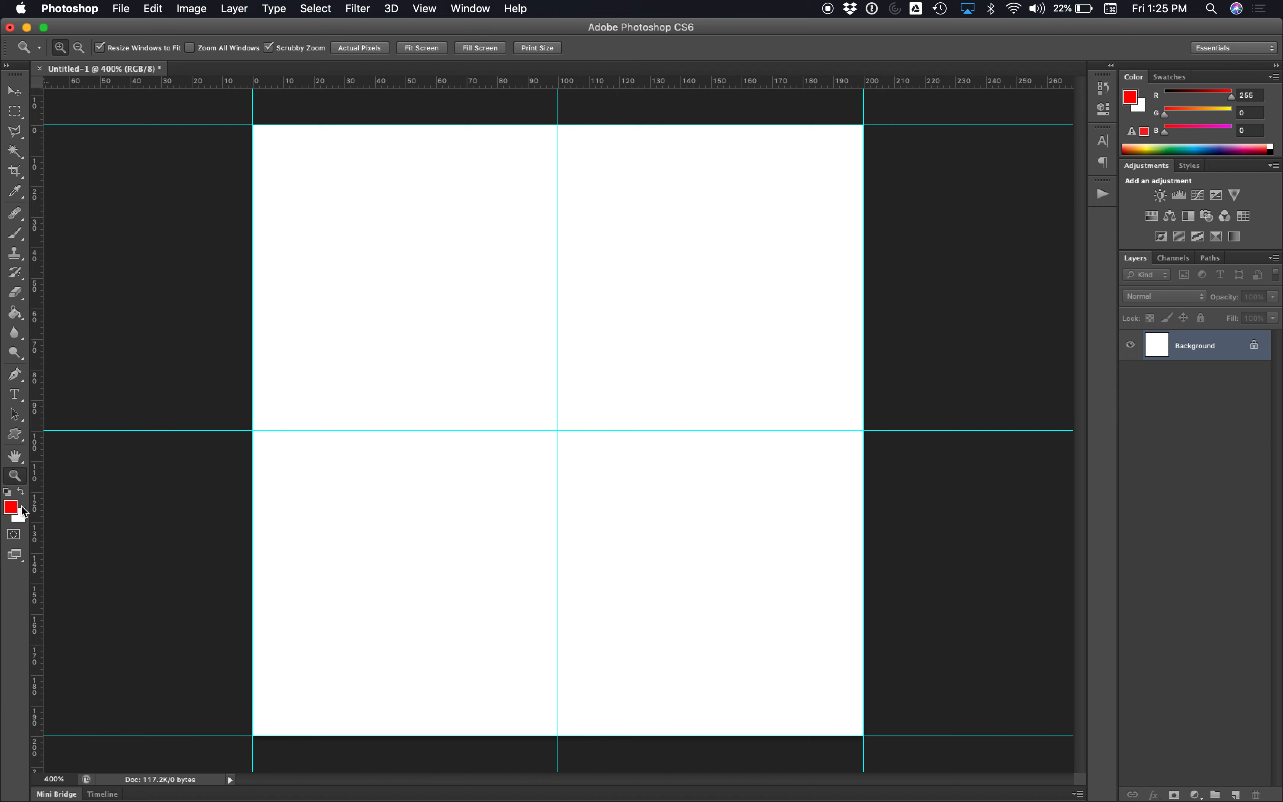
pyautogui.click(15, 435)
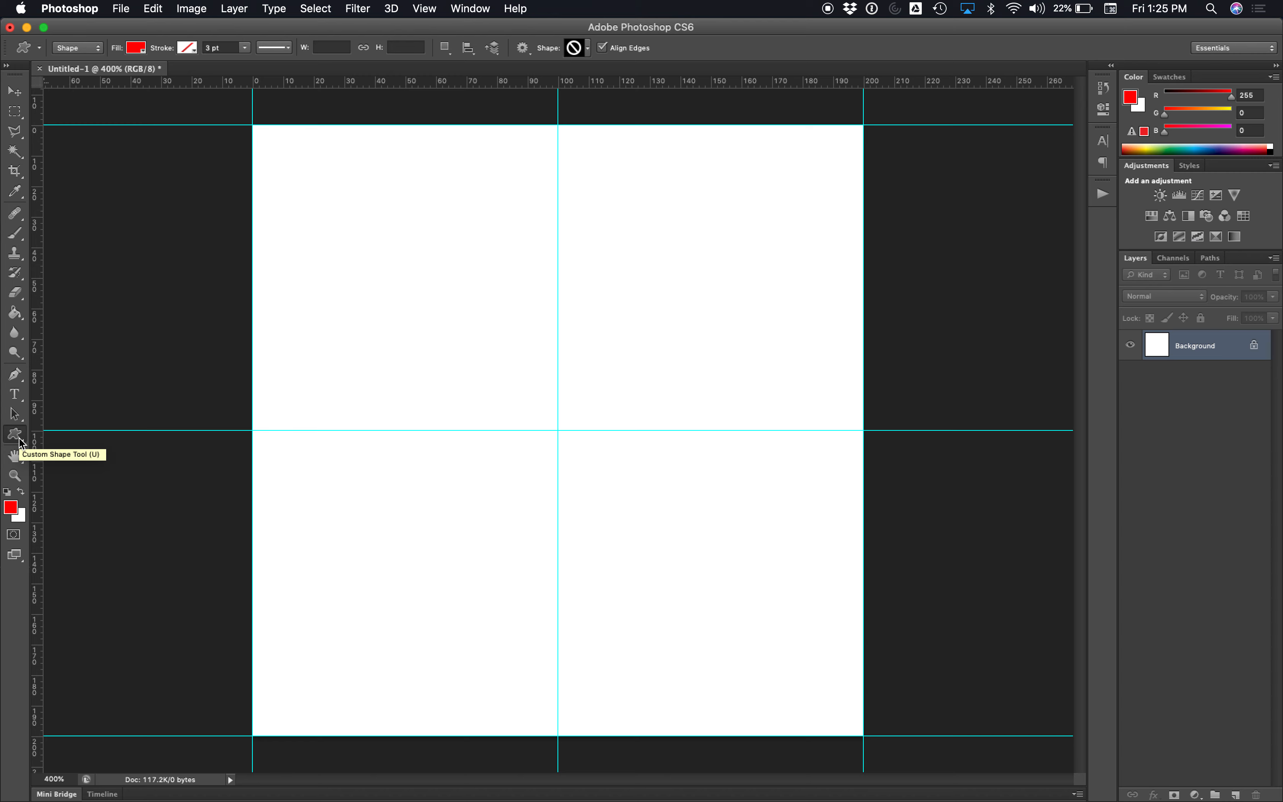
pyautogui.moveTo(19, 442); pyautogui.dragTo(102, 503)
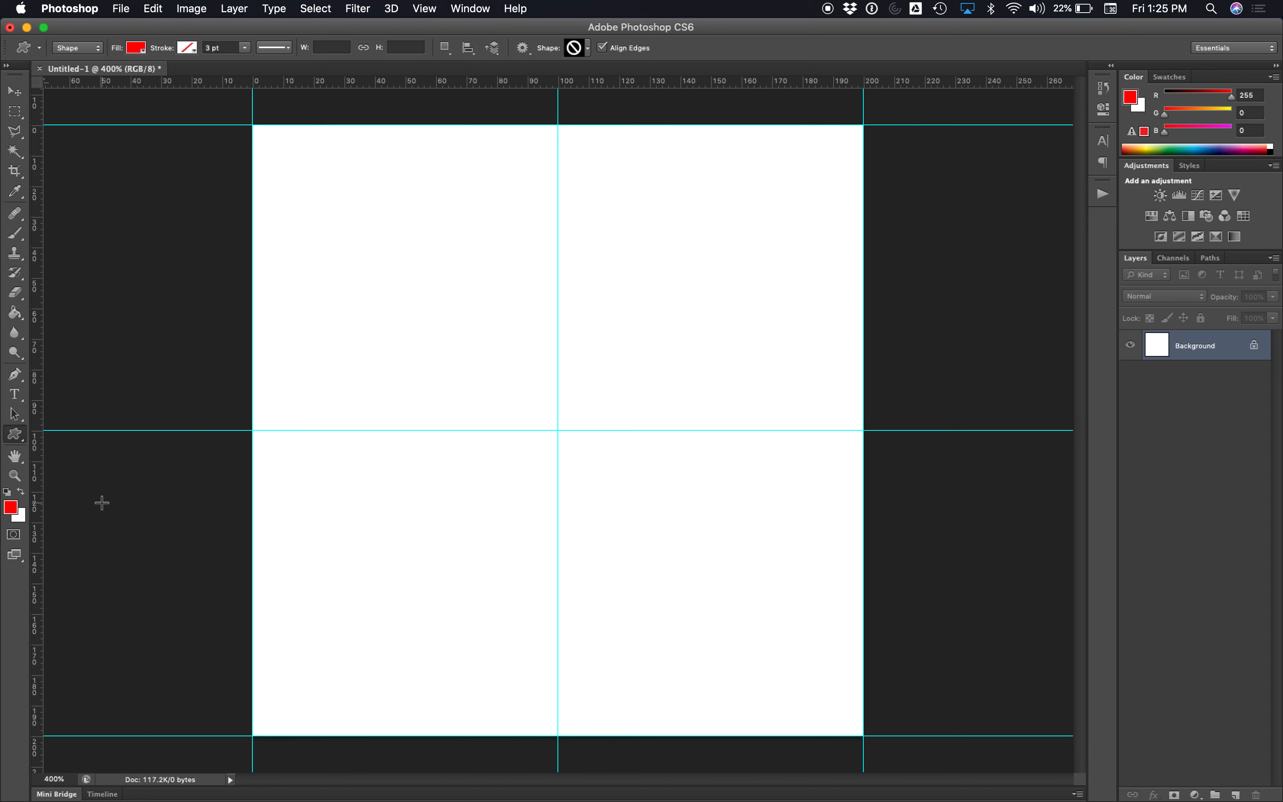
pyautogui.click(590, 47)
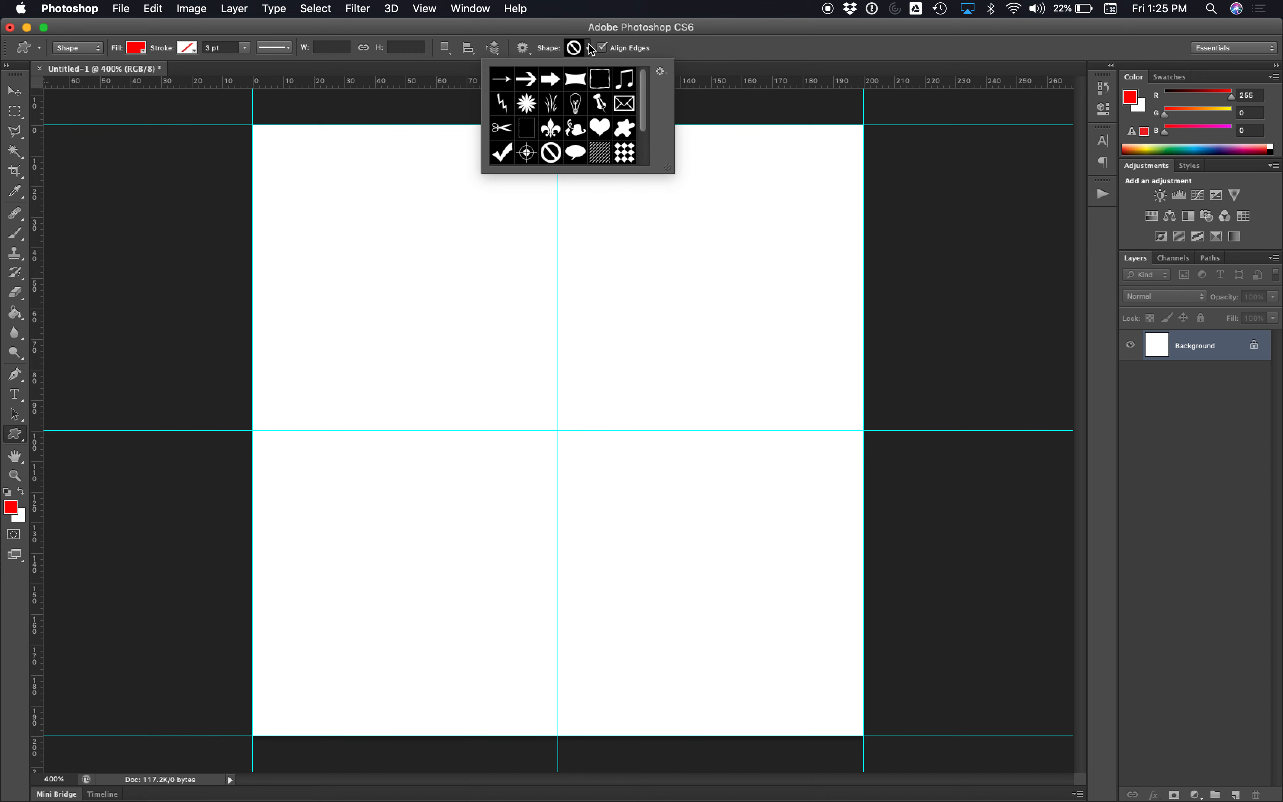
pyautogui.moveTo(643, 119); pyautogui.dragTo(641, 157)
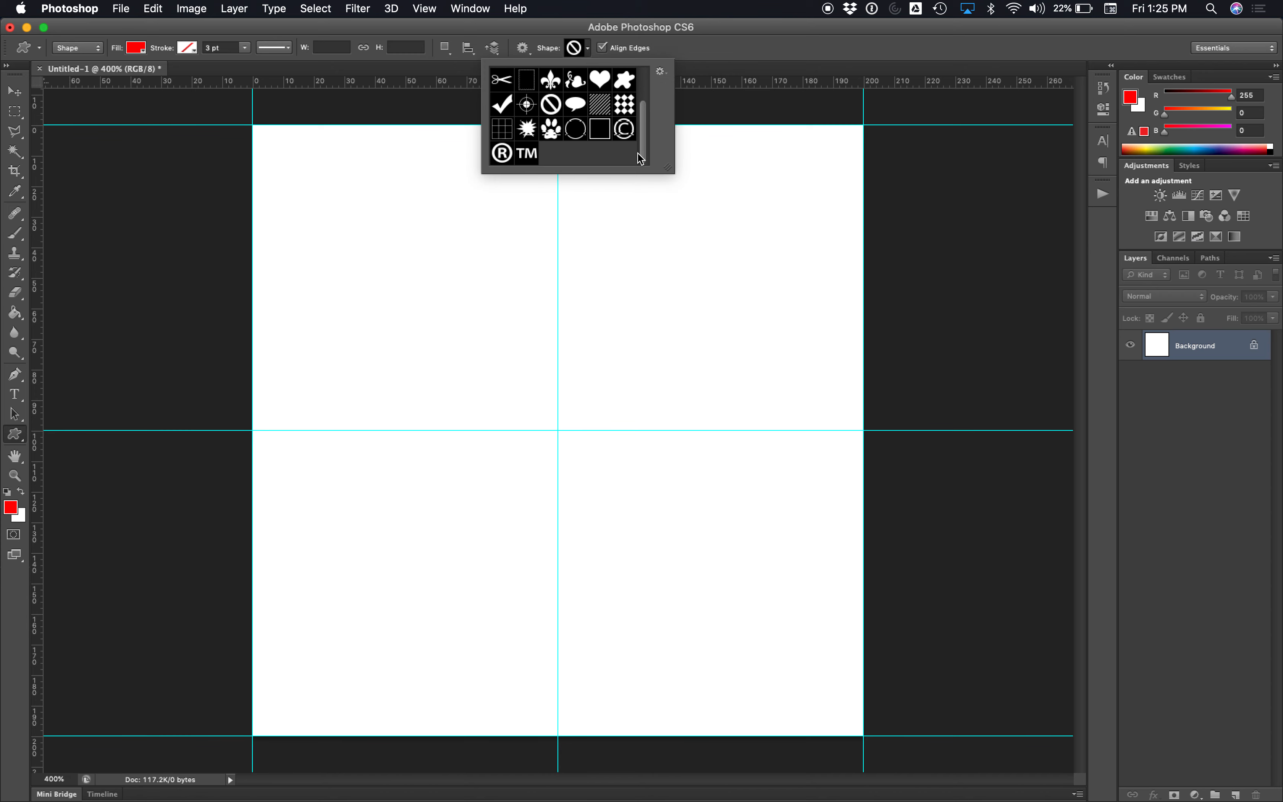
pyautogui.scroll(3, 638, 139)
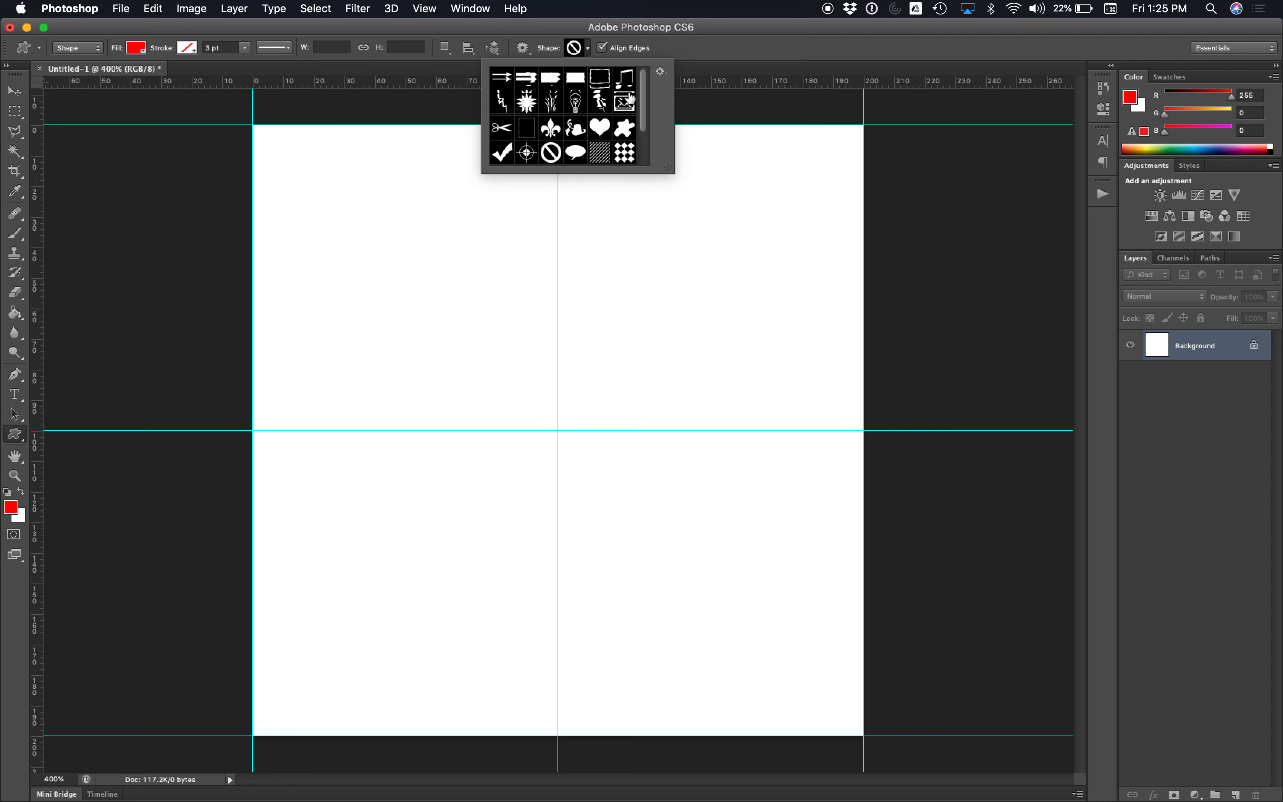
pyautogui.click(661, 72)
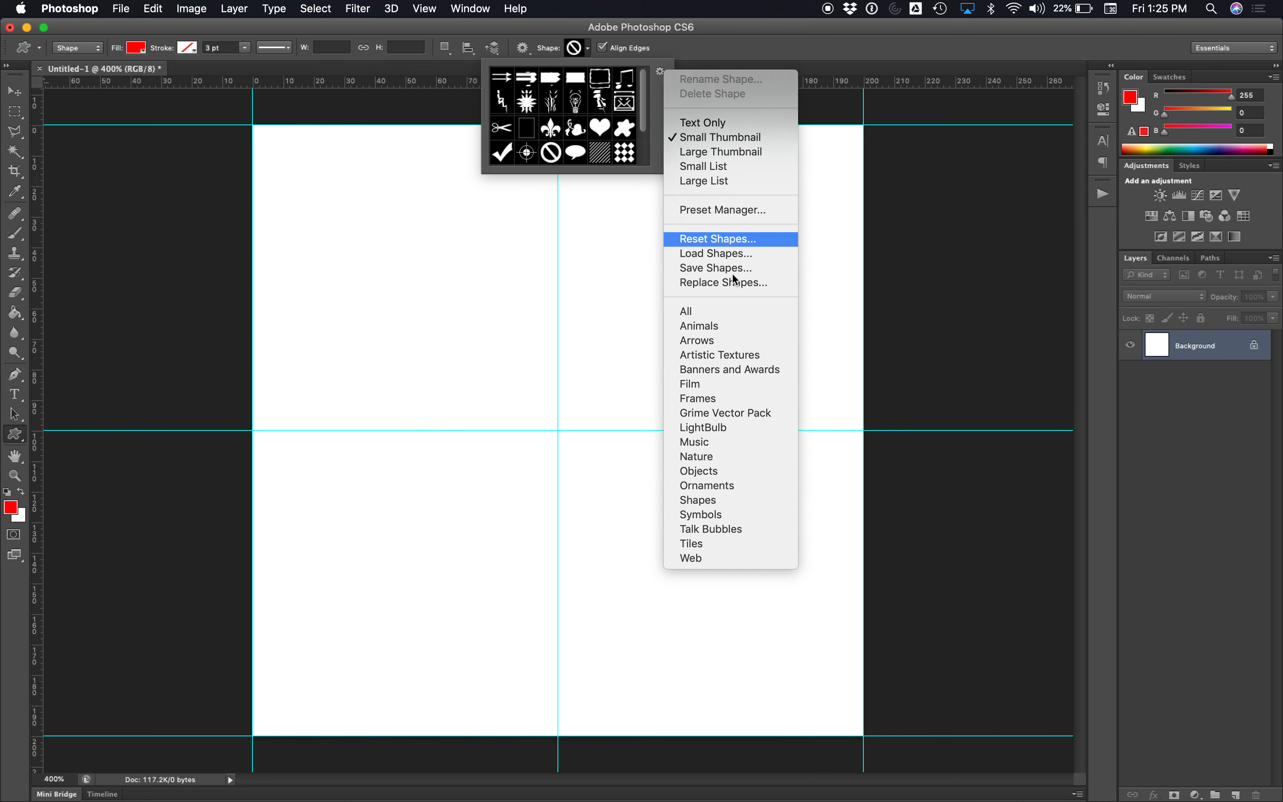
pyautogui.click(737, 311)
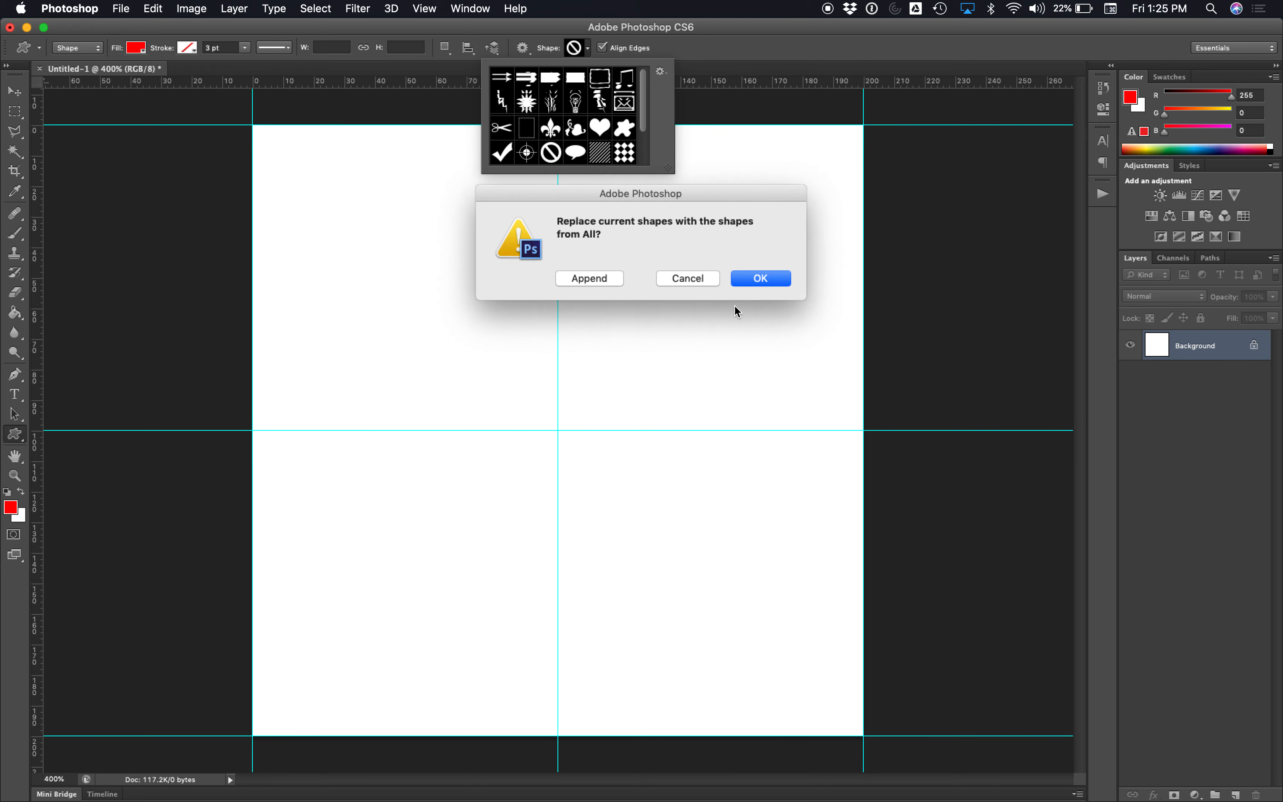
pyautogui.click(585, 281)
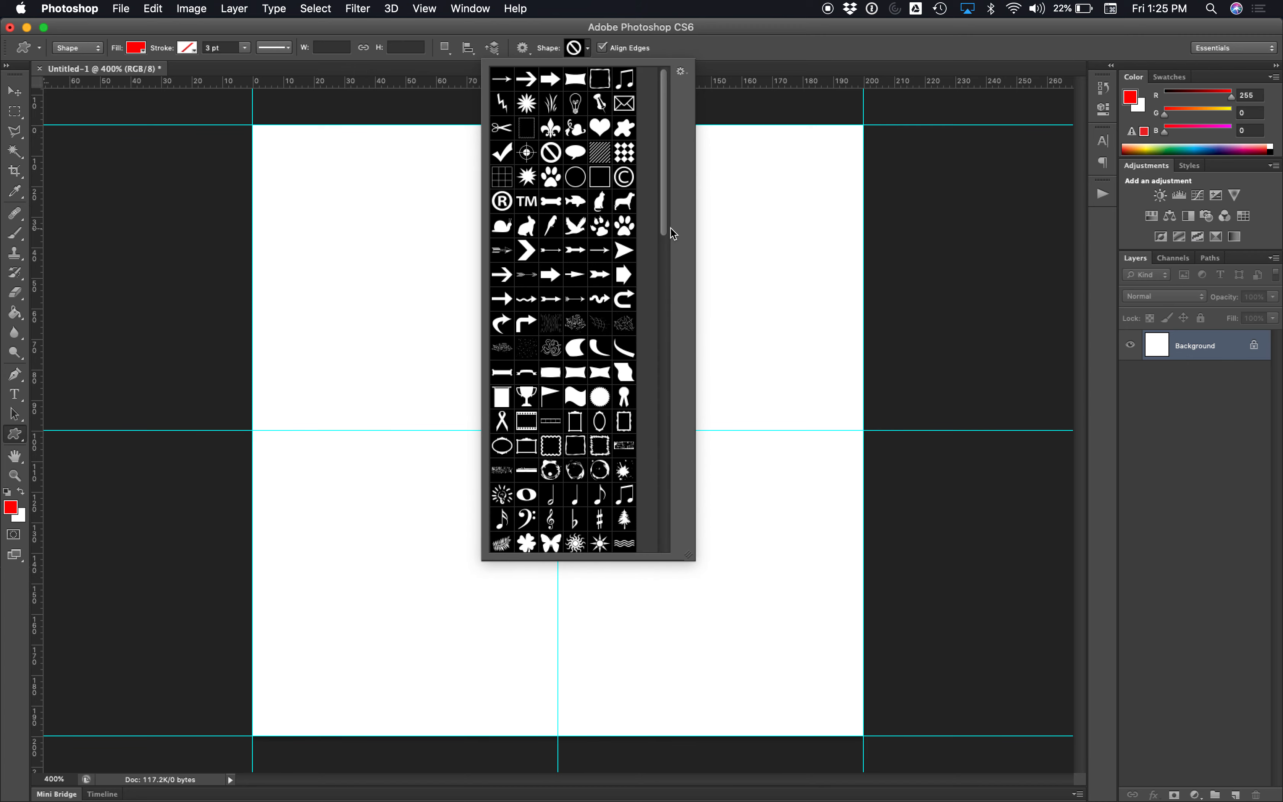
# Step: Choose the Heart Card shape and draw a red heart about 75 px wide and 65 px high near the canvas centre
pyautogui.moveTo(664, 225)
pyautogui.mouseDown()
pyautogui.moveTo(650, 366)
pyautogui.moveTo(653, 207)
pyautogui.mouseUp()
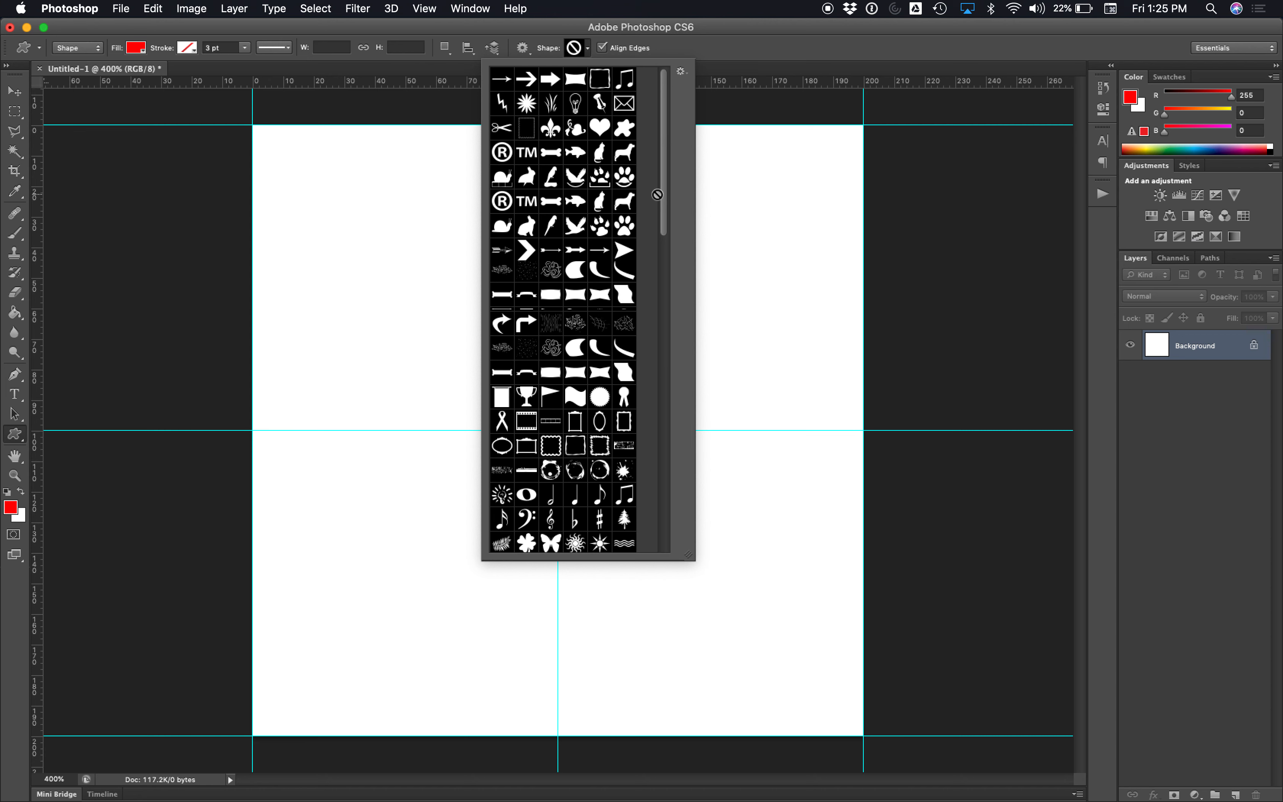
pyautogui.click(603, 132)
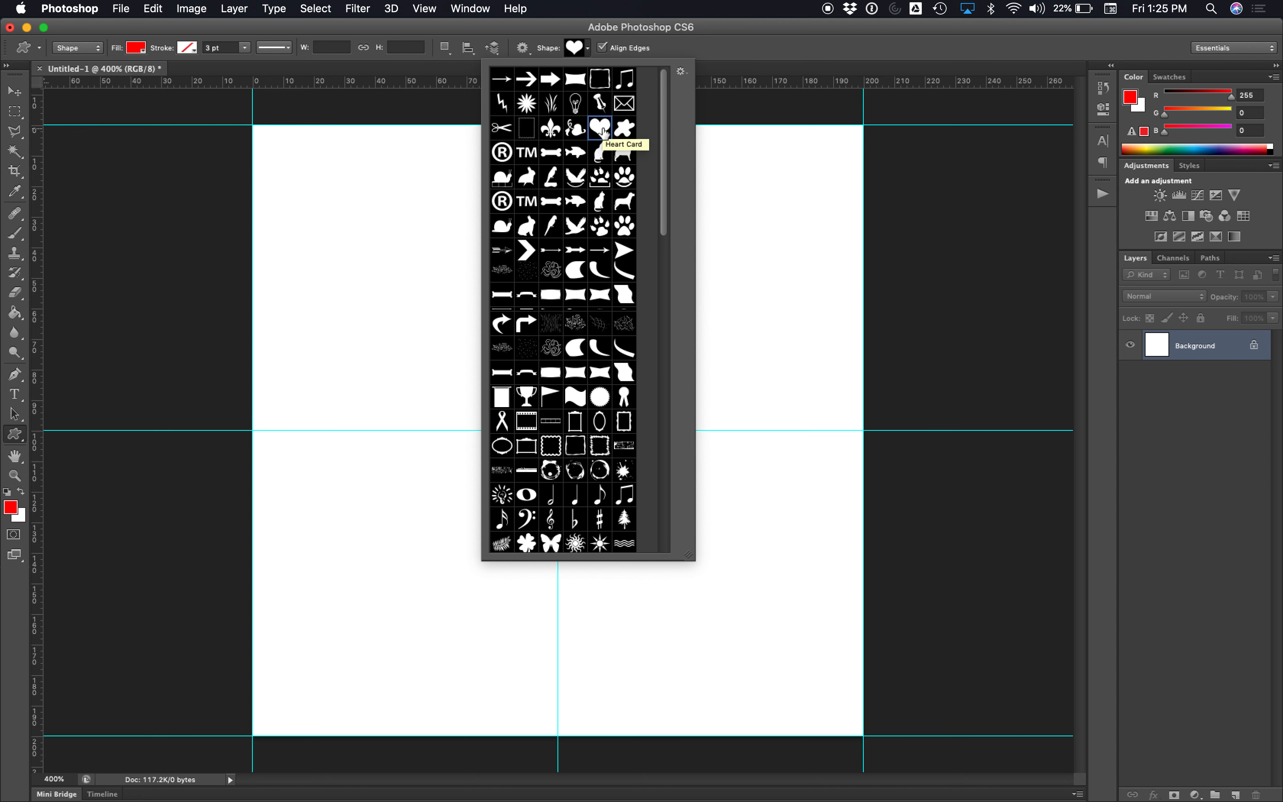
pyautogui.click(586, 48)
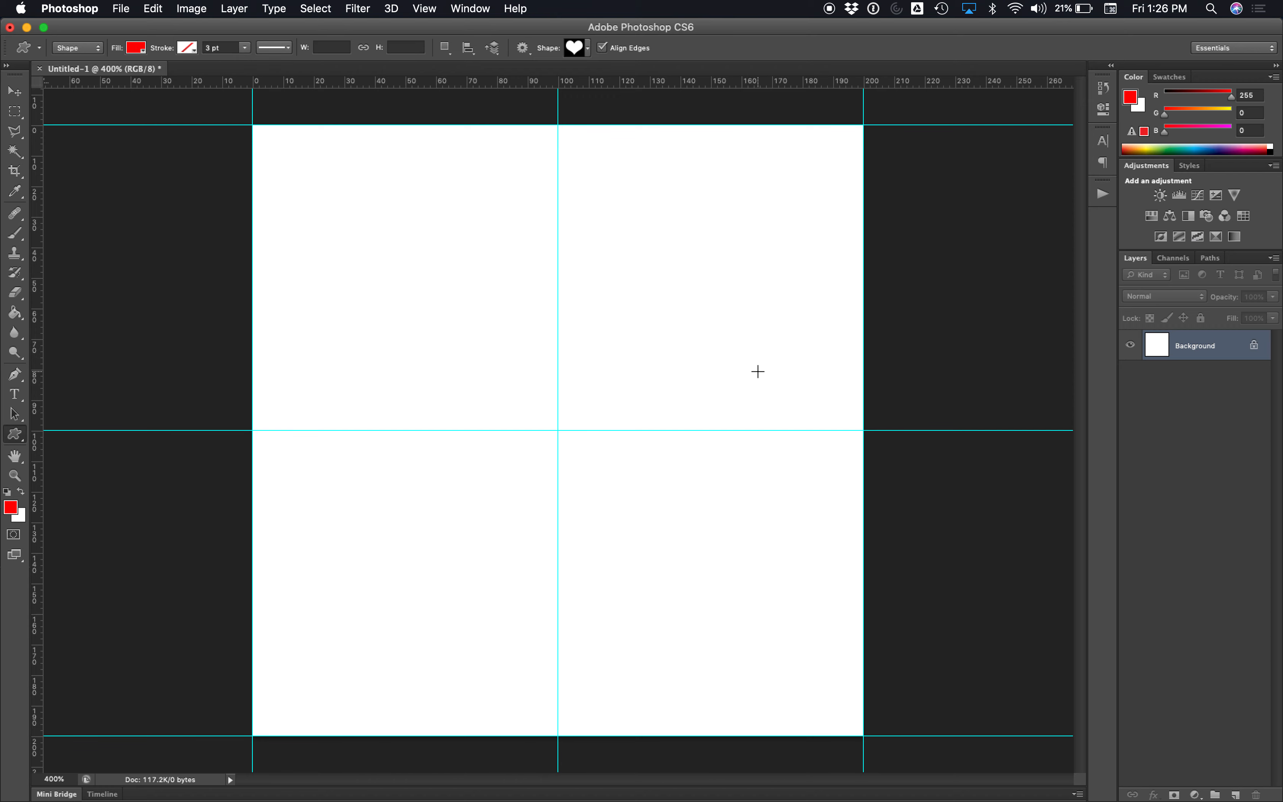
pyautogui.moveTo(416, 284); pyautogui.dragTo(641, 734)
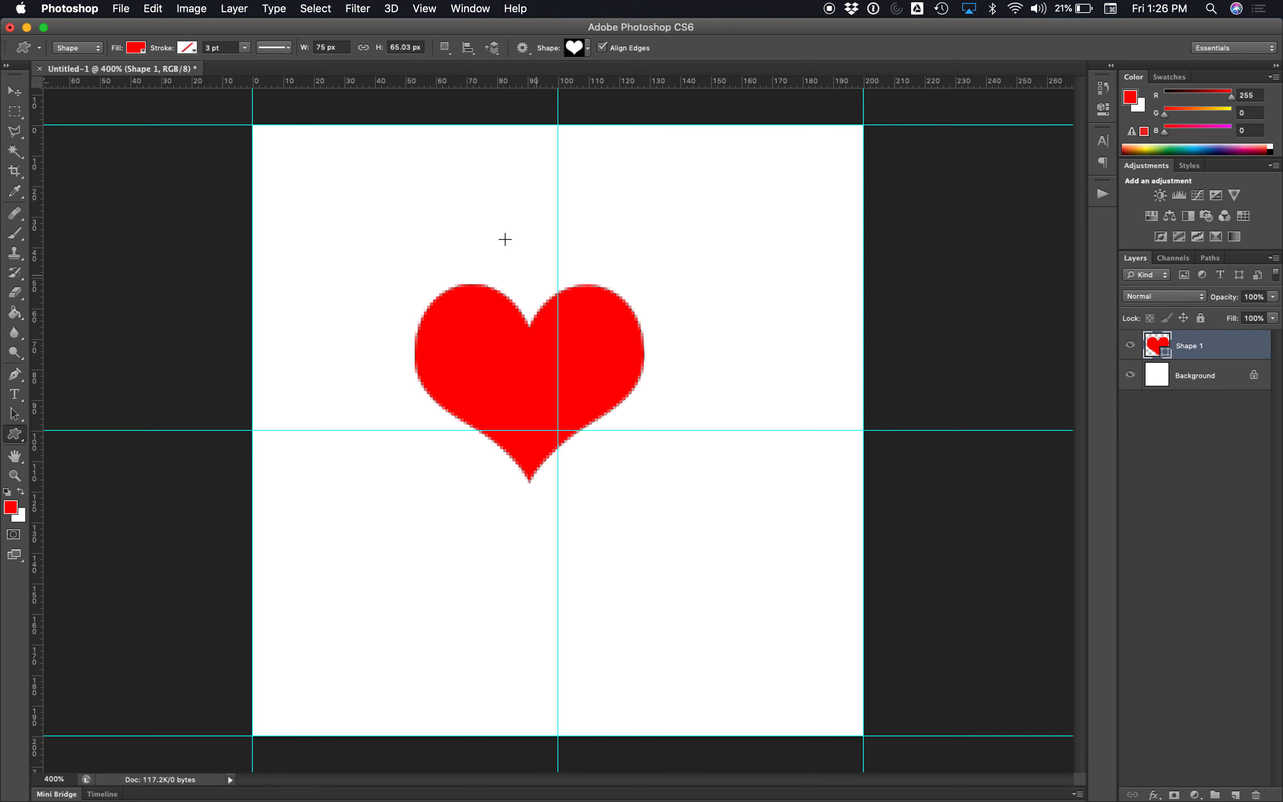
# Step: Move the heart to the middle of the canvas, lining it up with the crossing centre guides
pyautogui.click(17, 97)
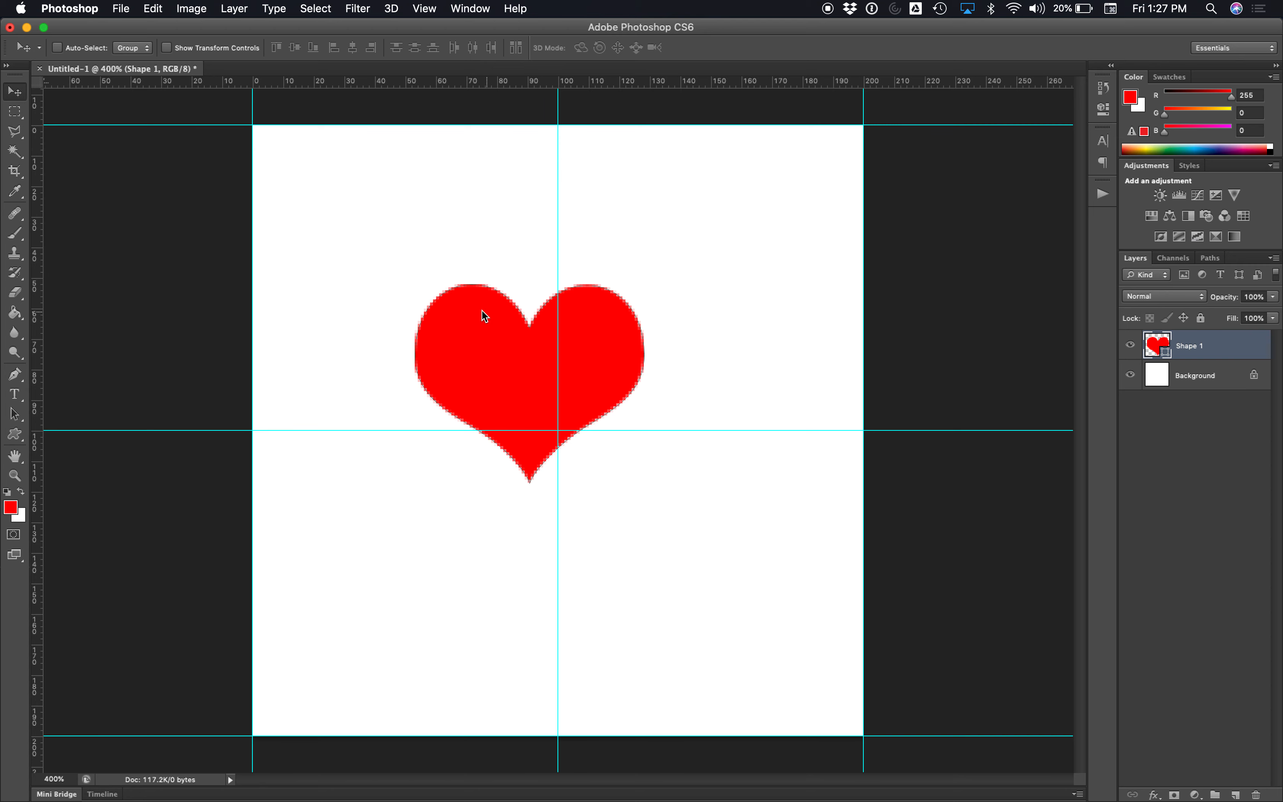
pyautogui.moveTo(481, 310)
pyautogui.mouseDown()
pyautogui.moveTo(457, 311)
pyautogui.moveTo(449, 331)
pyautogui.moveTo(463, 359)
pyautogui.moveTo(518, 381)
pyautogui.moveTo(514, 450)
pyautogui.moveTo(519, 343)
pyautogui.moveTo(468, 333)
pyautogui.mouseUp()
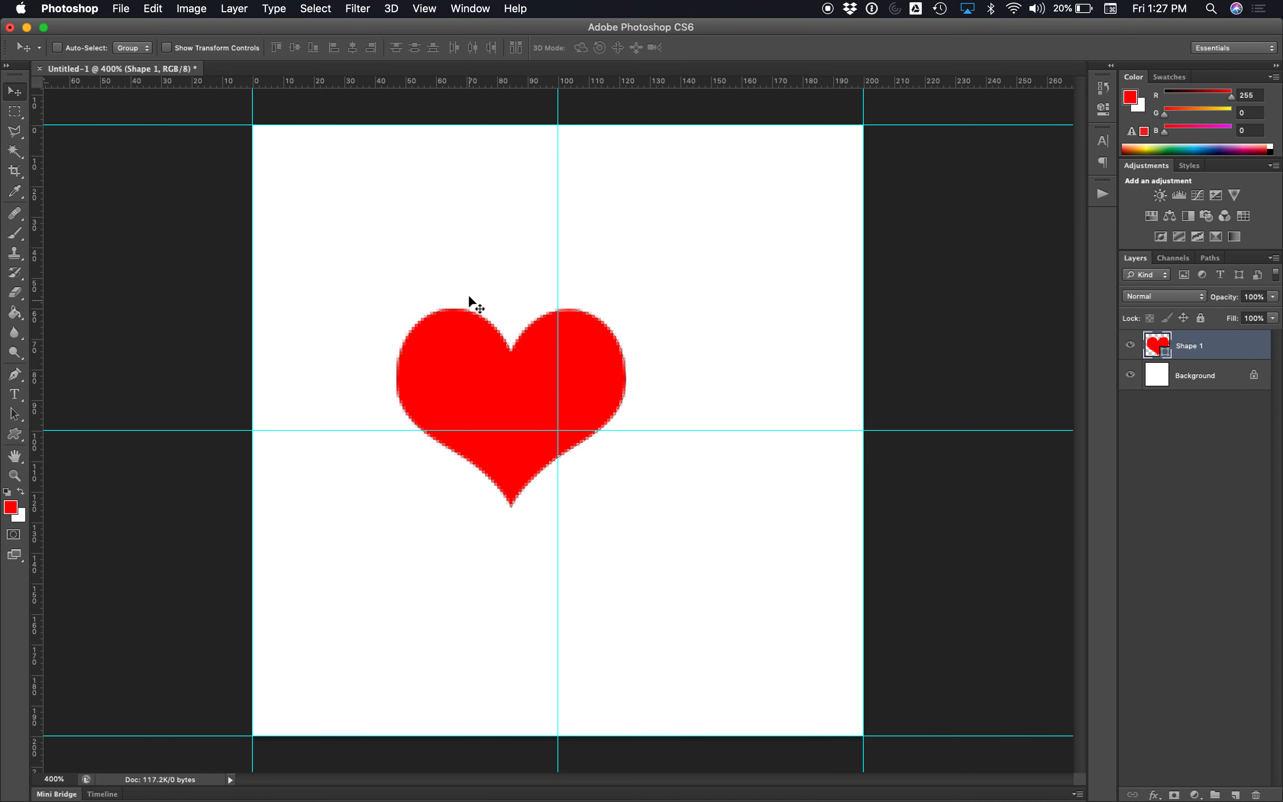
pyautogui.click(426, 8)
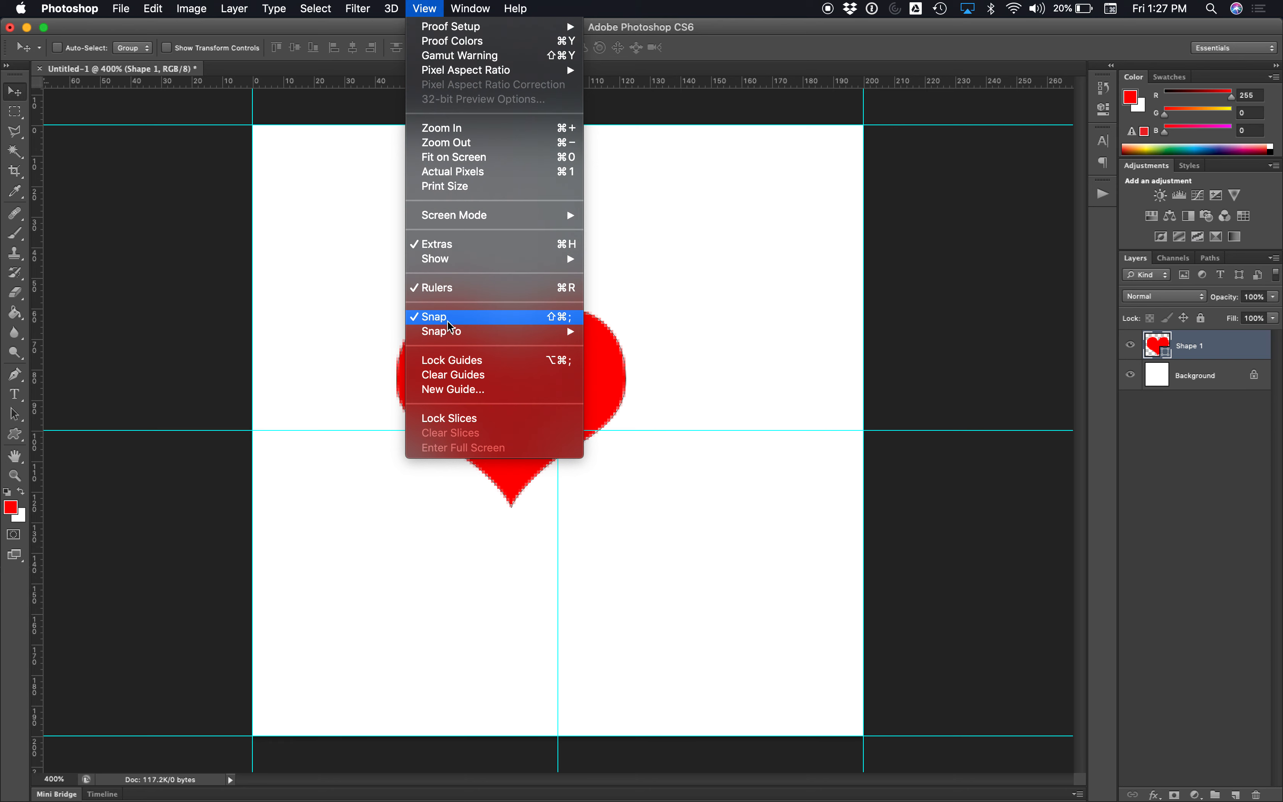
pyautogui.moveTo(456, 333)
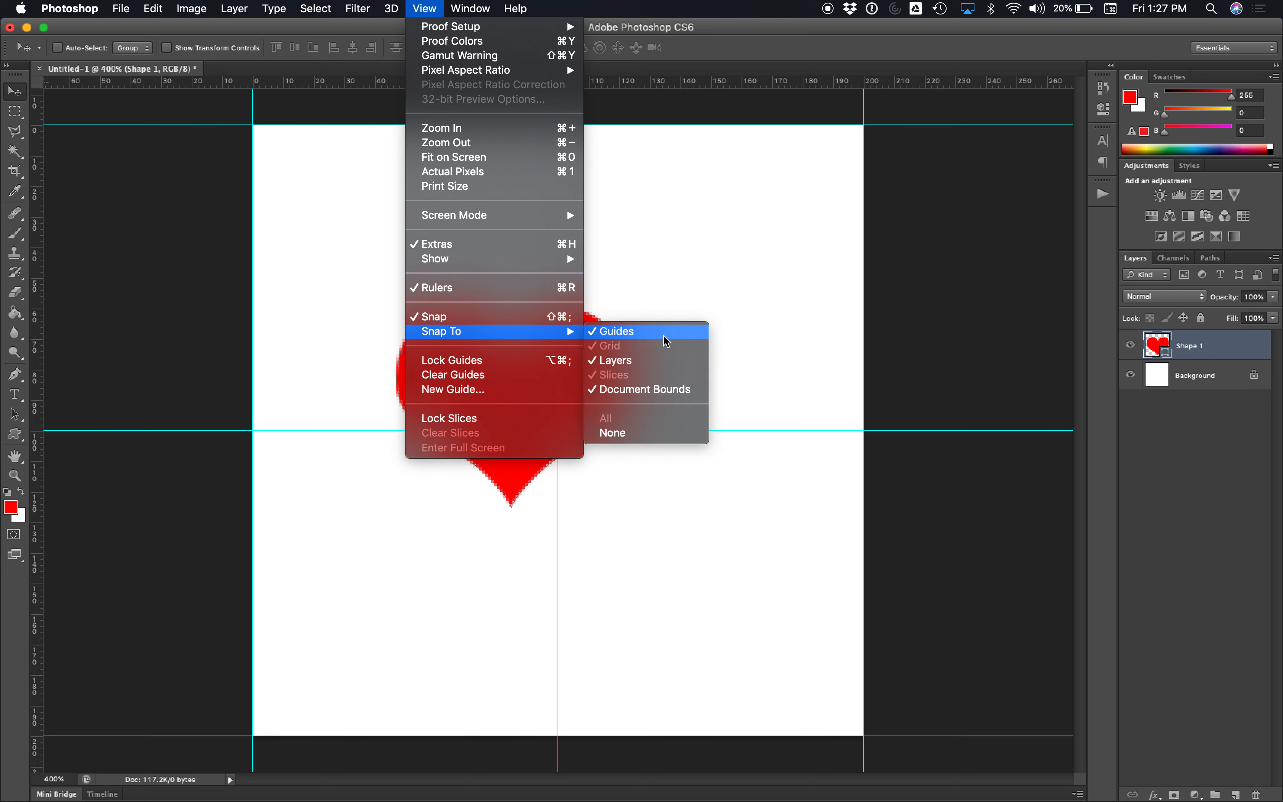
pyautogui.click(658, 232)
pyautogui.moveTo(609, 348); pyautogui.dragTo(644, 362)
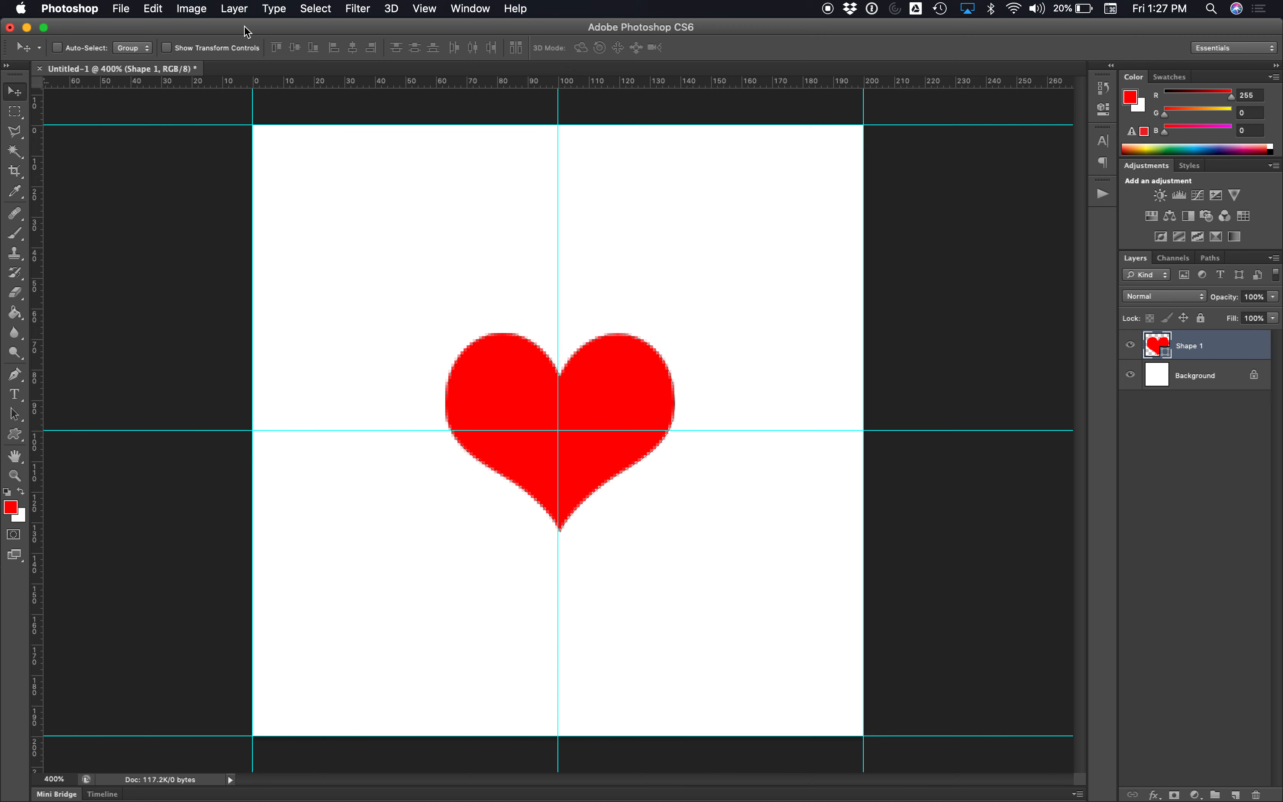
# Step: Define the heart tile as a pattern named "heart 1"
pyautogui.click(234, 8)
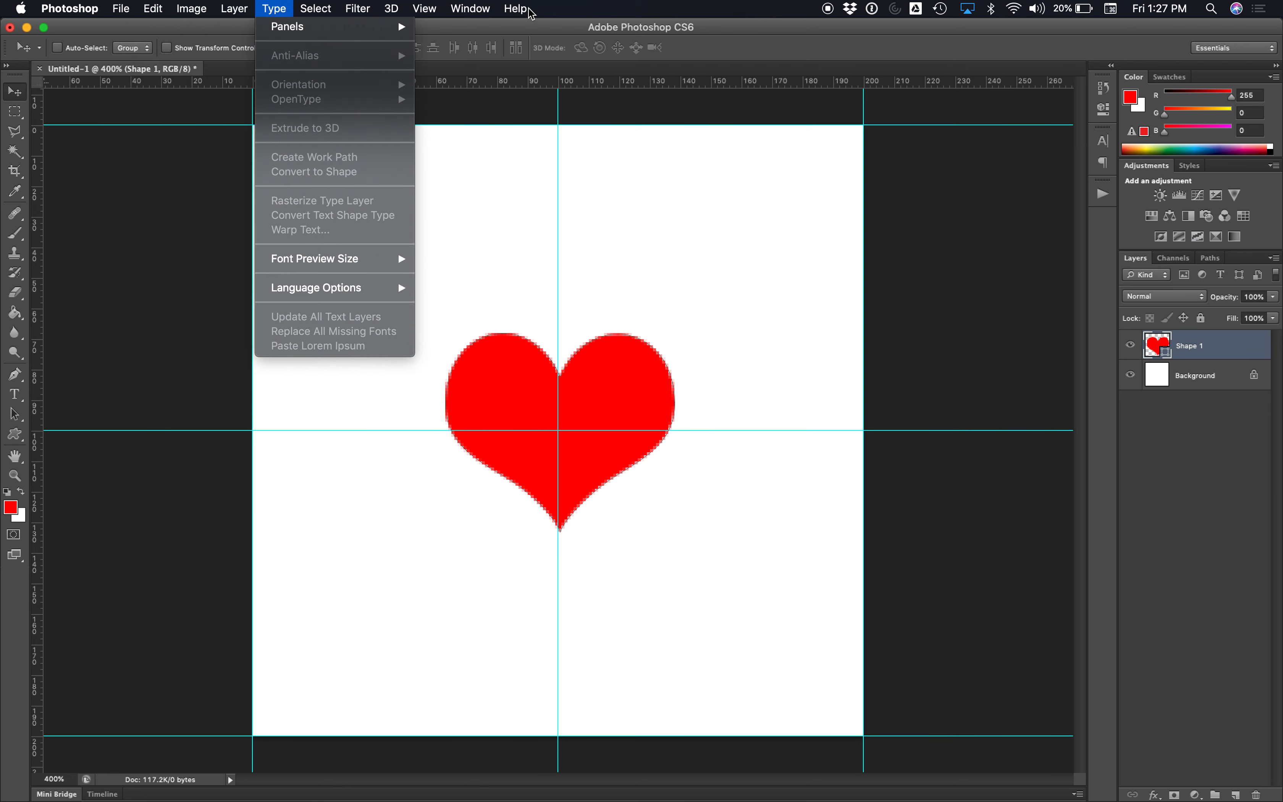
pyautogui.moveTo(528, 5)
pyautogui.write('pattern')
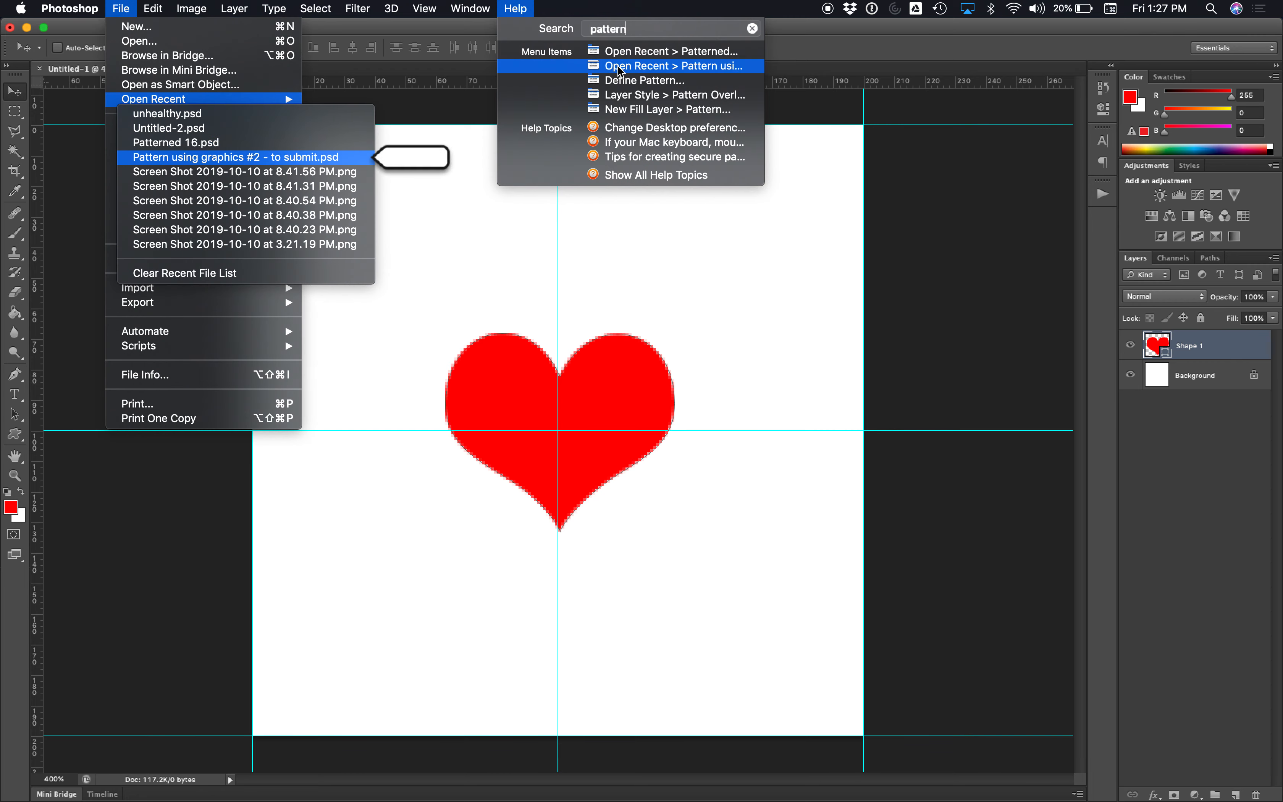
pyautogui.moveTo(623, 83)
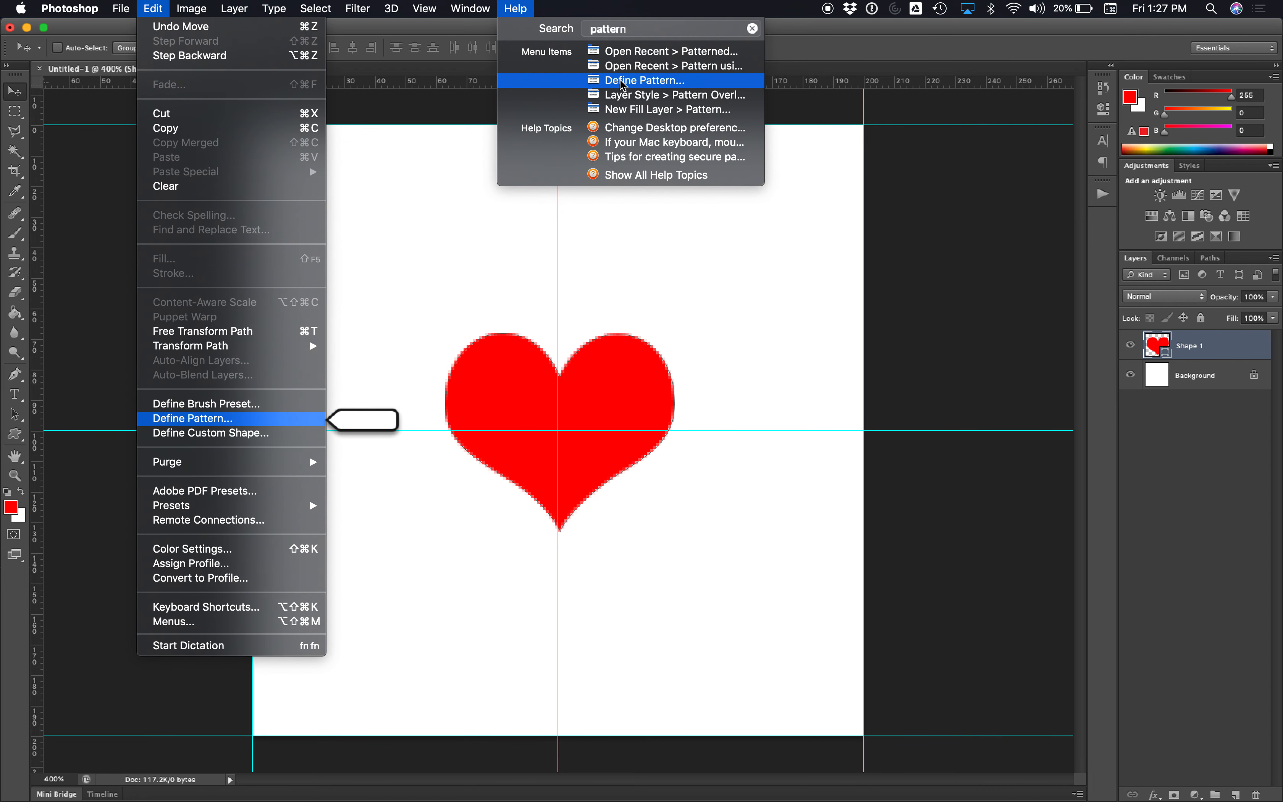
pyautogui.click(195, 417)
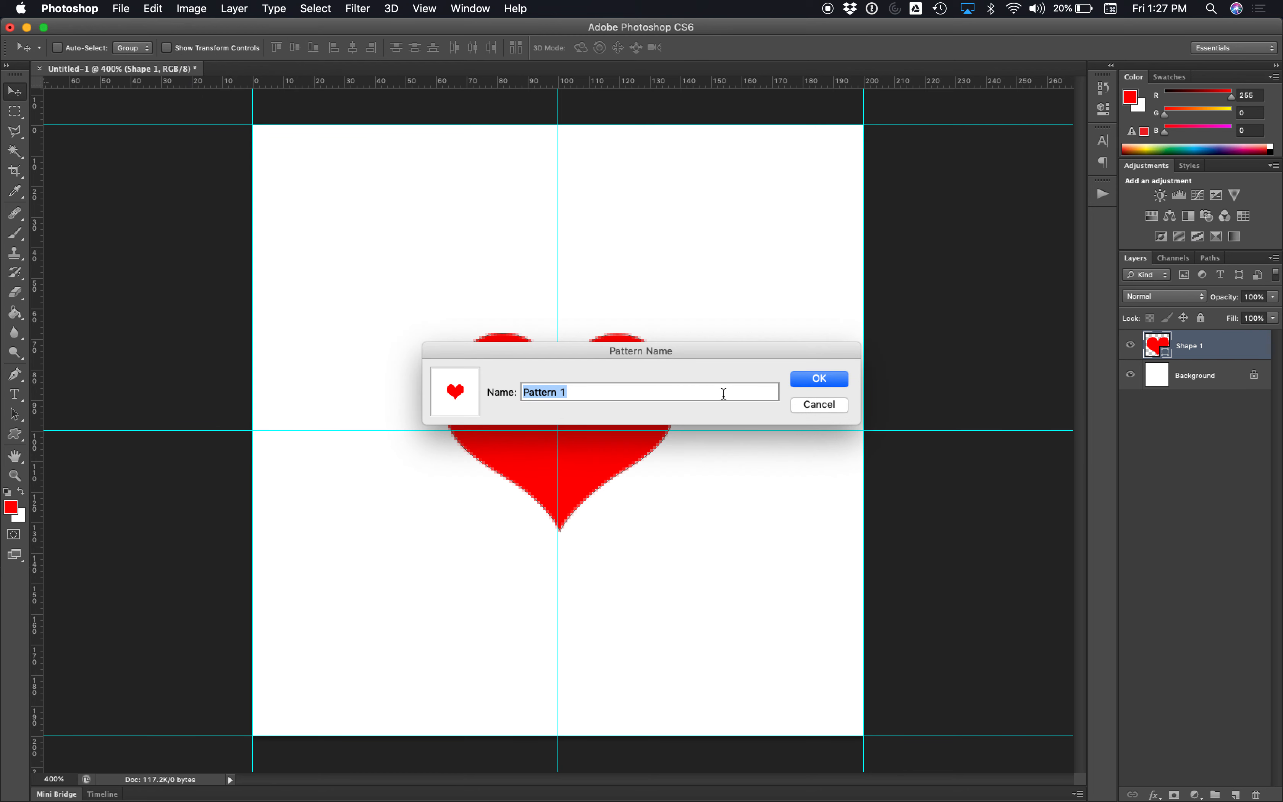
pyautogui.write('heart 1')
pyautogui.click(823, 379)
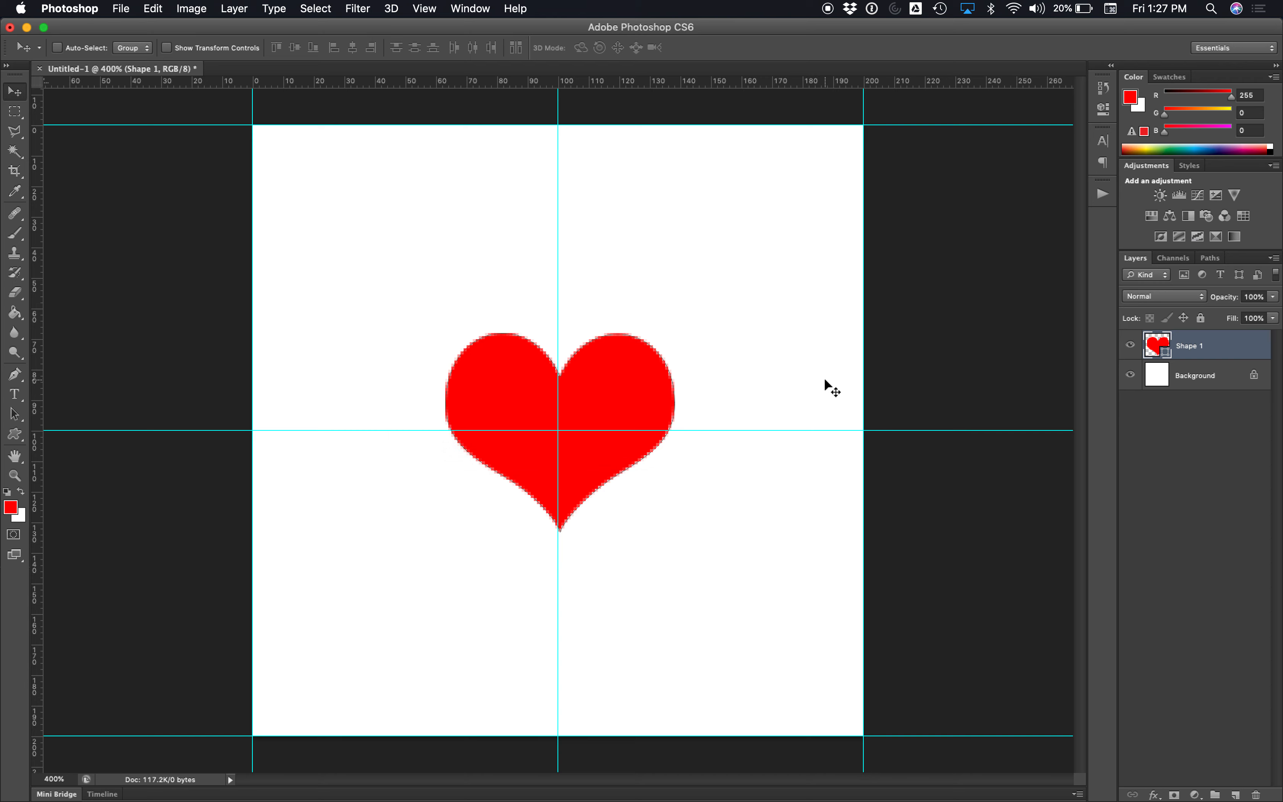
# Step: Create a new U.S. Paper Letter document, 8.5 by 11 inches at 300 pixels/inch, and activate the Paint Bucket tool
pyautogui.click(122, 8)
pyautogui.click(127, 26)
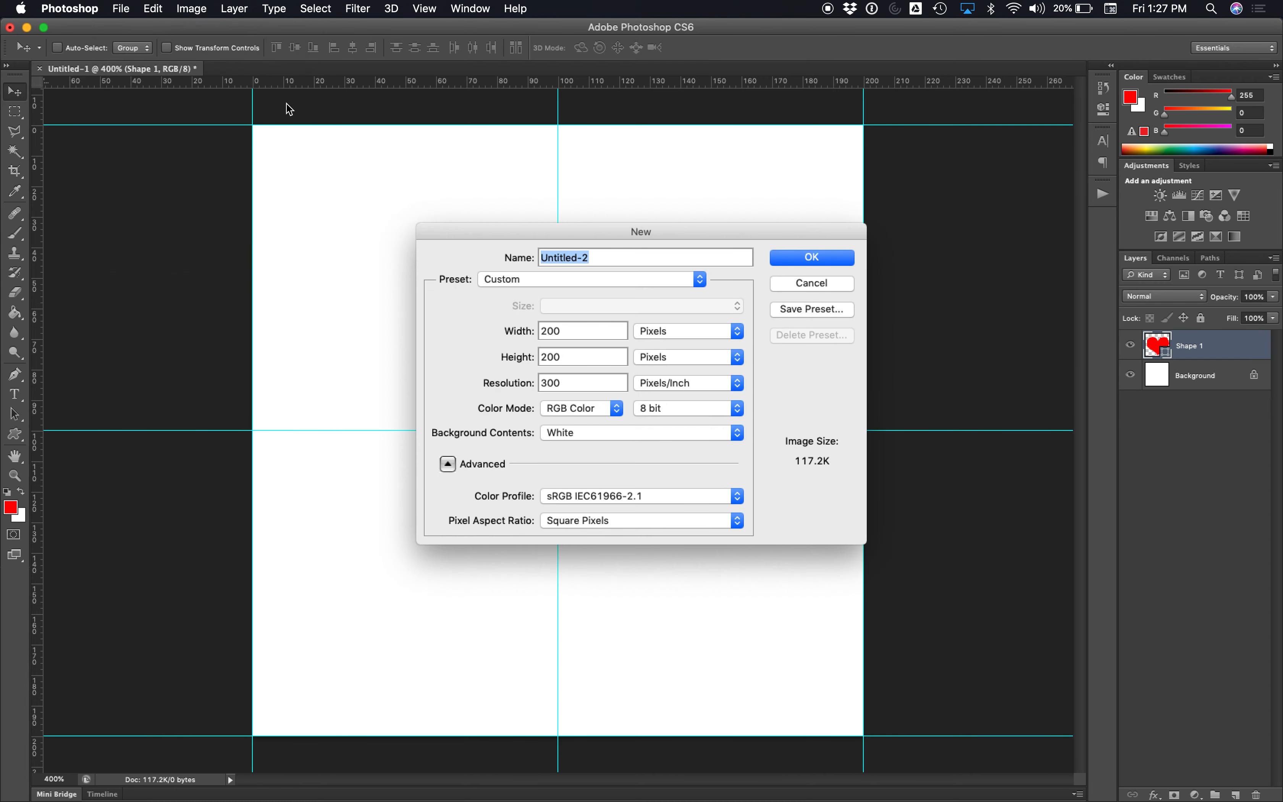
pyautogui.doubleClick(598, 335)
pyautogui.write('12')
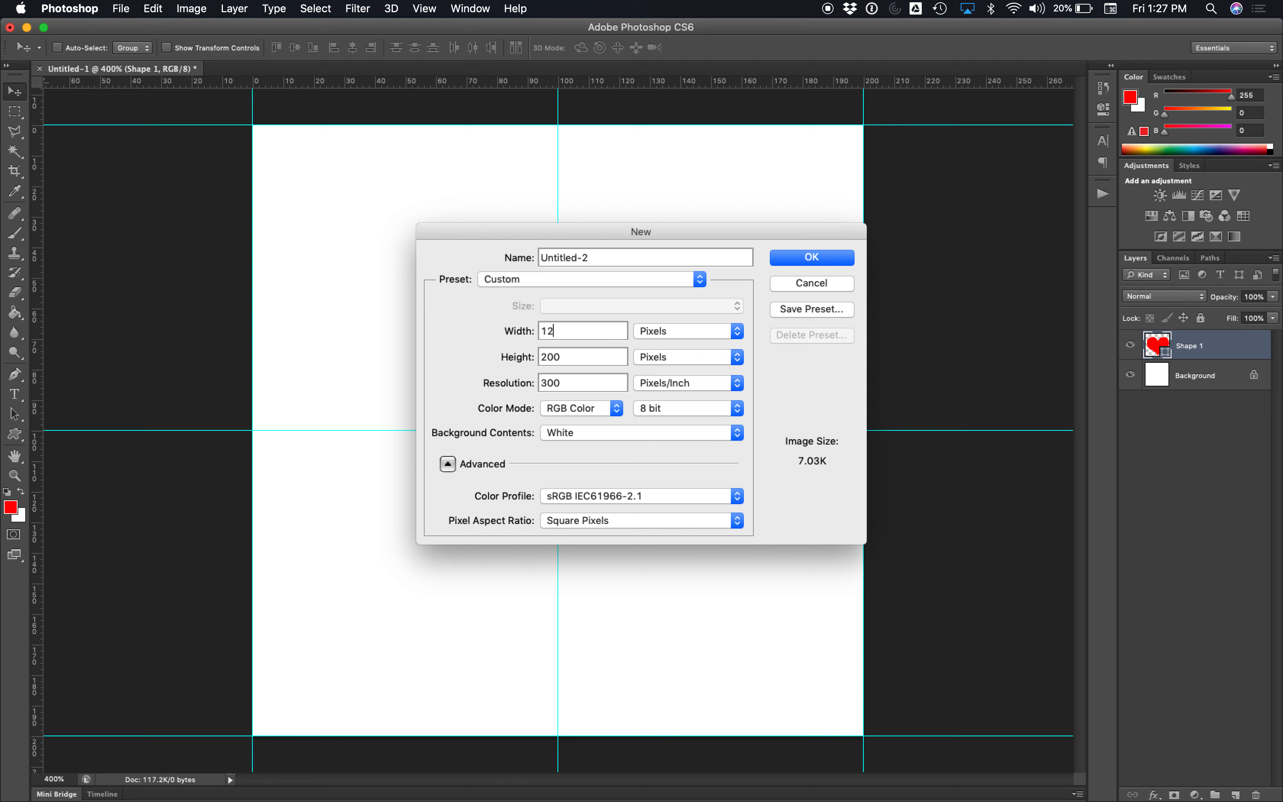
pyautogui.click(561, 278)
pyautogui.click(555, 159)
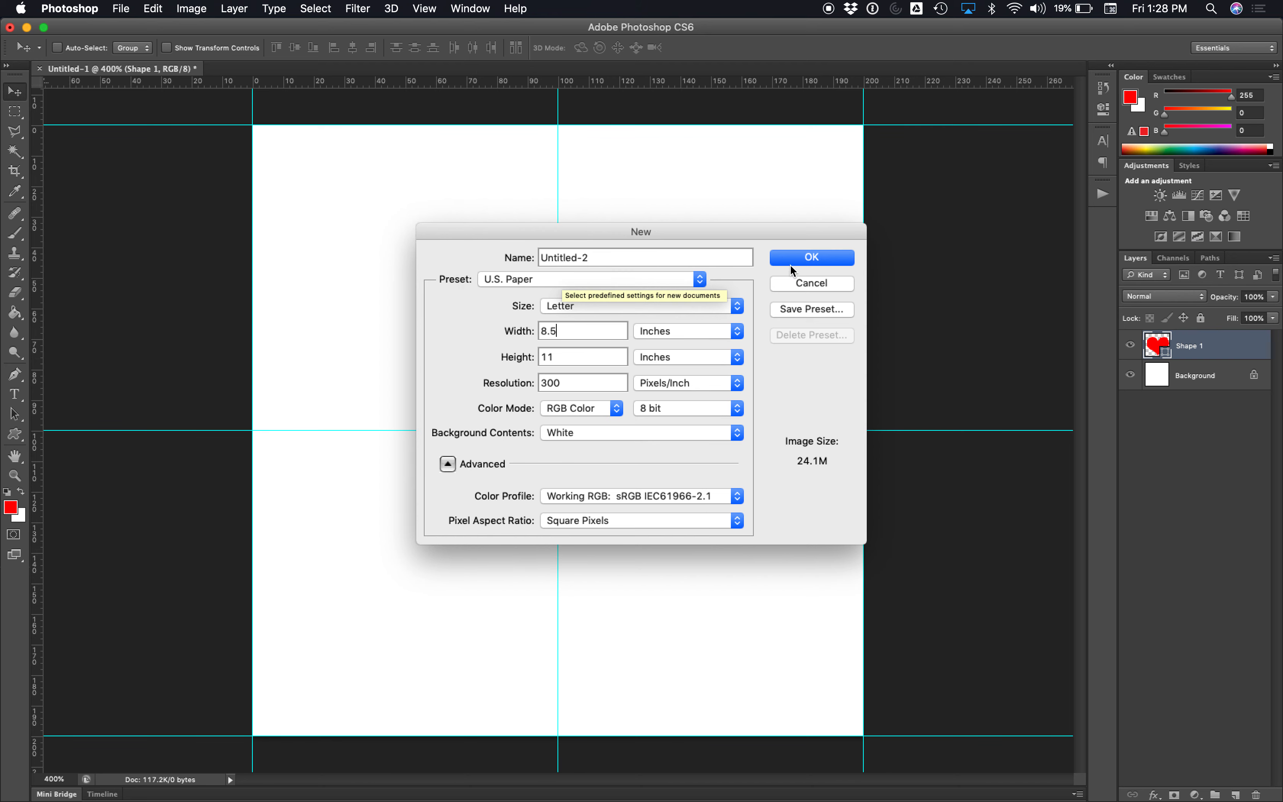
pyautogui.click(796, 259)
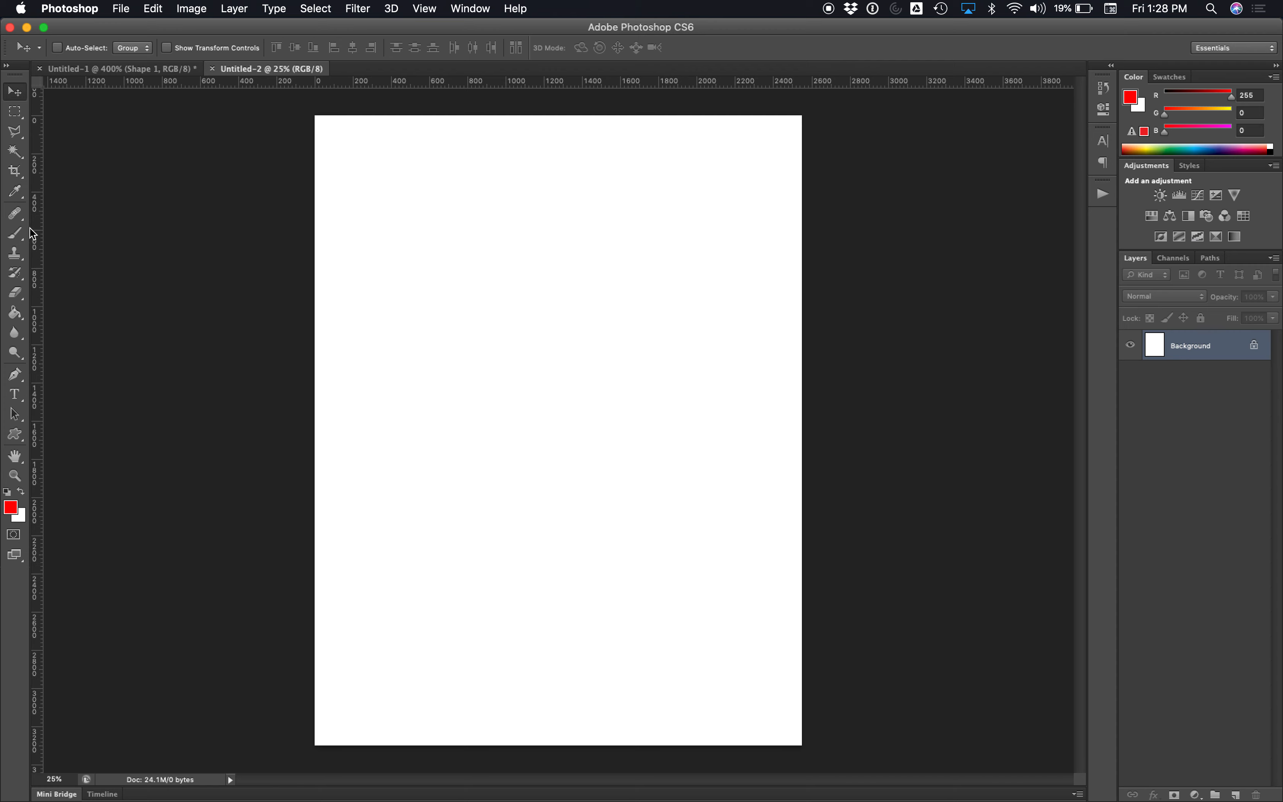
pyautogui.click(14, 314)
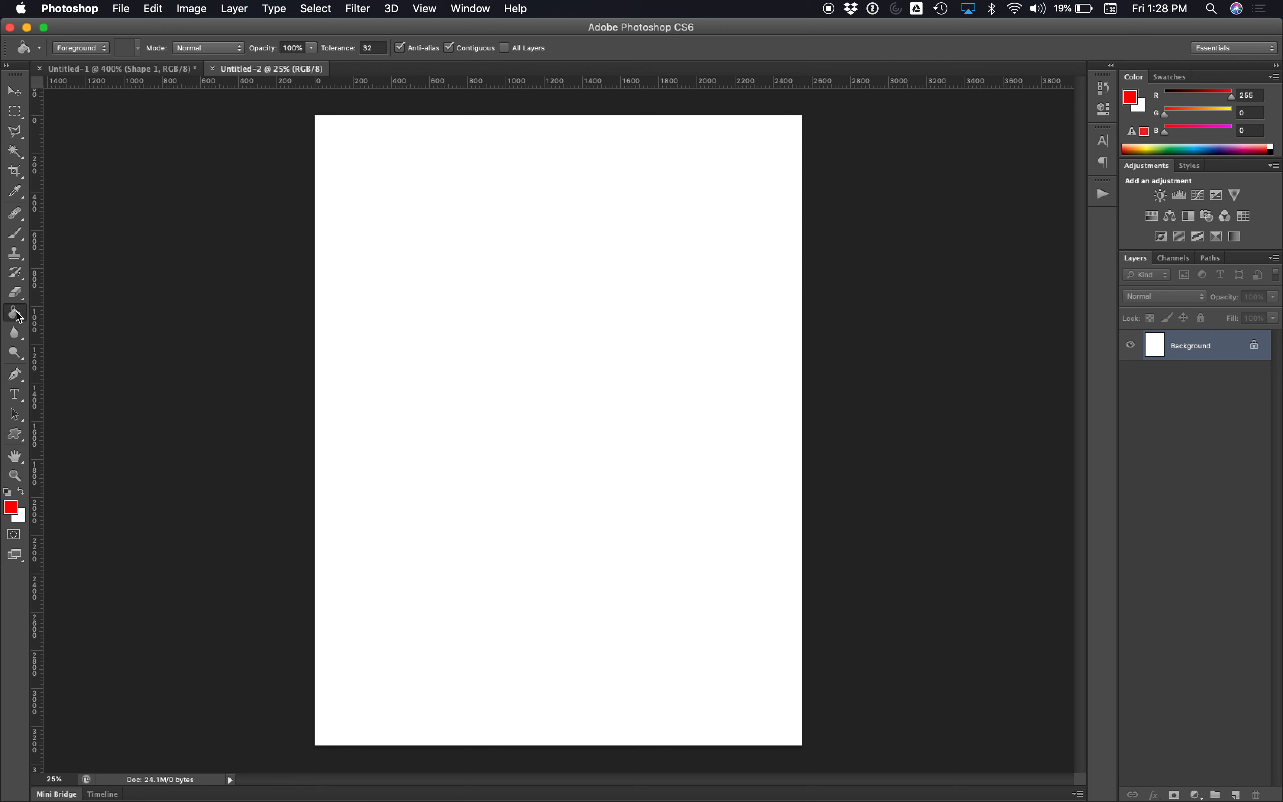
pyautogui.click(415, 234)
pyautogui.press('super+z')
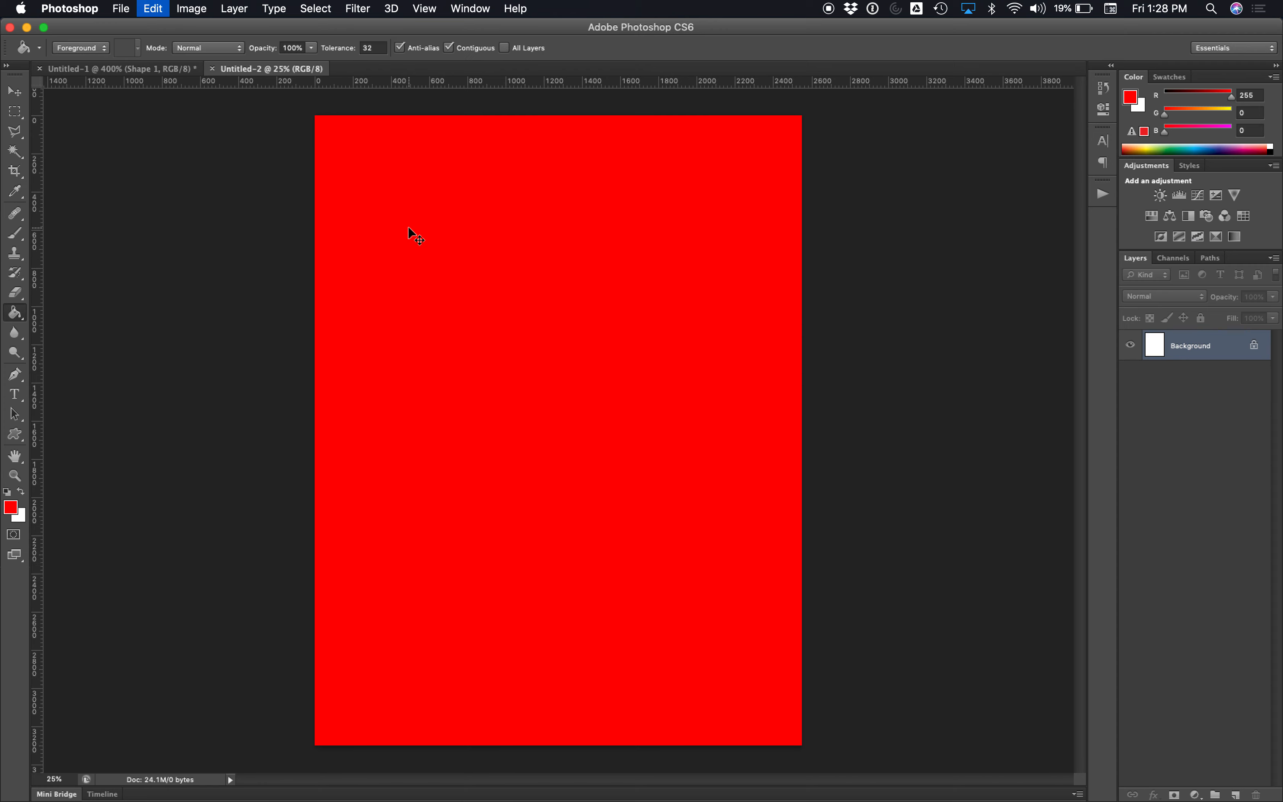
pyautogui.click(215, 48)
pyautogui.click(214, 44)
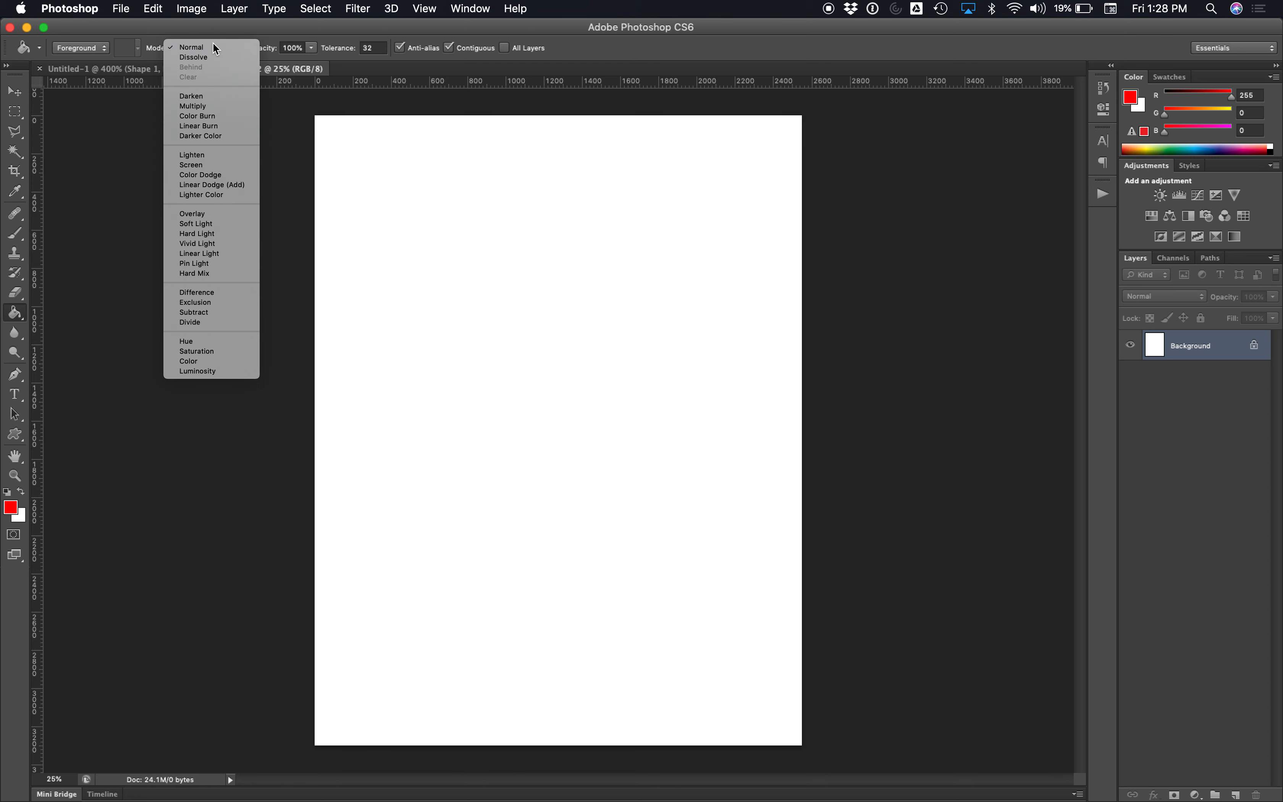
# Step: Switch the Paint Bucket's fill source to Pattern, choose the red heart pattern and fill the blank Letter page with it
pyautogui.click(95, 47)
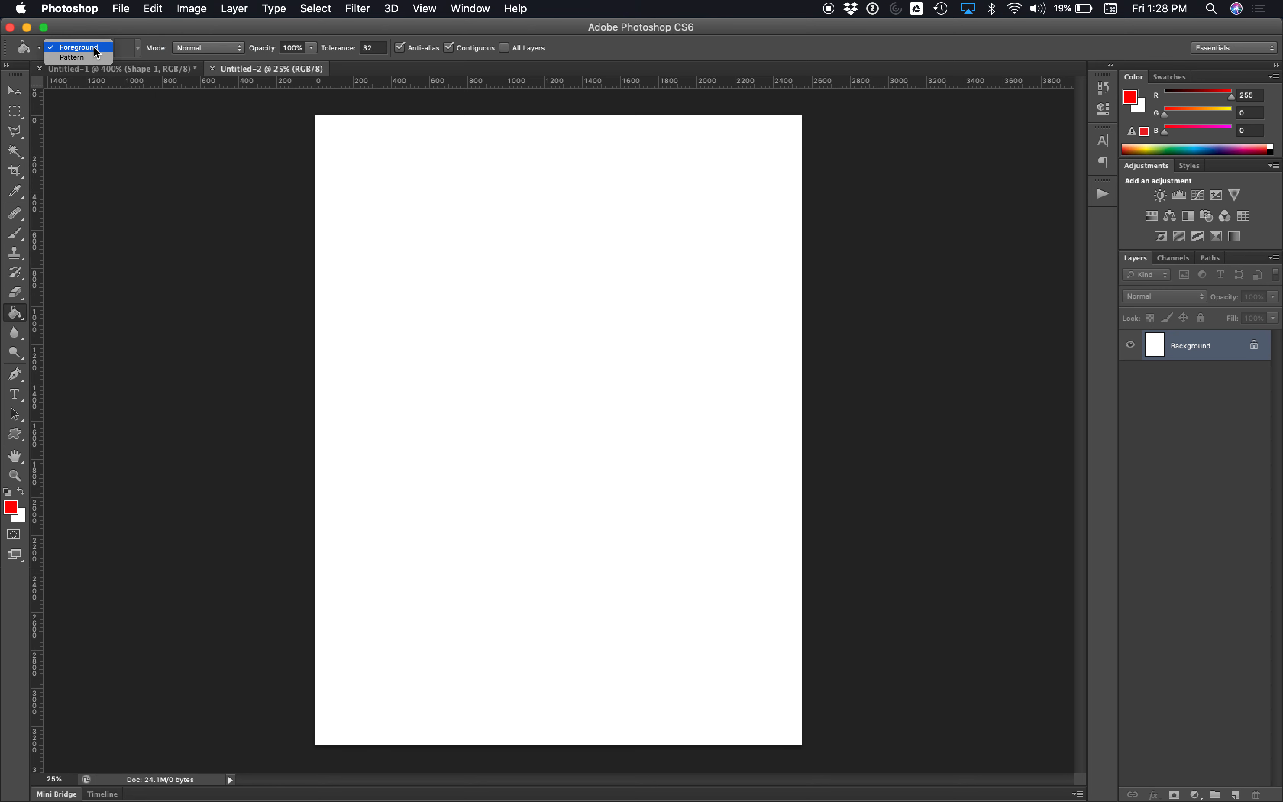
pyautogui.click(75, 57)
pyautogui.click(138, 48)
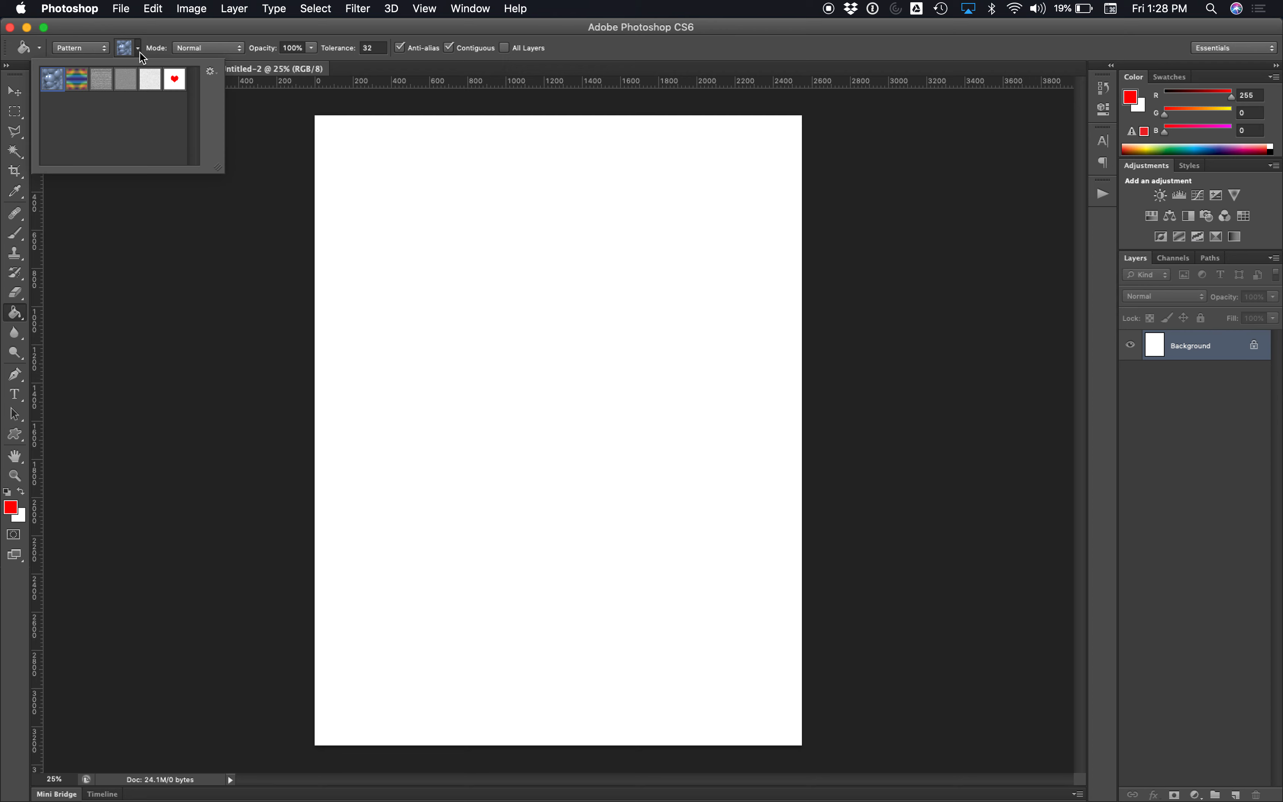
pyautogui.click(177, 81)
pyautogui.click(489, 213)
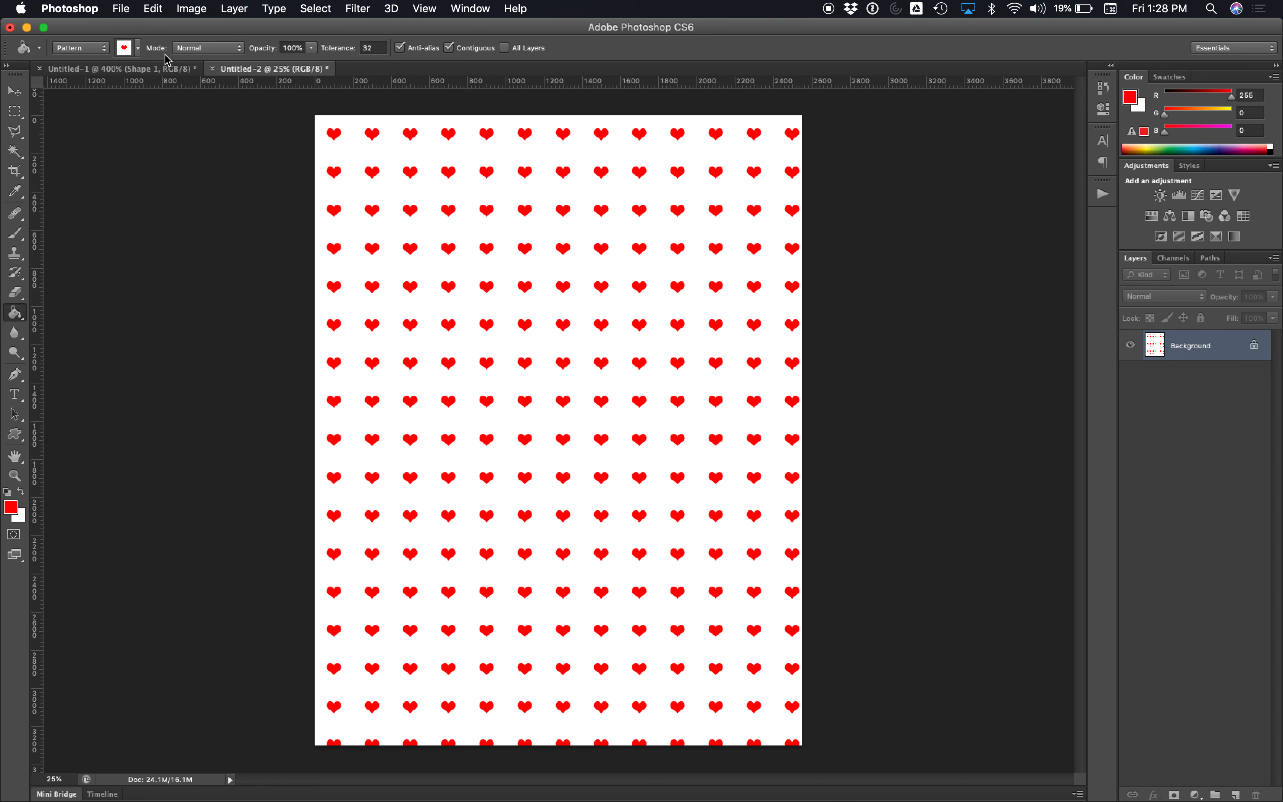
# Step: Return to the heart tile document and activate the Custom Shape tool with the heart shape
pyautogui.click(157, 72)
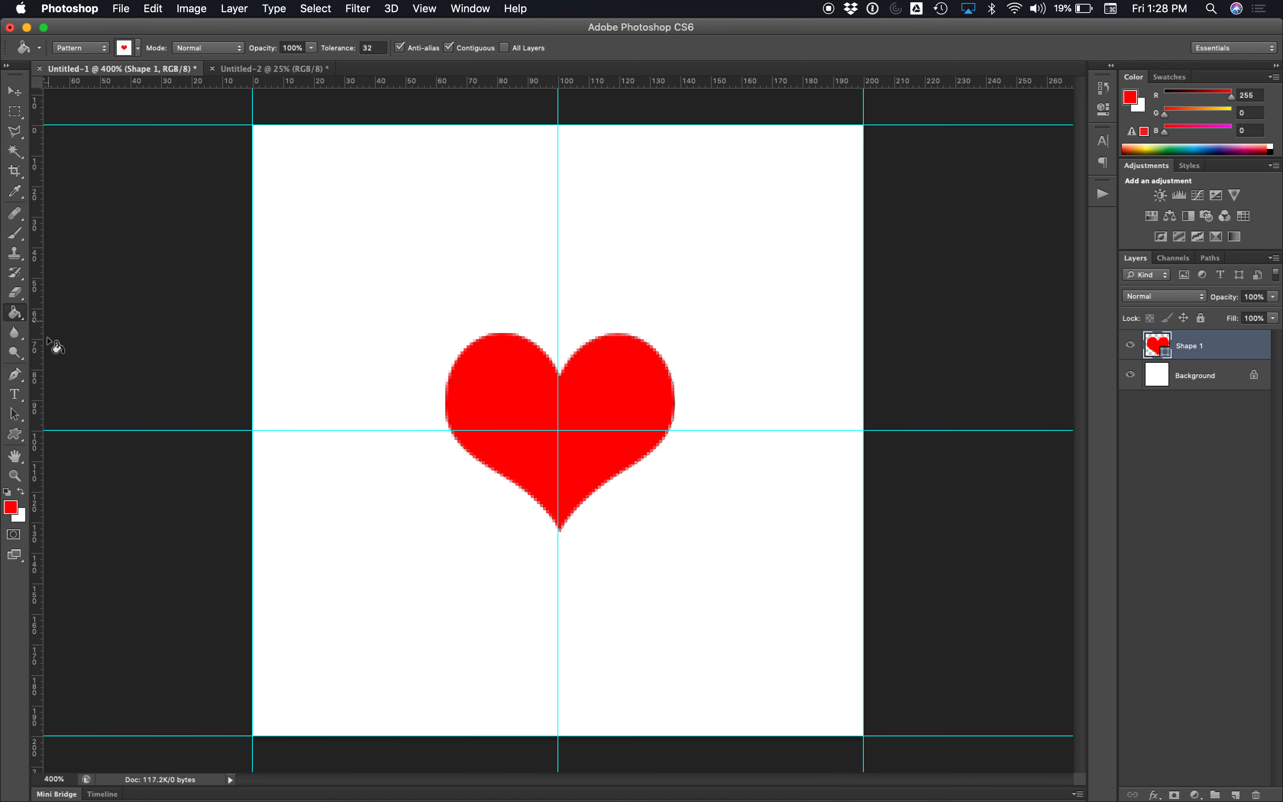
pyautogui.click(20, 434)
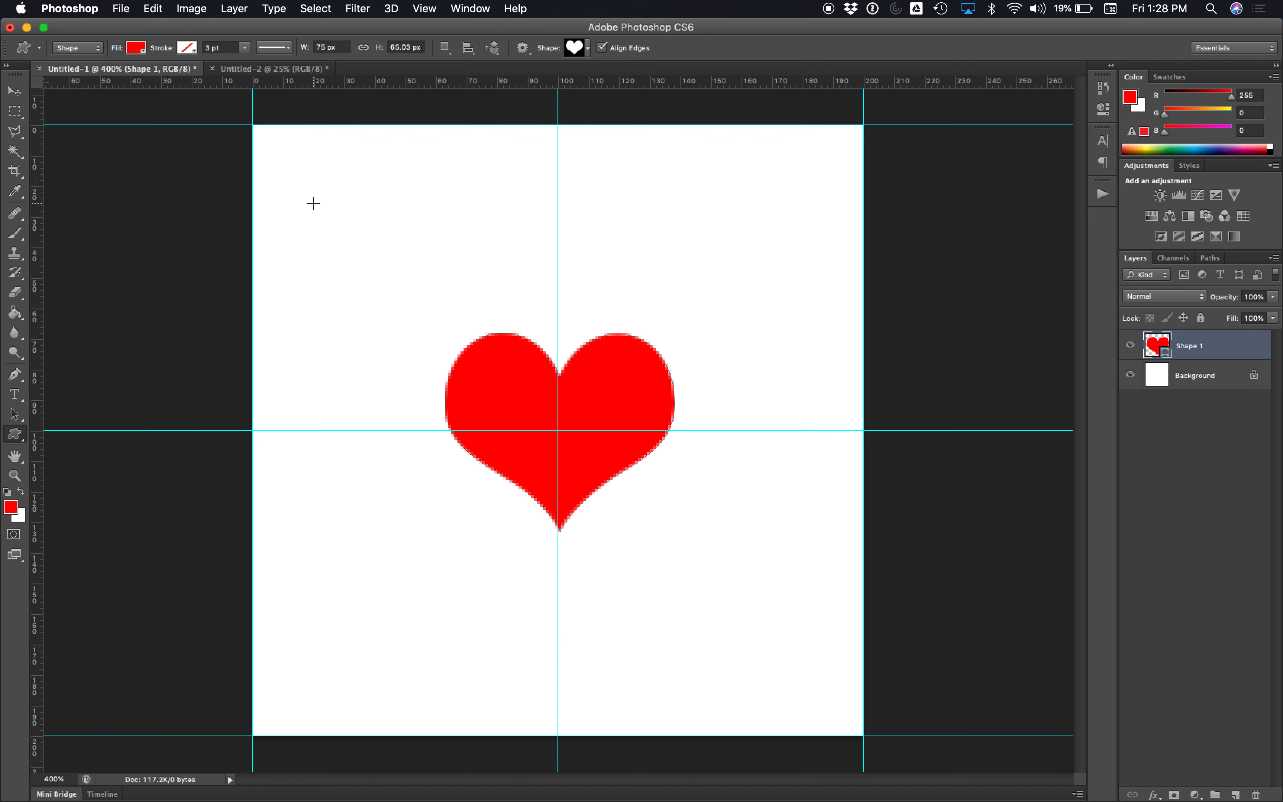
# Step: Try adding a small heart near the tile's upper-left corner with a cyan fill, and undo the recolouring
pyautogui.moveTo(300, 182); pyautogui.dragTo(333, 212)
pyautogui.click(135, 48)
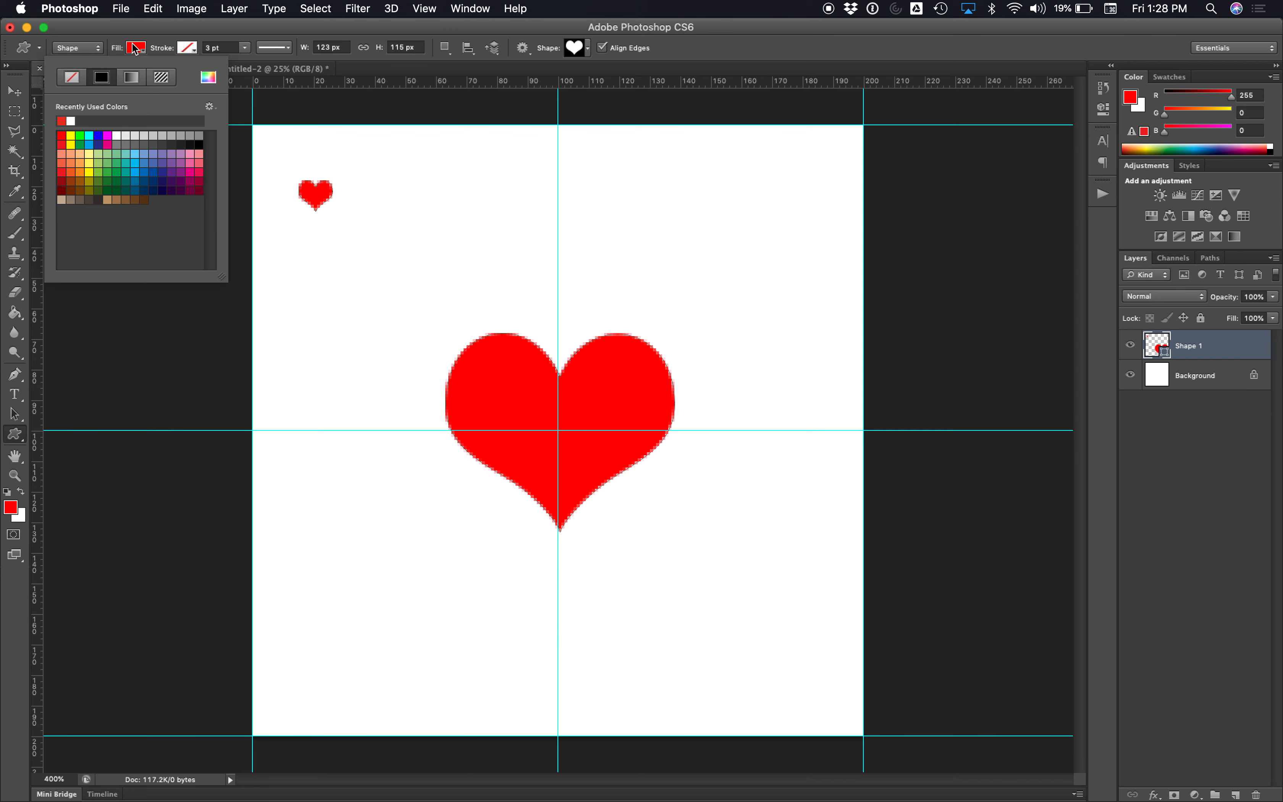
pyautogui.click(89, 135)
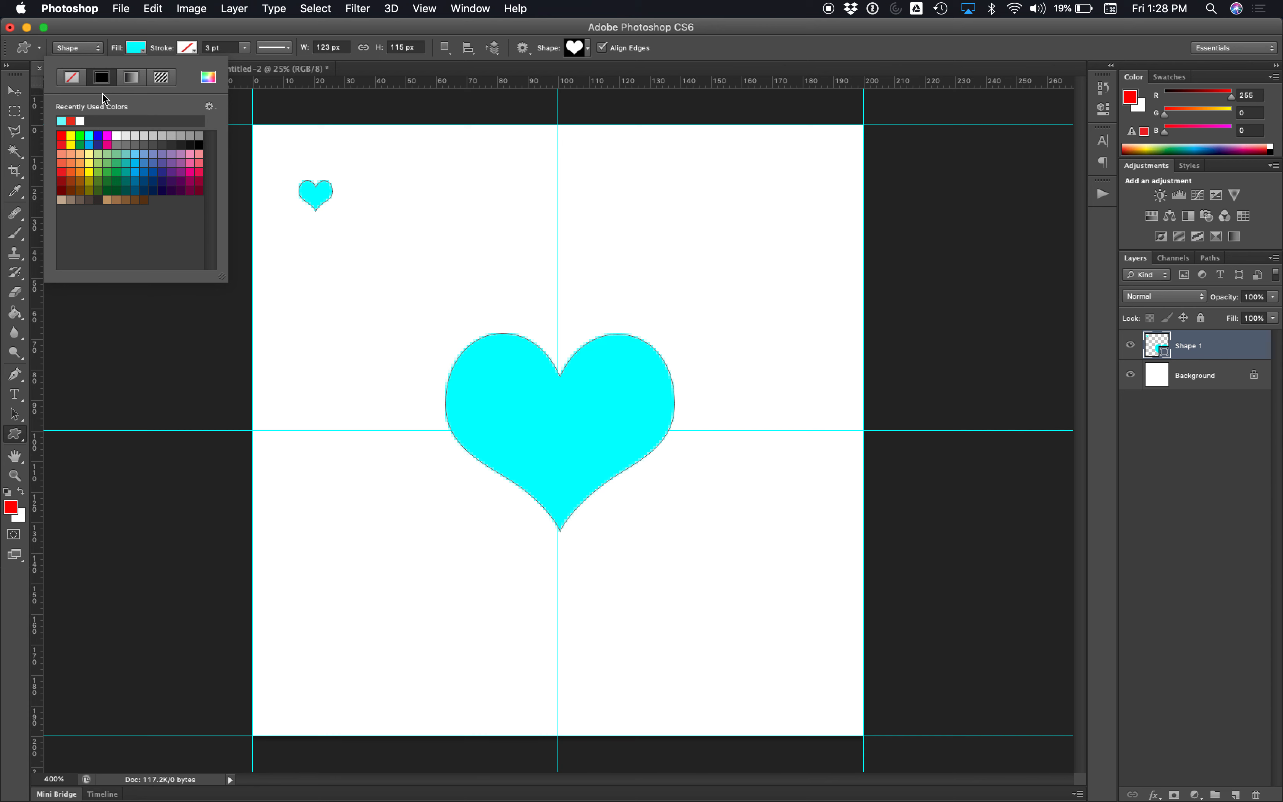
pyautogui.click(146, 49)
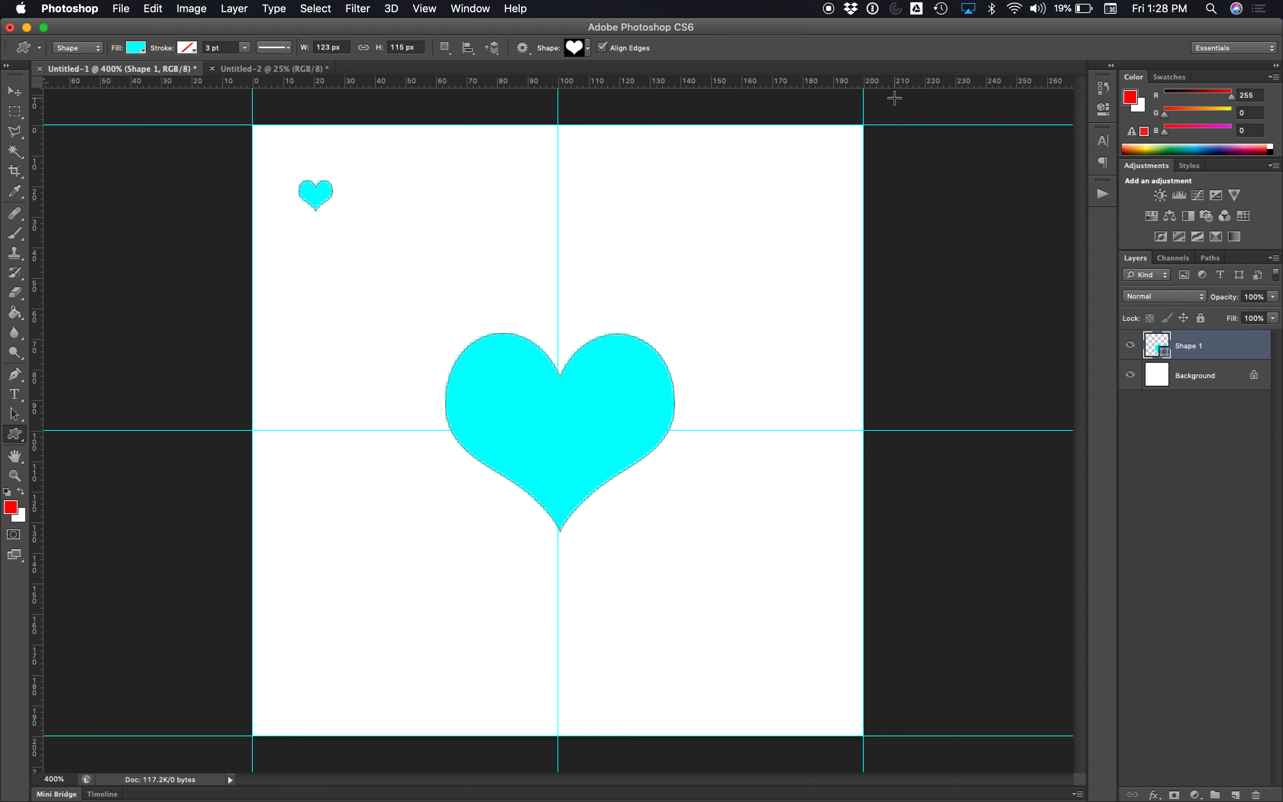
pyautogui.hotkey('alt', 'BackSpace')
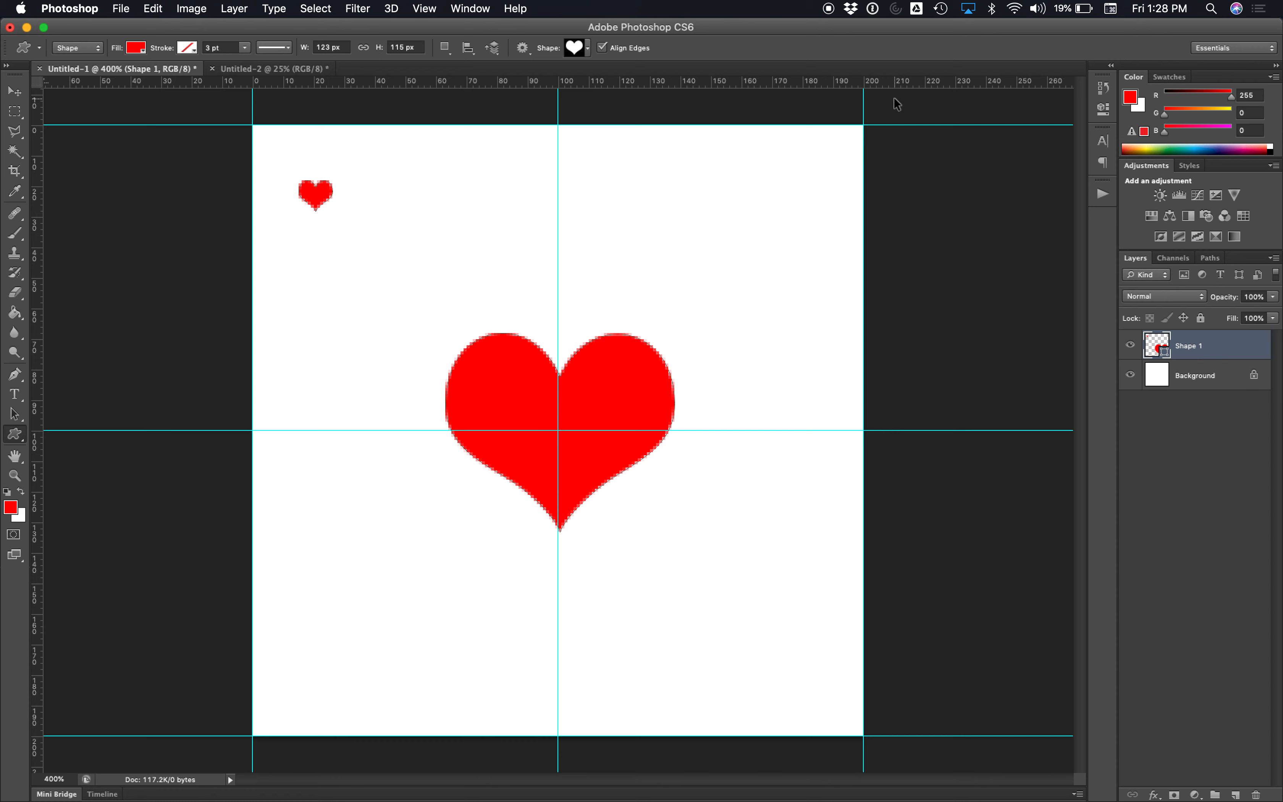
# Step: Step back through the tile's history to the state right after the large heart was moved
pyautogui.click(1102, 88)
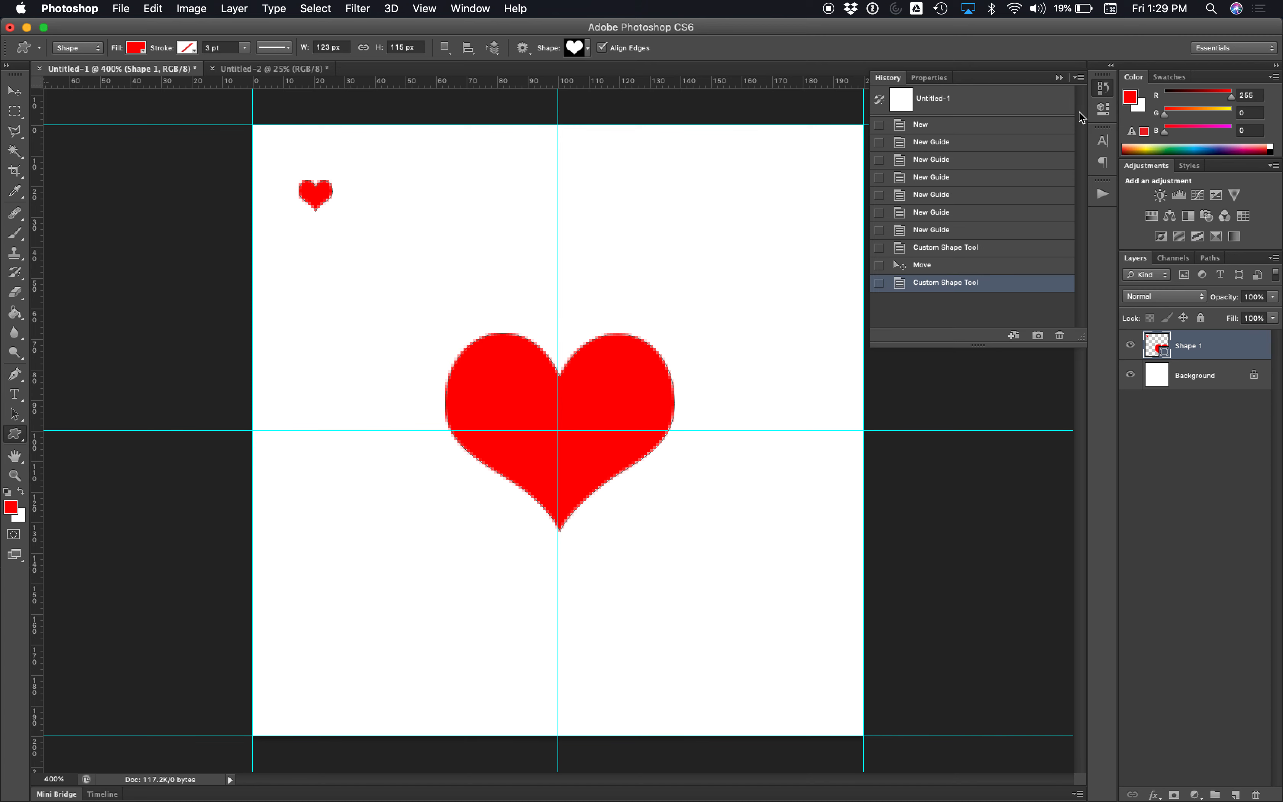
pyautogui.click(943, 248)
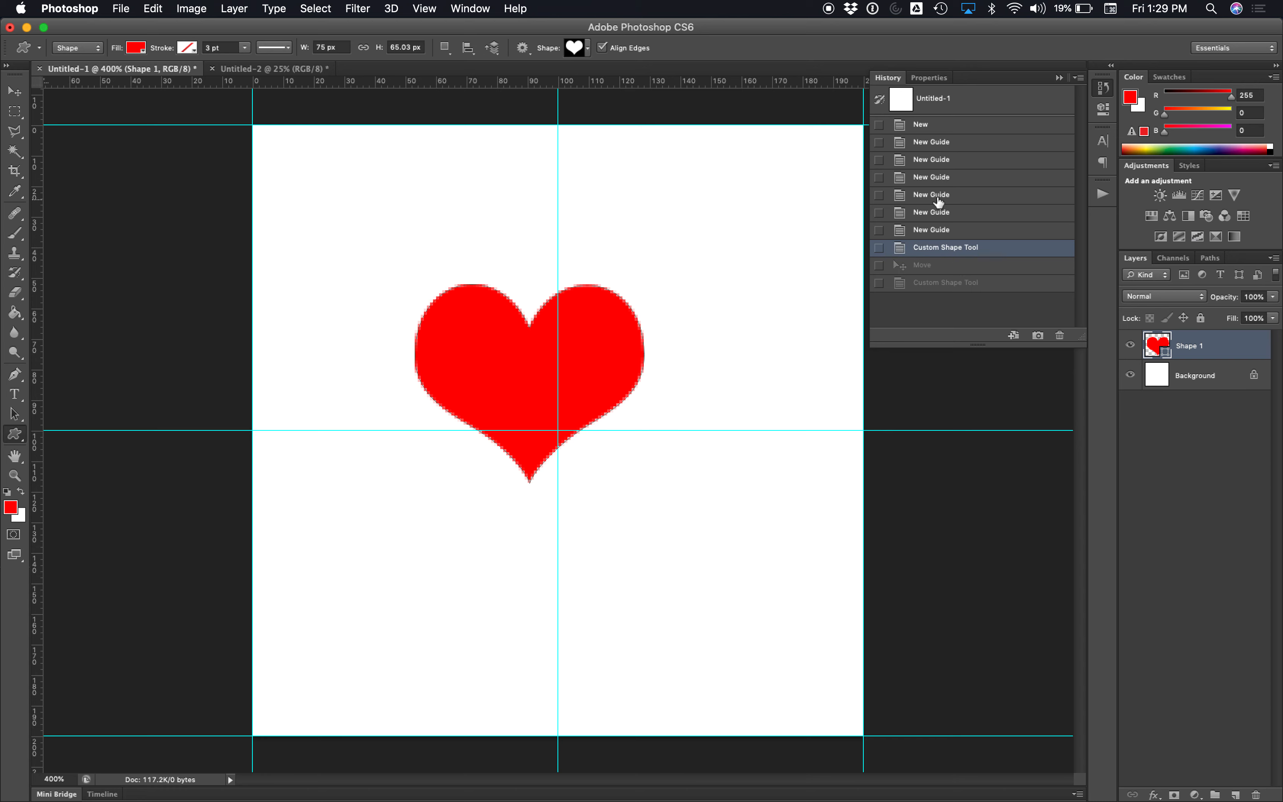
pyautogui.click(934, 194)
pyautogui.click(934, 160)
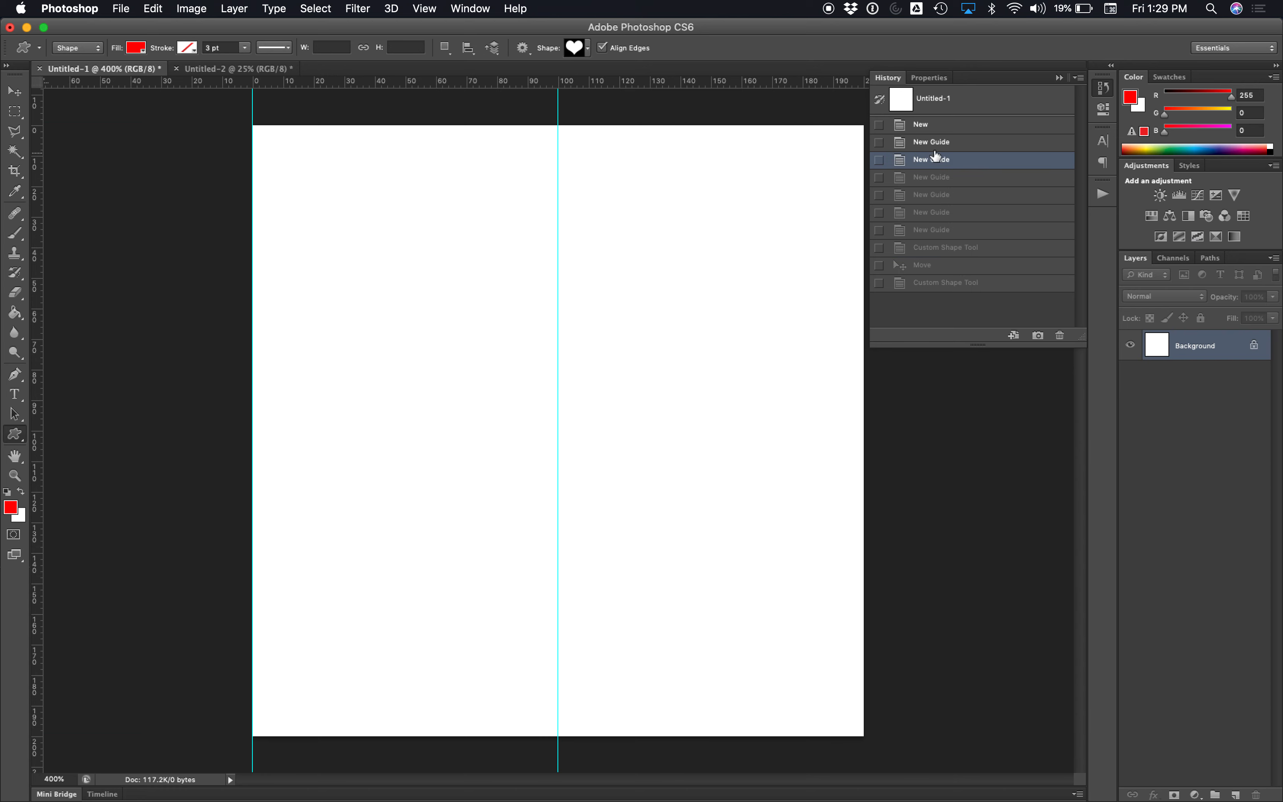
pyautogui.click(949, 284)
pyautogui.click(947, 265)
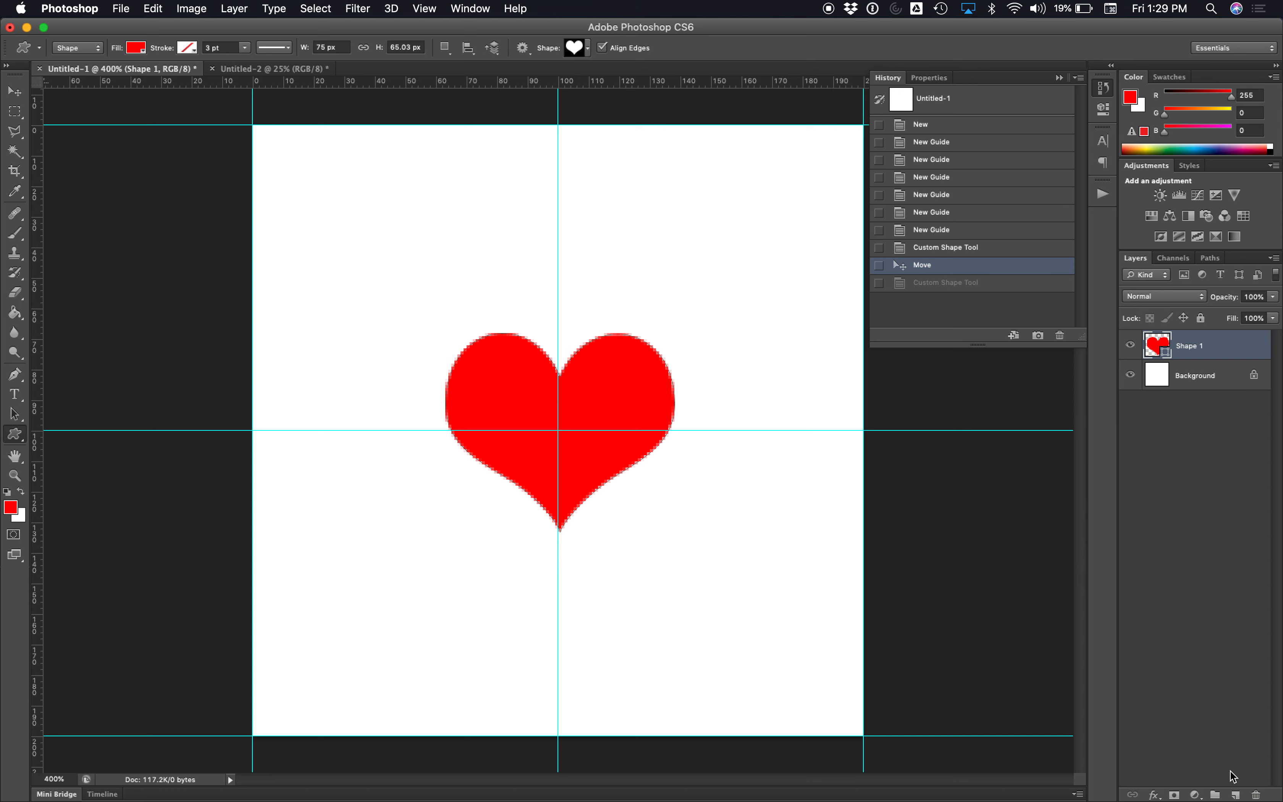
# Step: Draw a small cyan heart about 15 by 13 px on a new layer and centre it on the tile's upper-left corner
pyautogui.click(1234, 794)
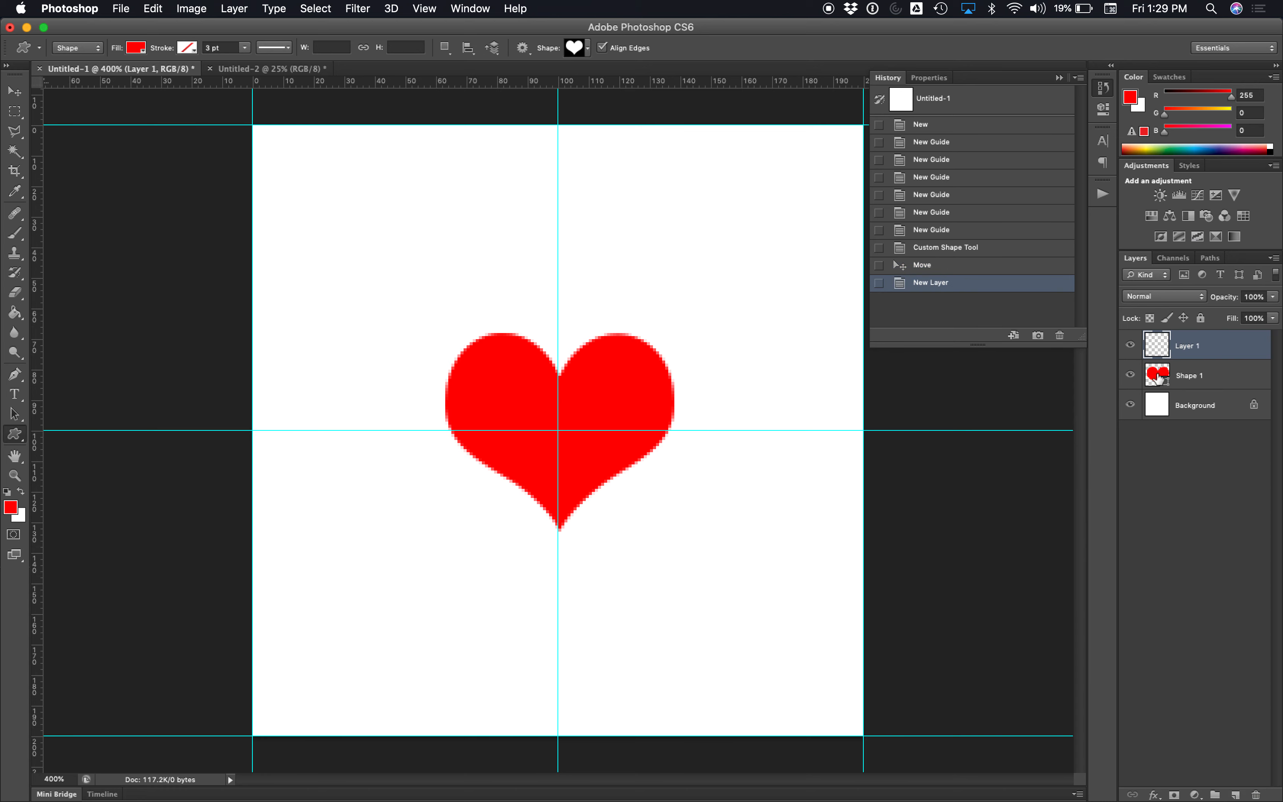
pyautogui.click(136, 48)
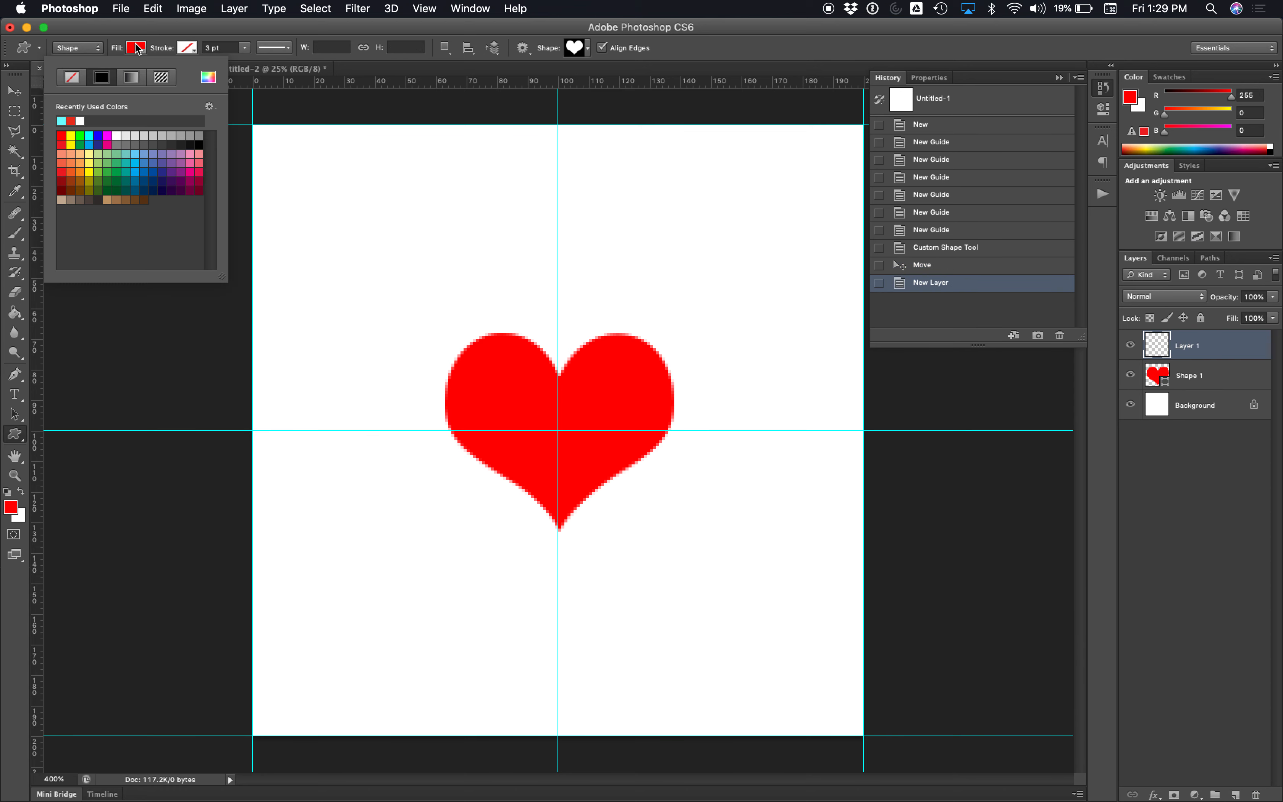
pyautogui.click(89, 135)
pyautogui.moveTo(309, 165); pyautogui.dragTo(353, 201)
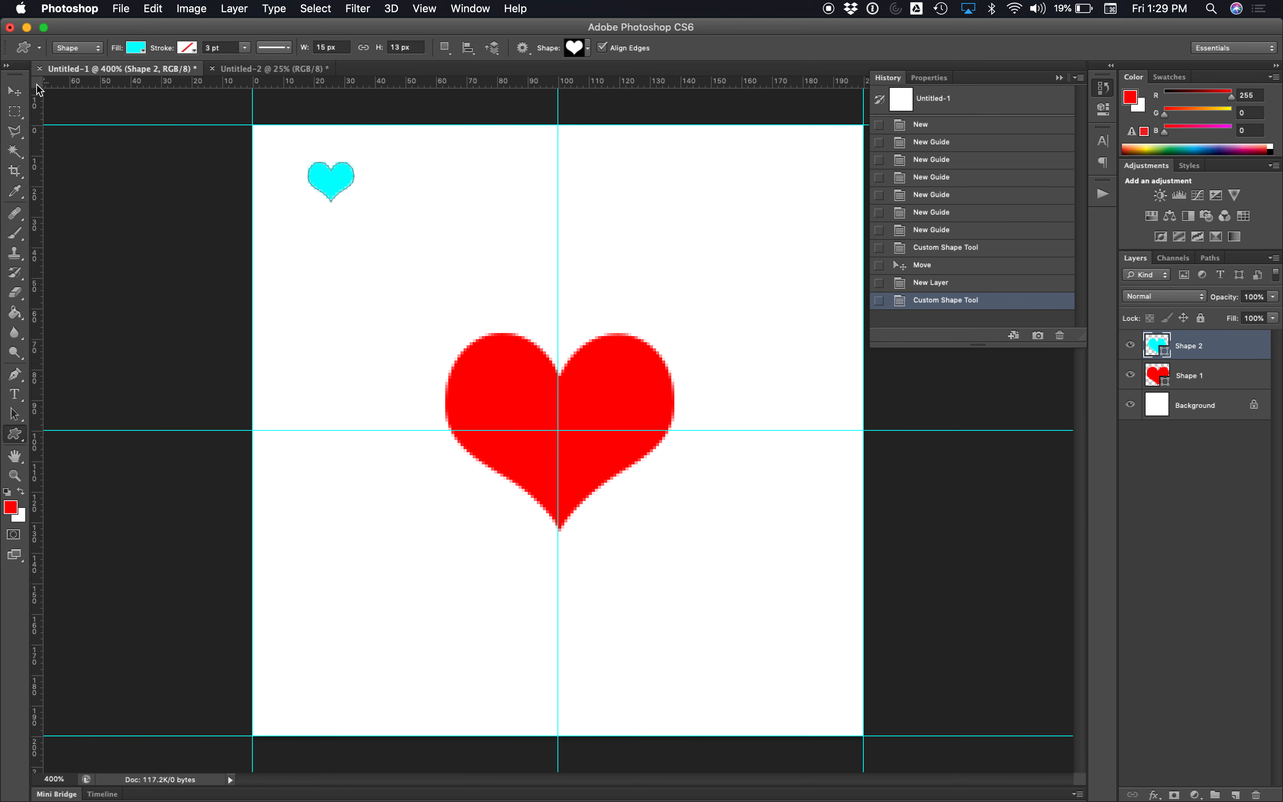
pyautogui.press('v')
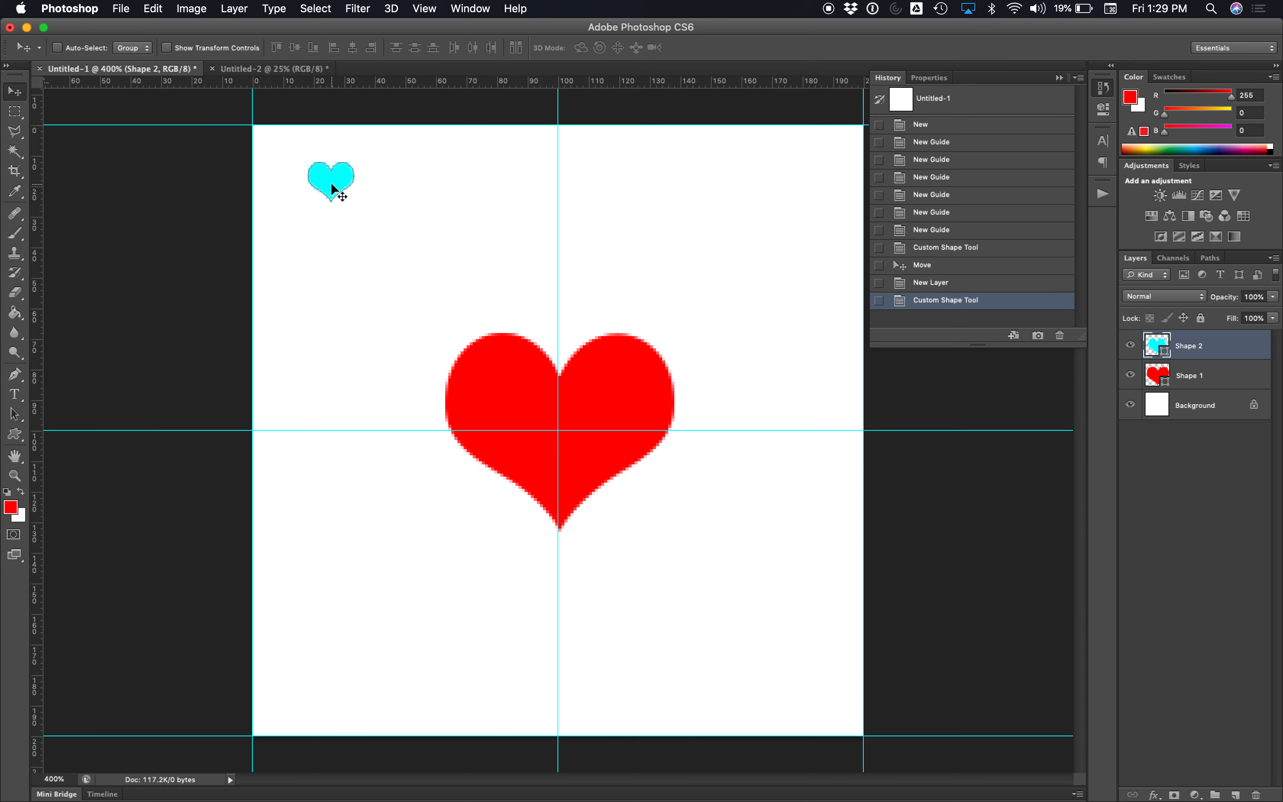
pyautogui.moveTo(331, 184); pyautogui.dragTo(253, 129)
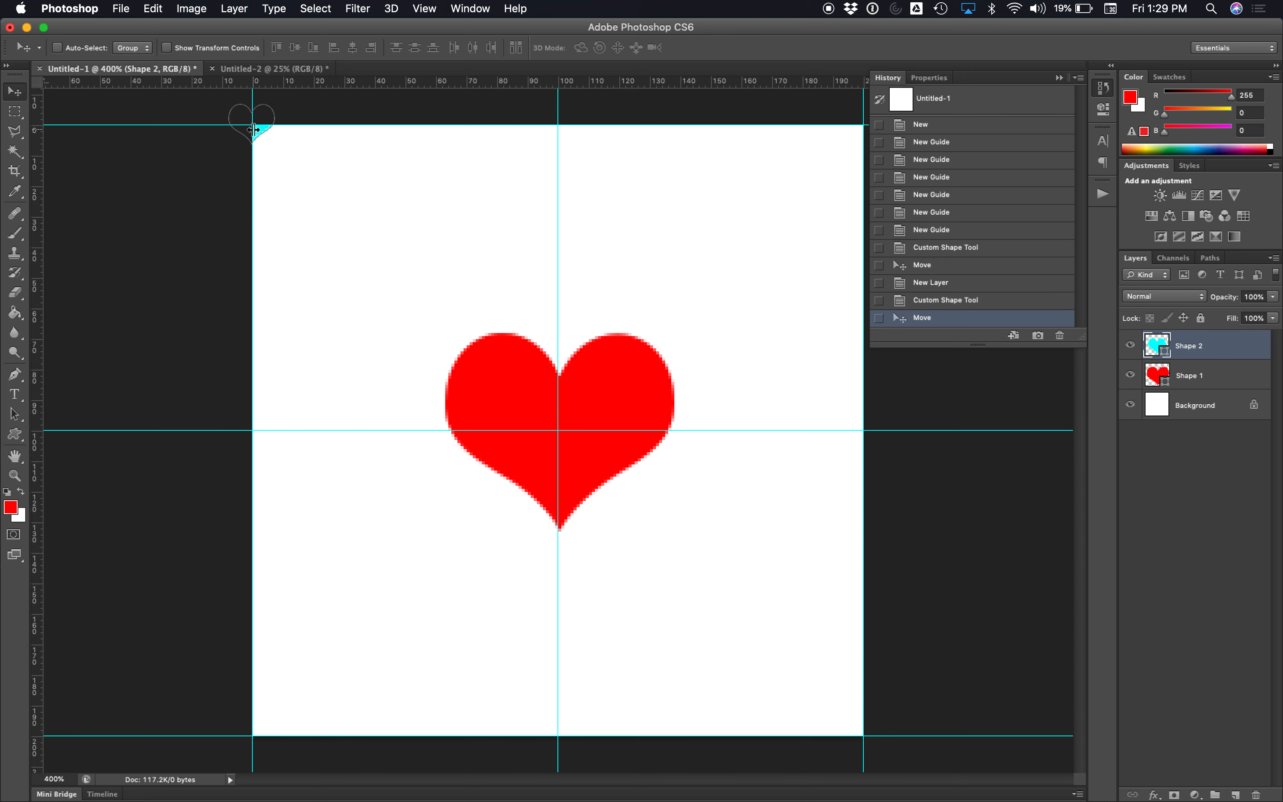
pyautogui.rightClick(1203, 346)
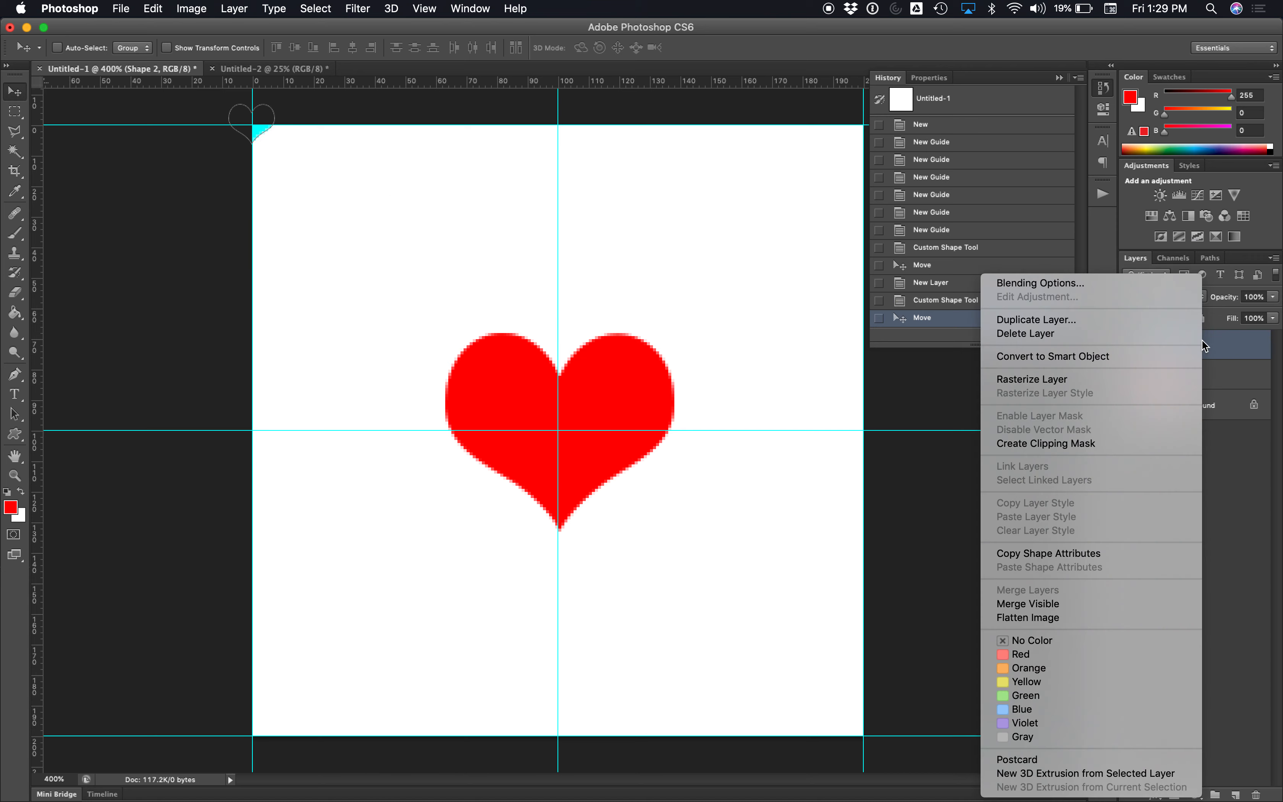
pyautogui.click(1155, 333)
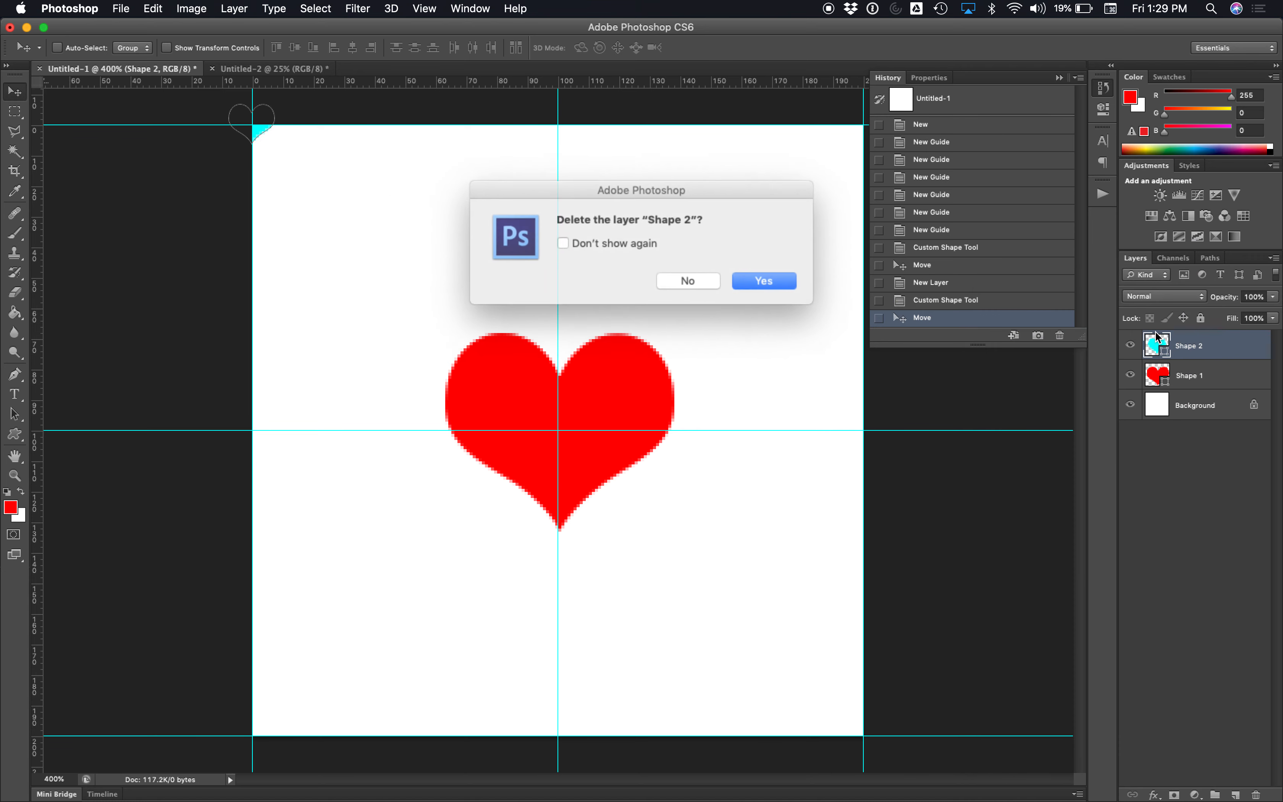
pyautogui.click(688, 281)
# Step: Duplicate the small cyan heart layer as "Shape 2 copy" and centre the copy on the tile's lower-right corner
pyautogui.rightClick(1229, 353)
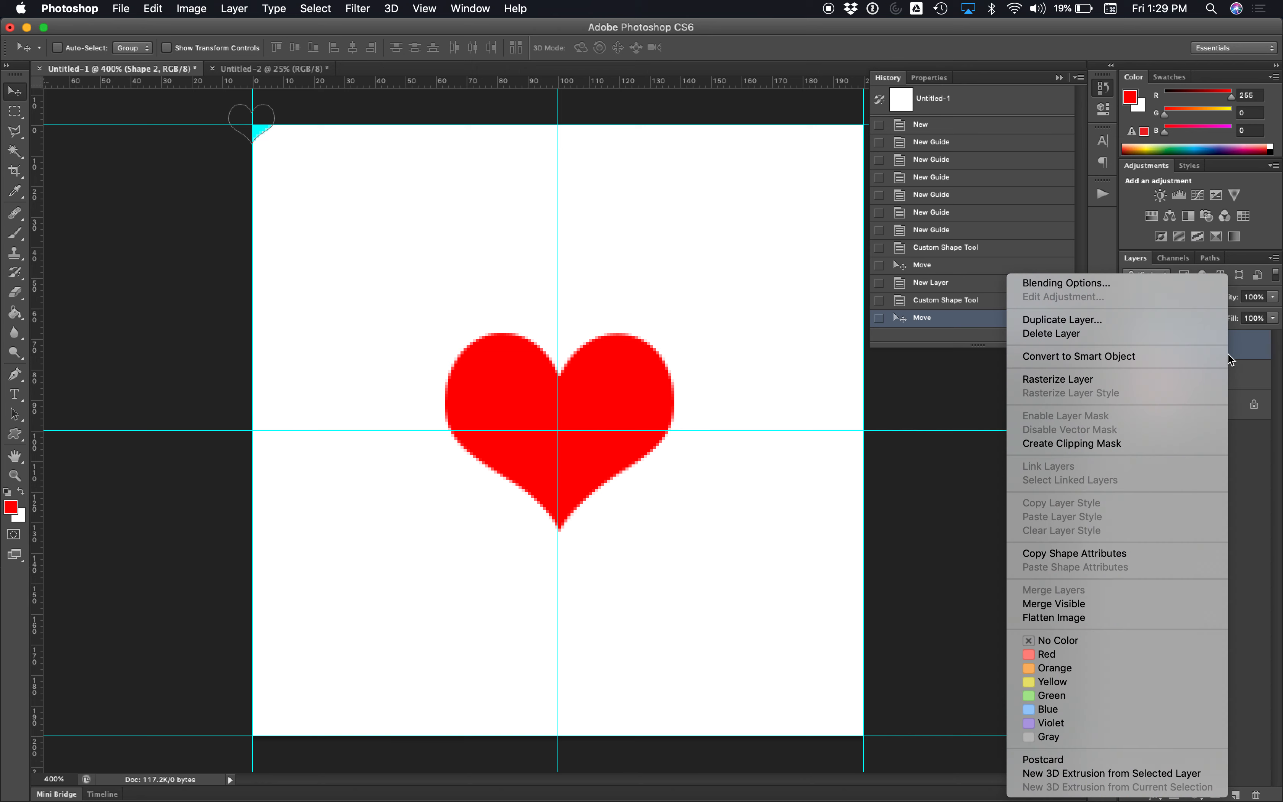
pyautogui.click(1172, 325)
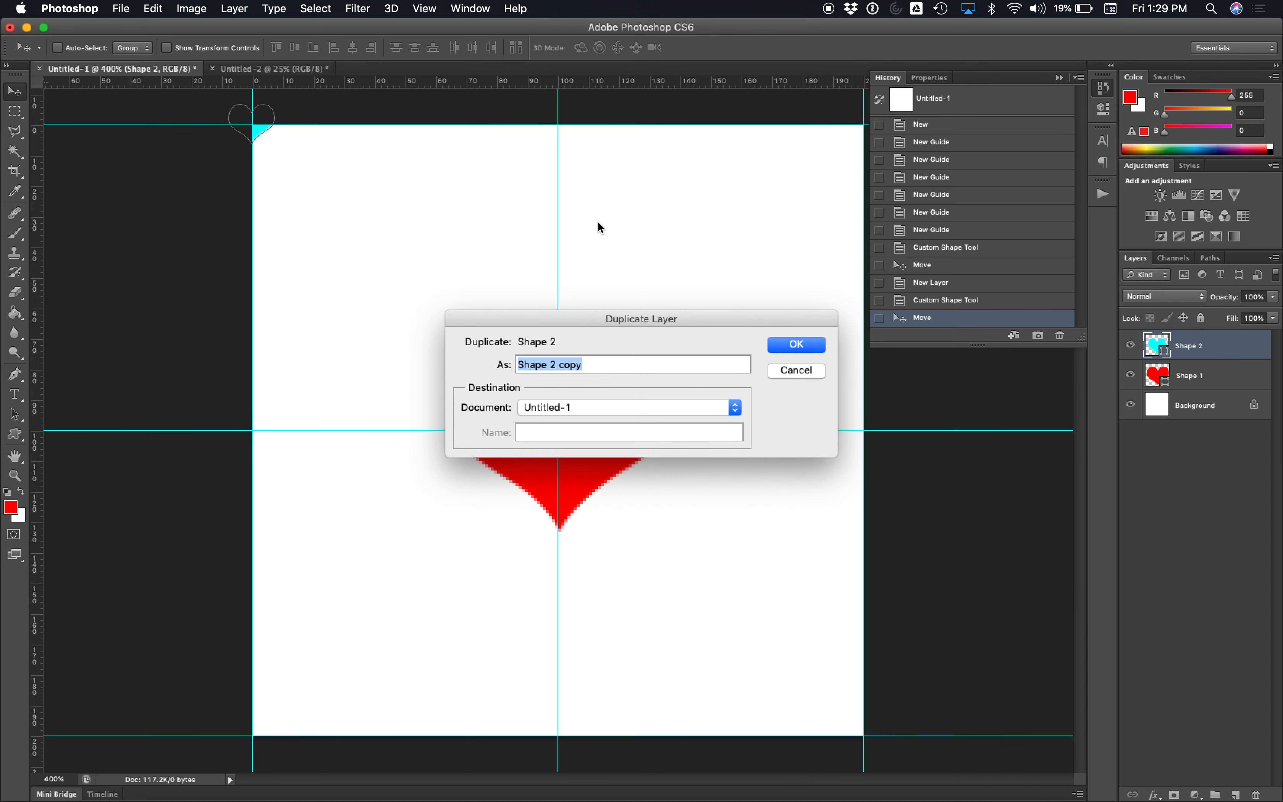
pyautogui.click(796, 346)
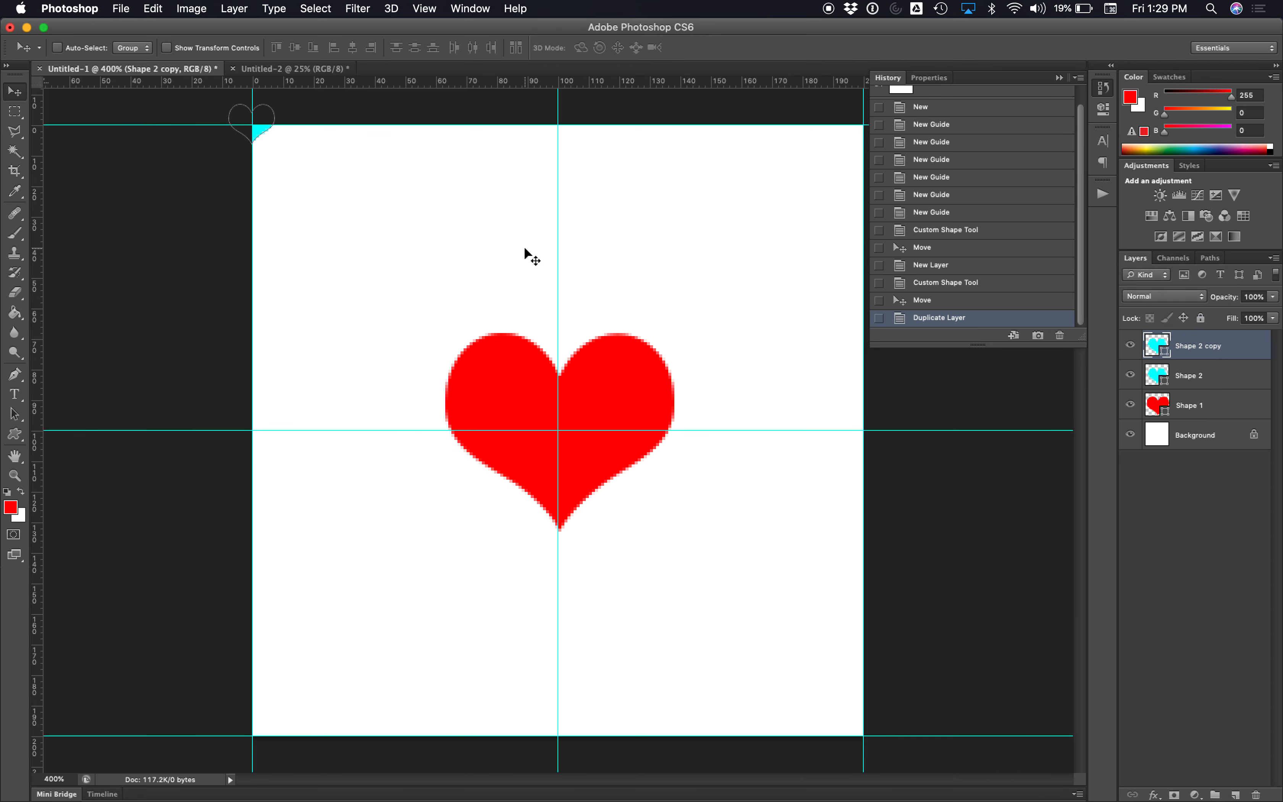
pyautogui.moveTo(385, 267); pyautogui.dragTo(465, 295)
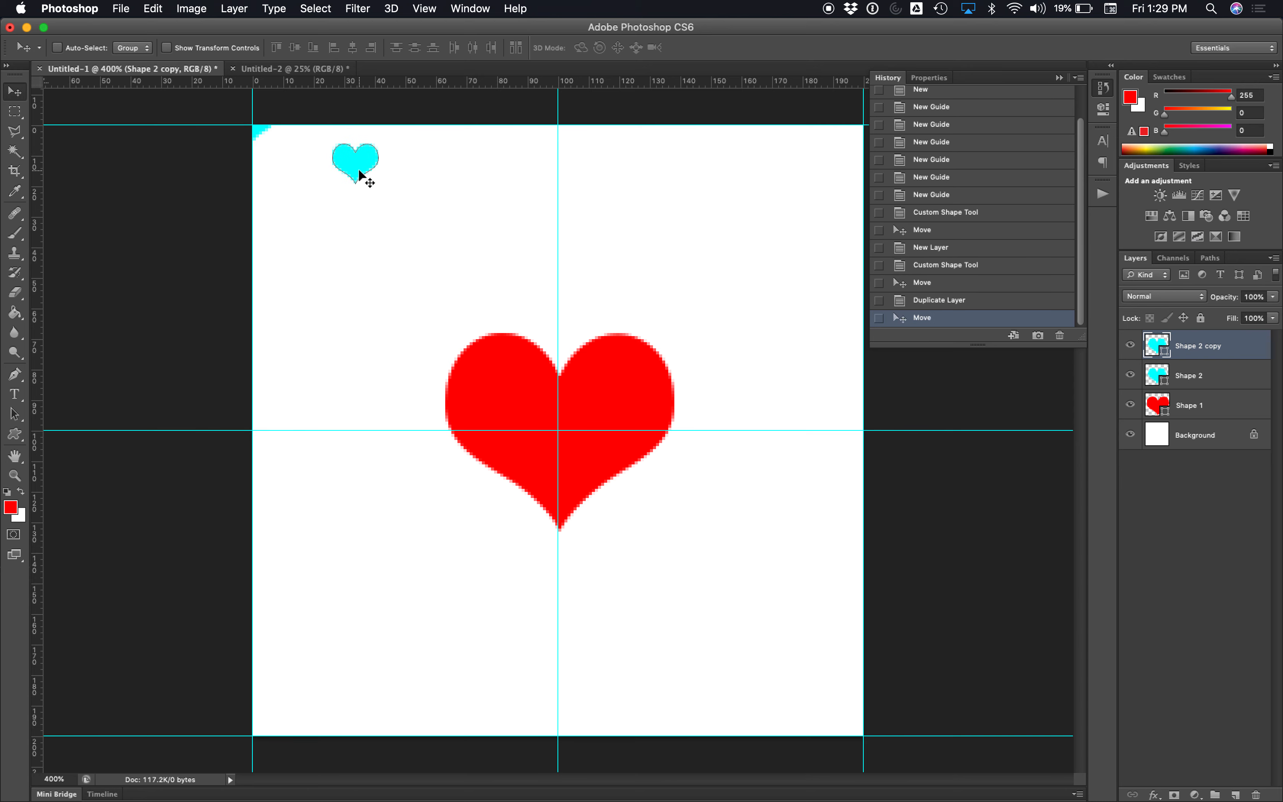
pyautogui.moveTo(360, 174); pyautogui.dragTo(870, 744)
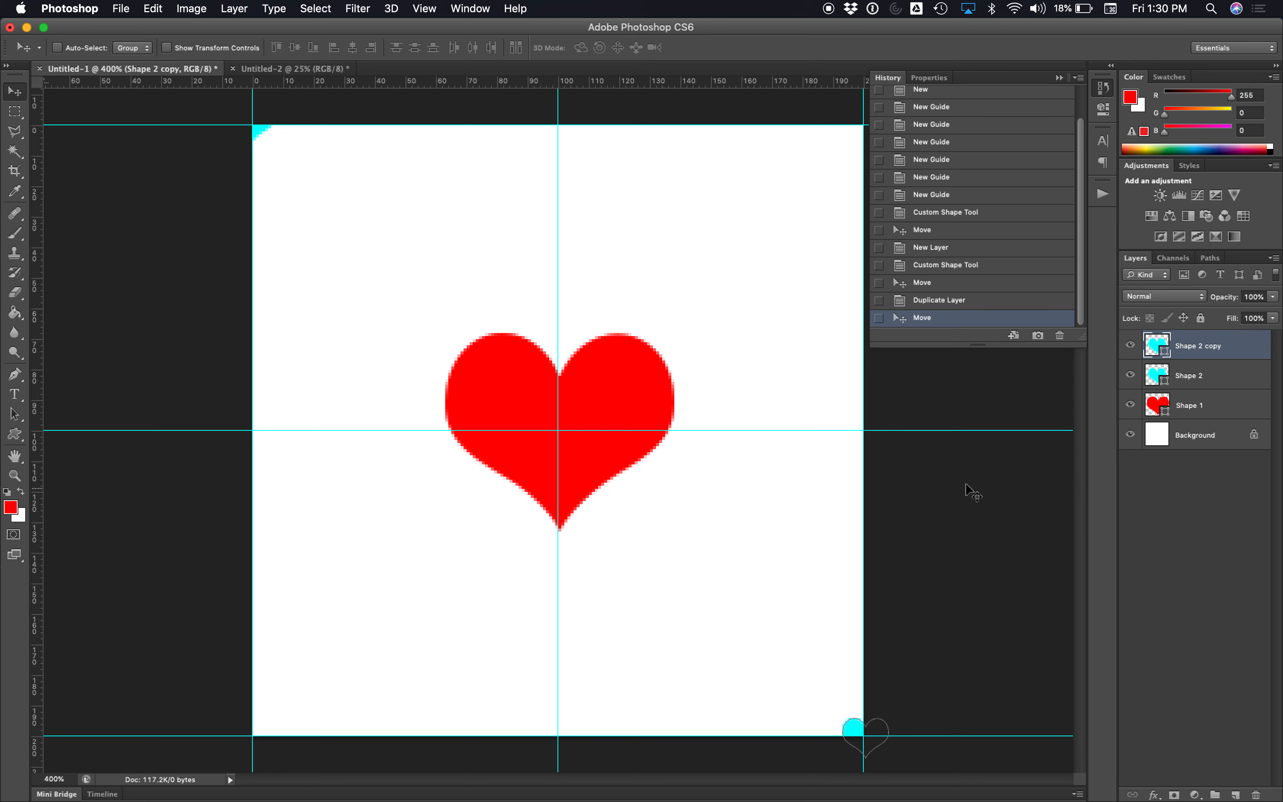
# Step: Duplicate the lower-right cyan heart's layer and centre the new copy on the tile's lower-left corner
pyautogui.rightClick(1213, 351)
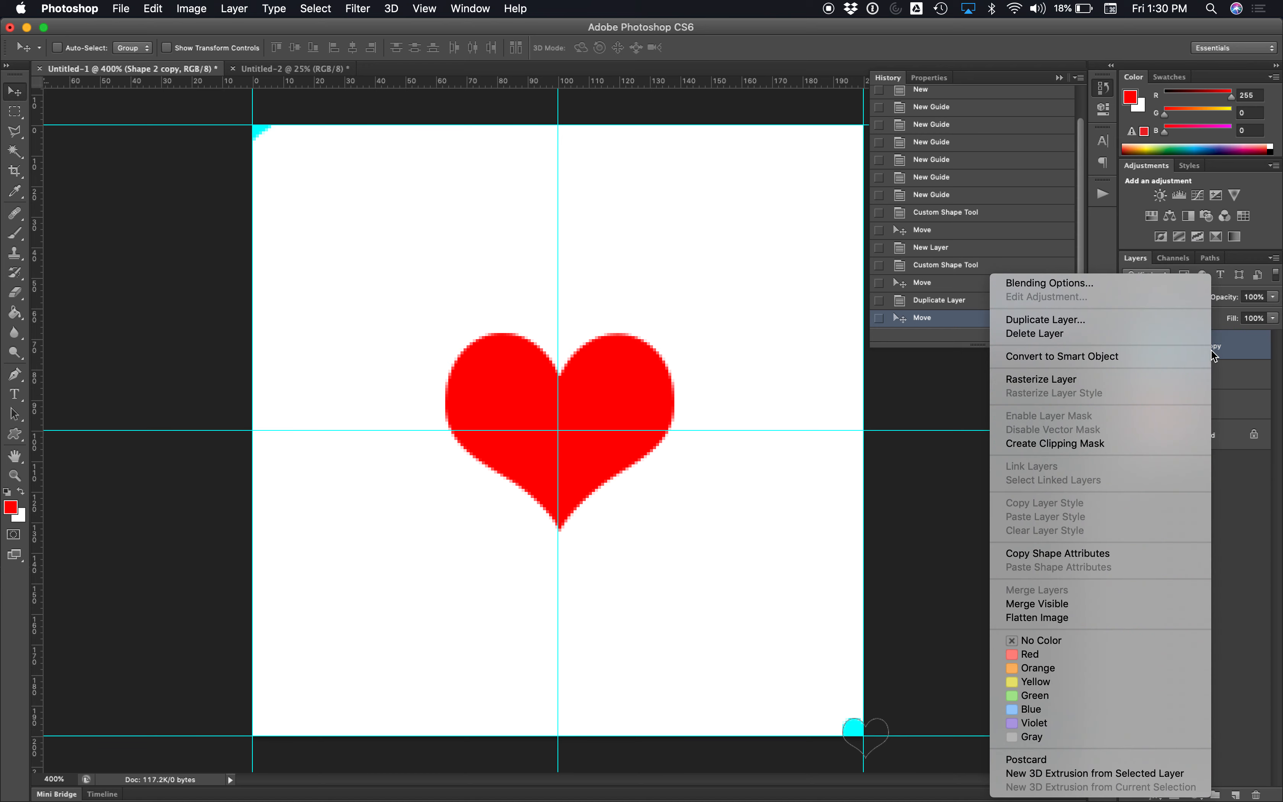
pyautogui.click(1155, 320)
pyautogui.click(796, 345)
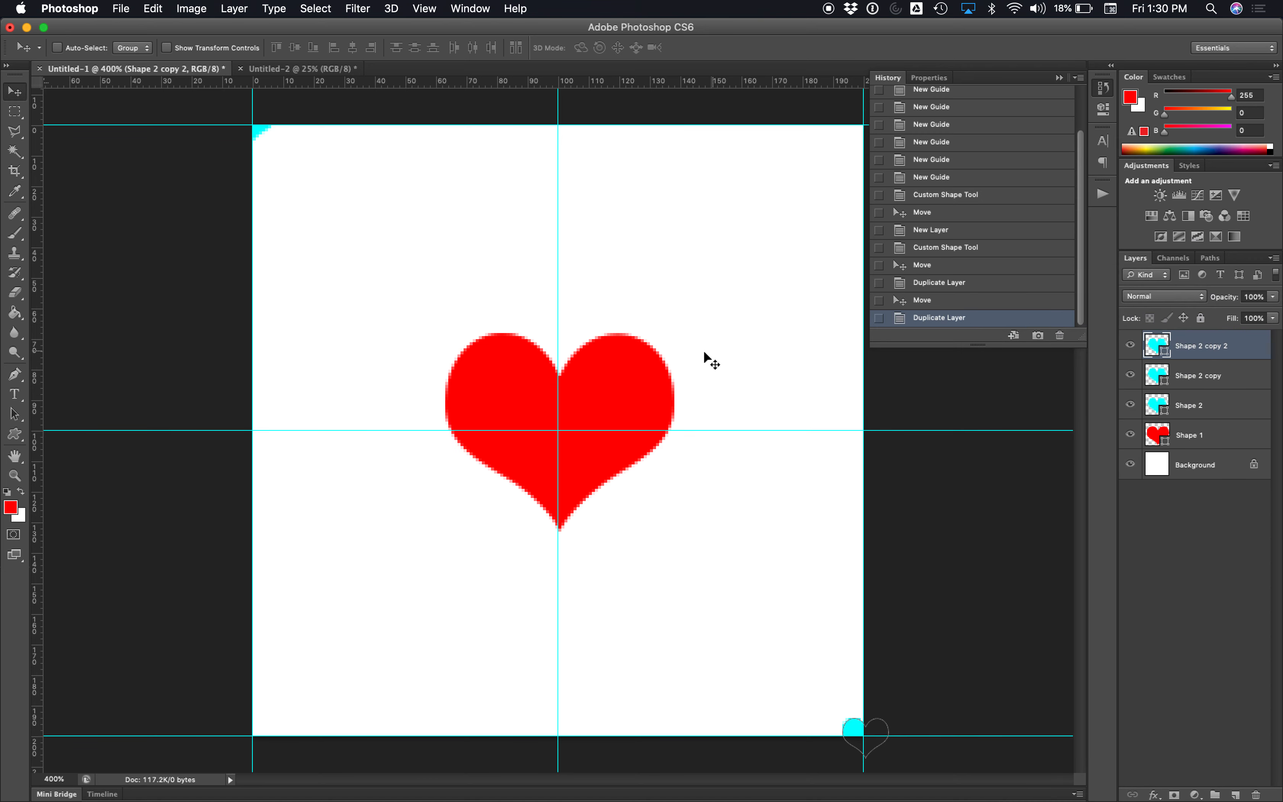
pyautogui.moveTo(700, 354); pyautogui.dragTo(659, 195)
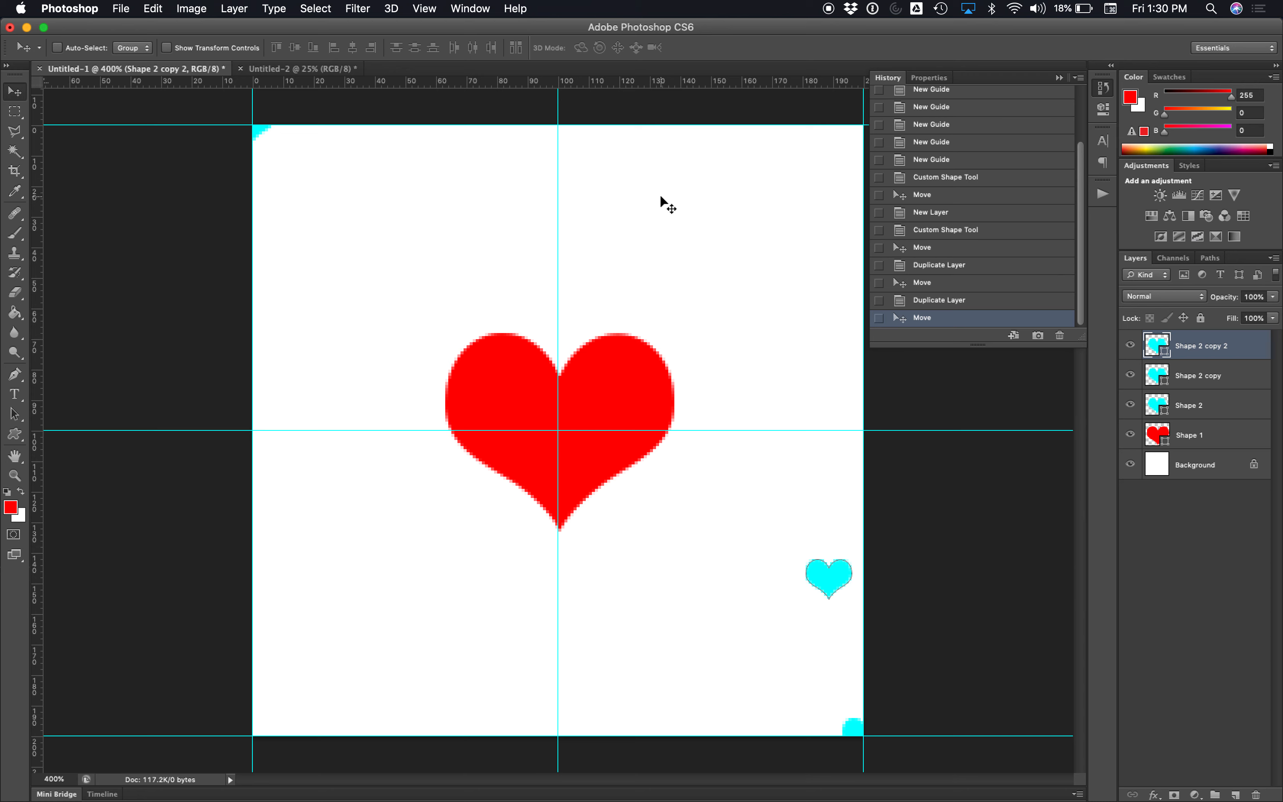
pyautogui.moveTo(812, 581); pyautogui.dragTo(239, 740)
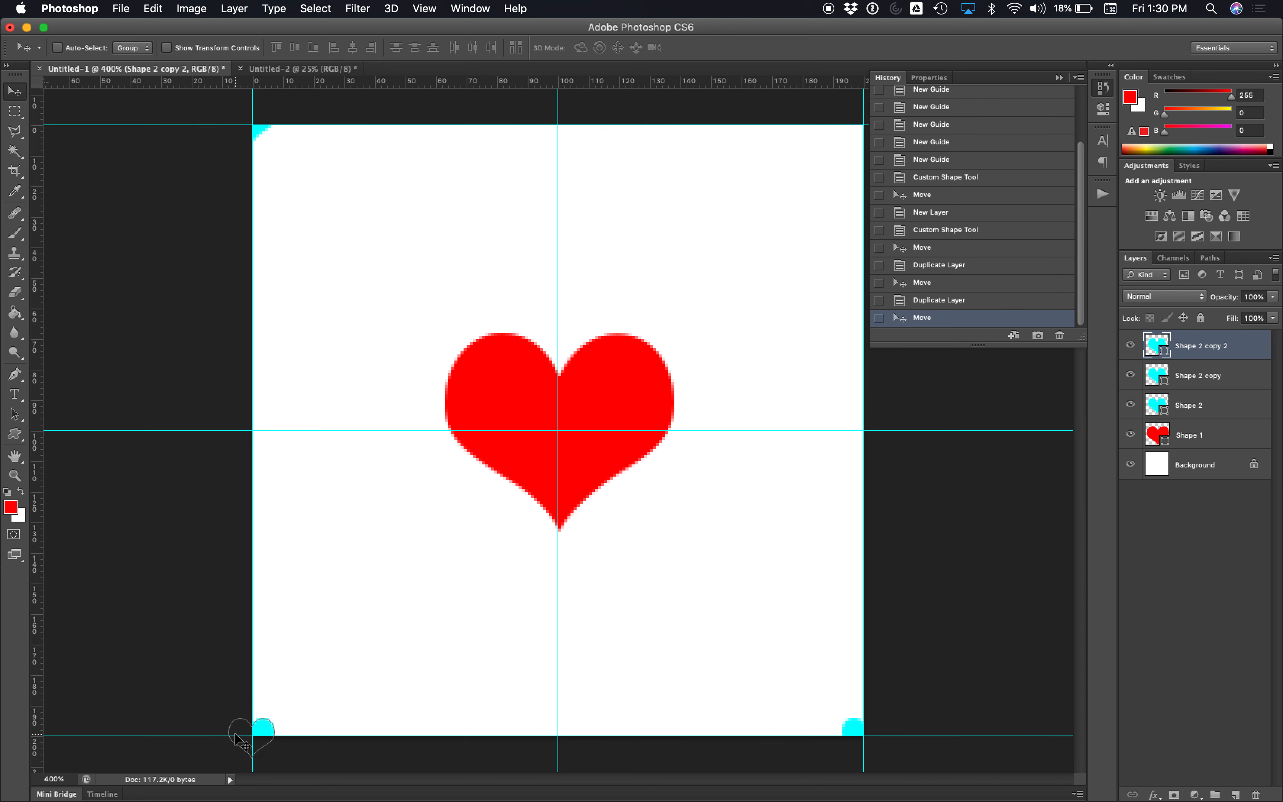
# Step: Duplicate the lower-left cyan heart's layer and centre the new copy on the tile's upper-right corner, keeping the guides in place
pyautogui.rightClick(1229, 345)
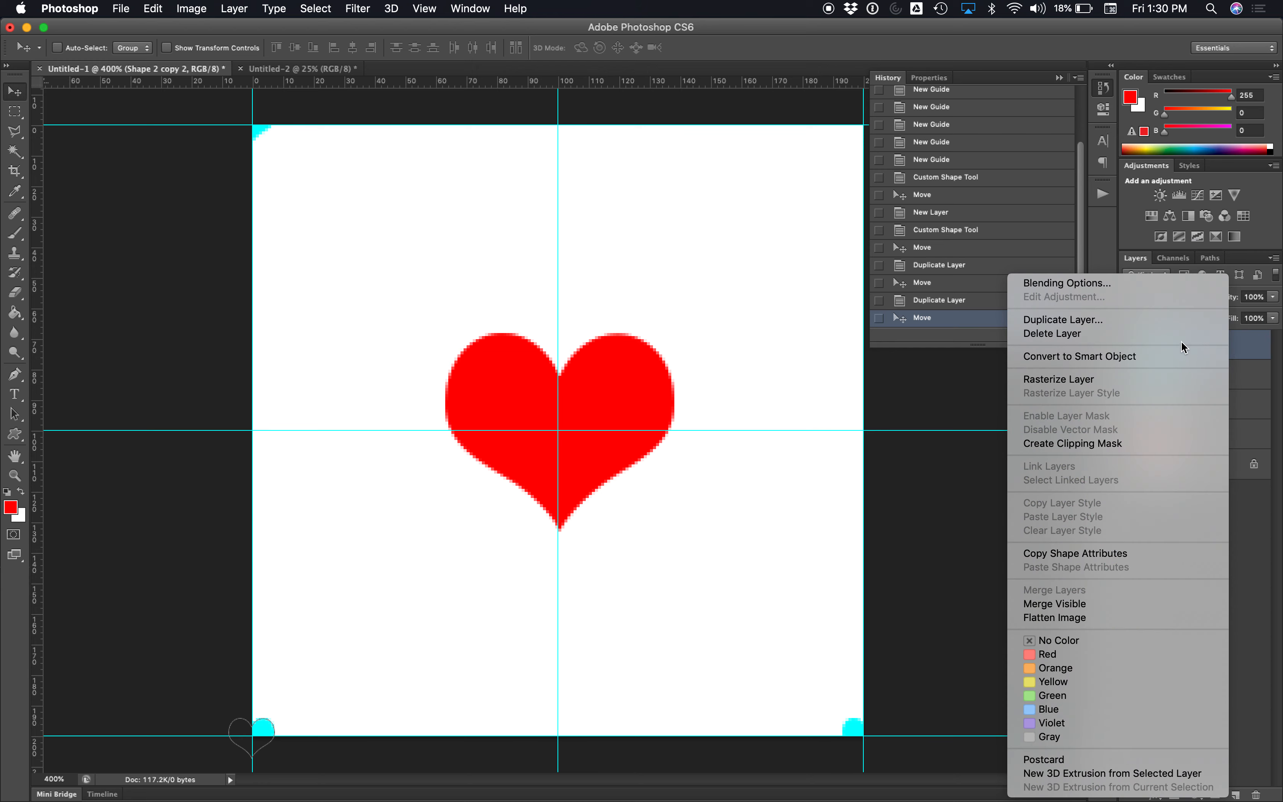
pyautogui.click(1146, 320)
pyautogui.click(782, 348)
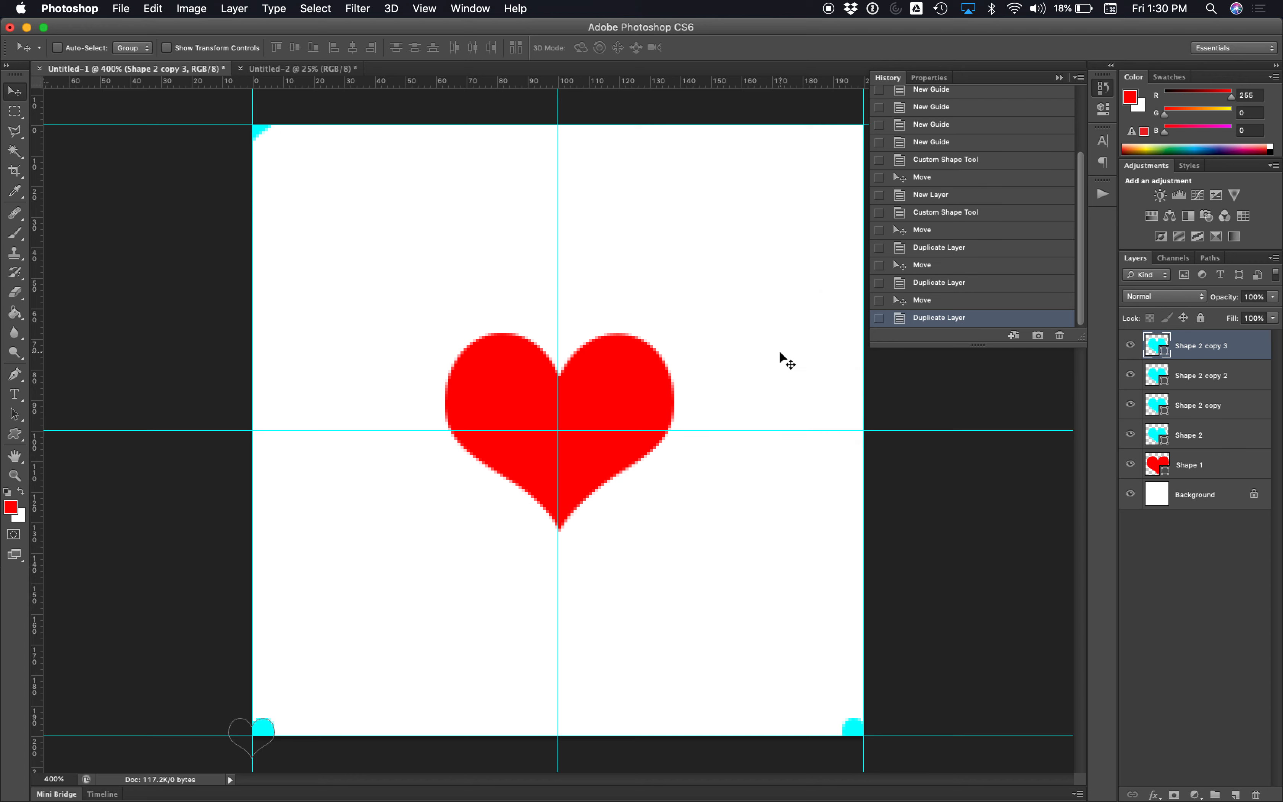
pyautogui.moveTo(254, 695); pyautogui.dragTo(710, 181)
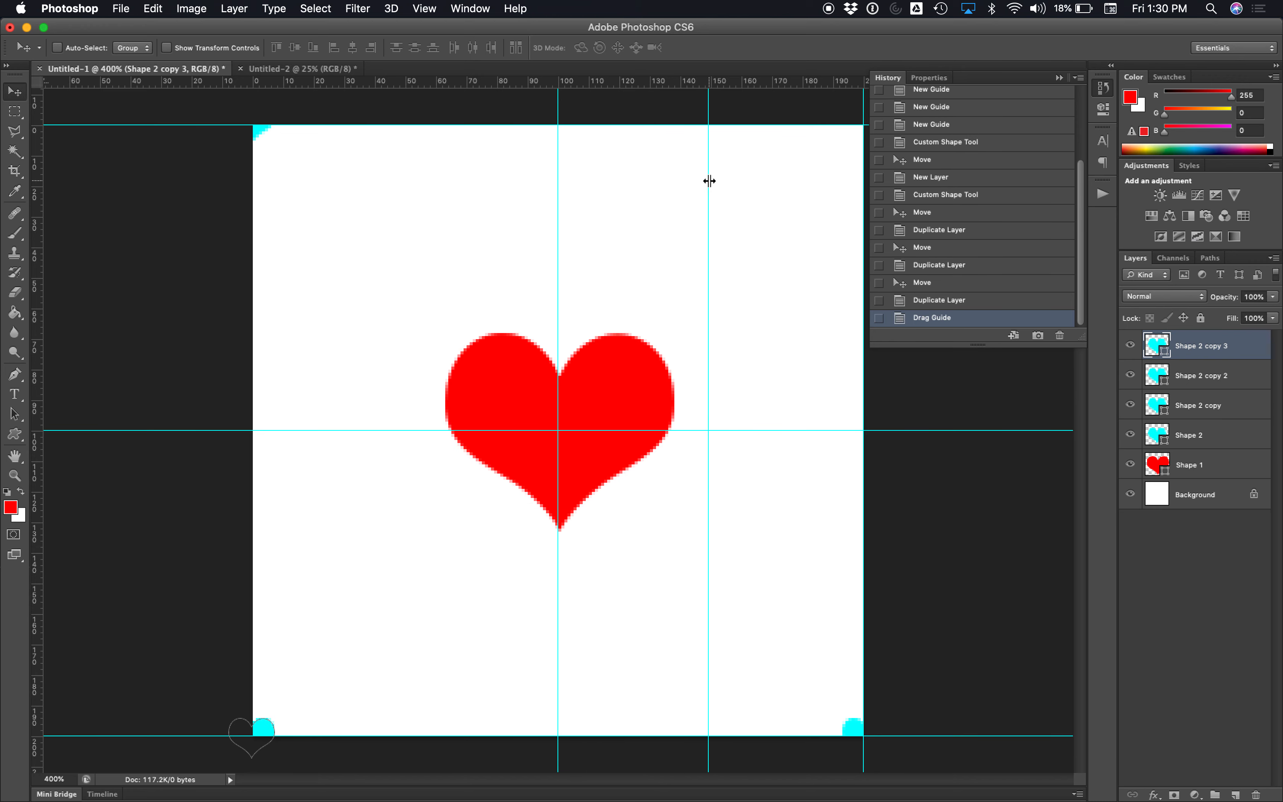
pyautogui.press('super+z')
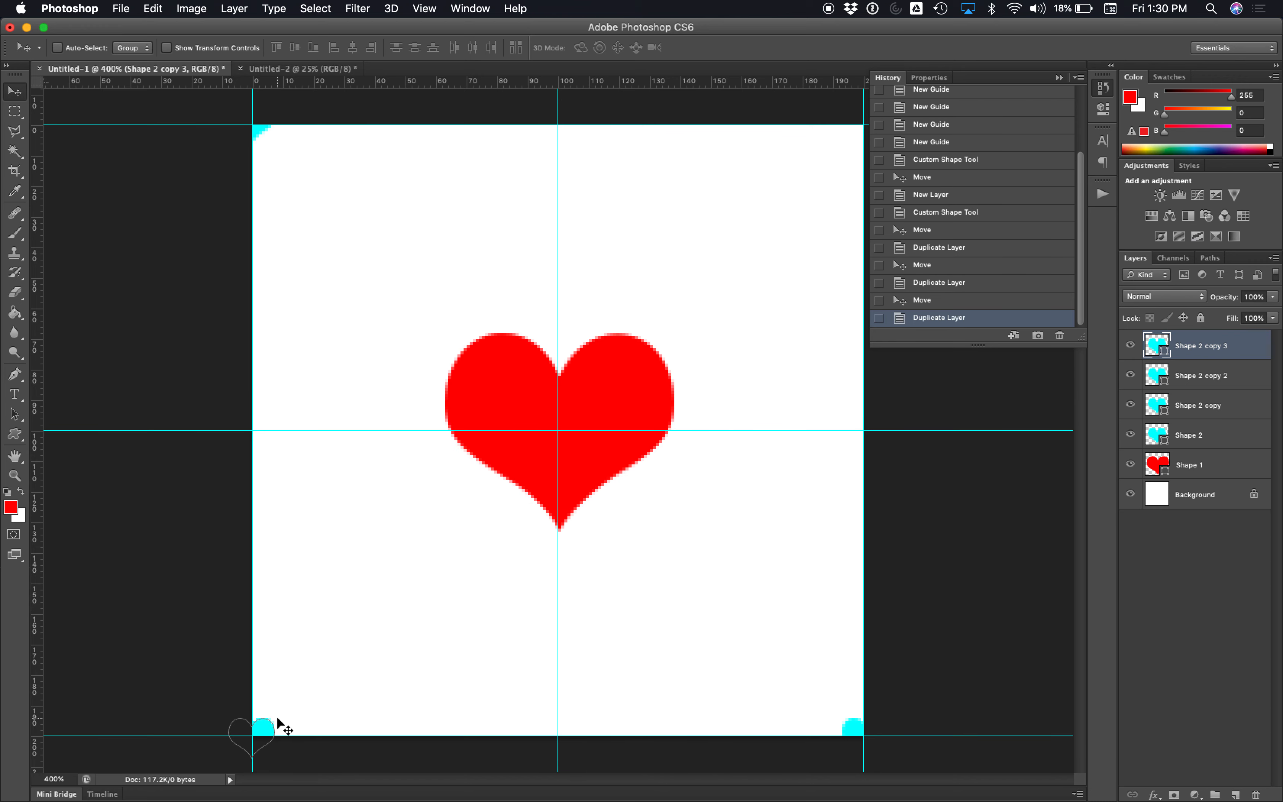
pyautogui.moveTo(277, 716); pyautogui.dragTo(829, 155)
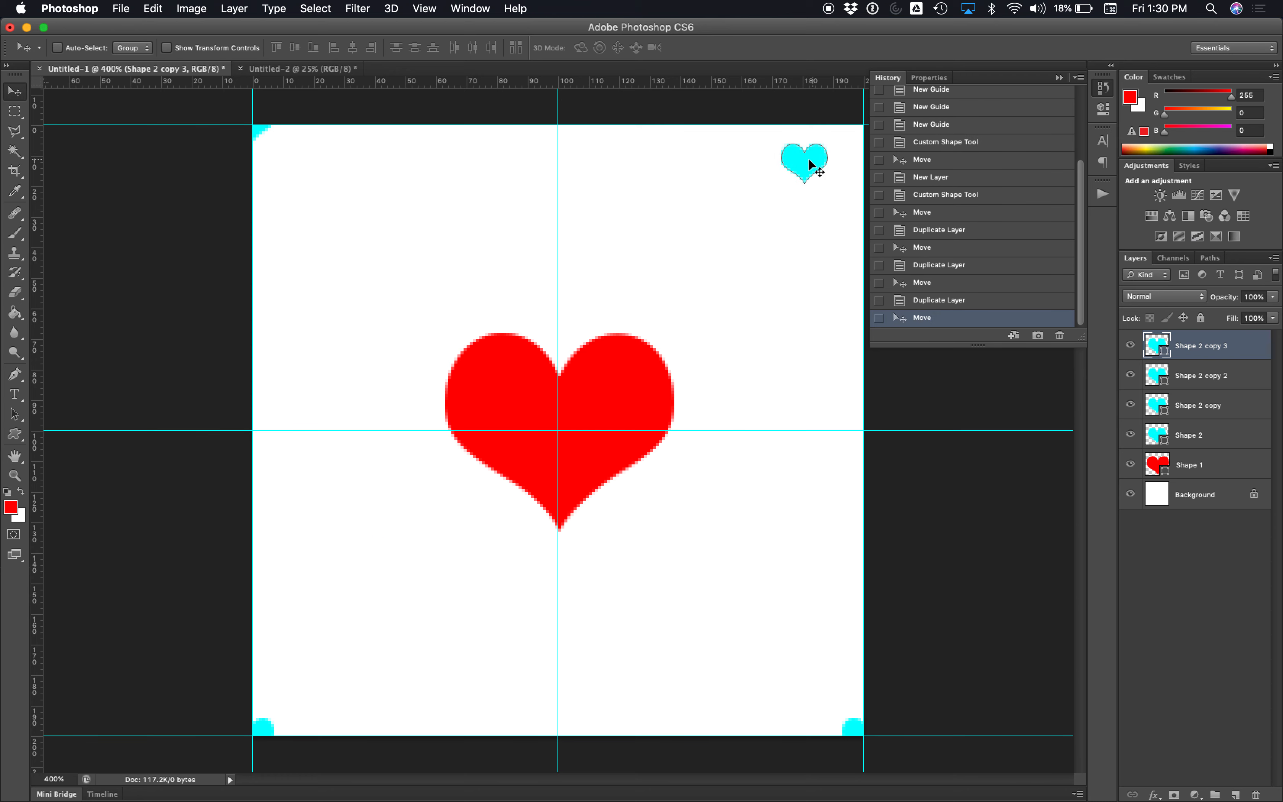
pyautogui.click(1111, 86)
pyautogui.moveTo(793, 170); pyautogui.dragTo(845, 131)
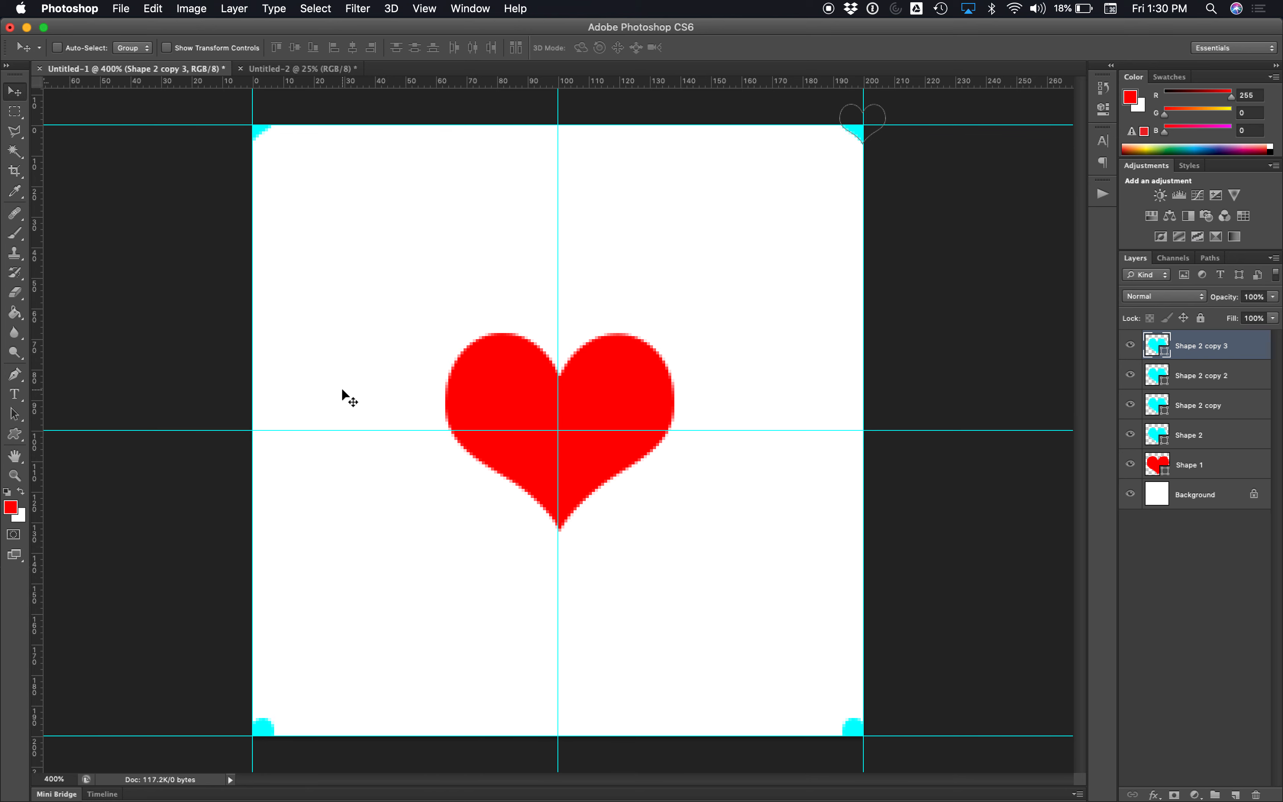
# Step: Define the red heart tile with cyan corner hearts as a pattern named "heart 2"
pyautogui.click(193, 7)
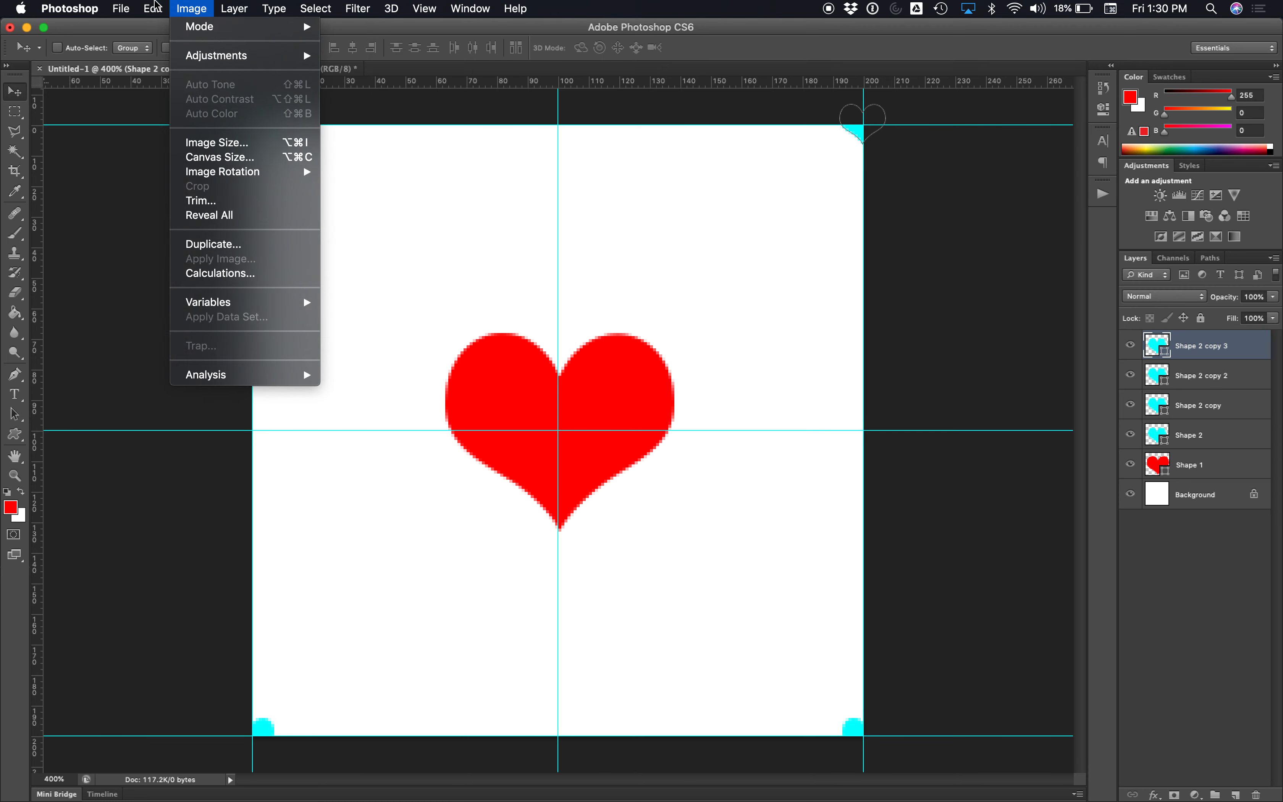
pyautogui.moveTo(153, 7)
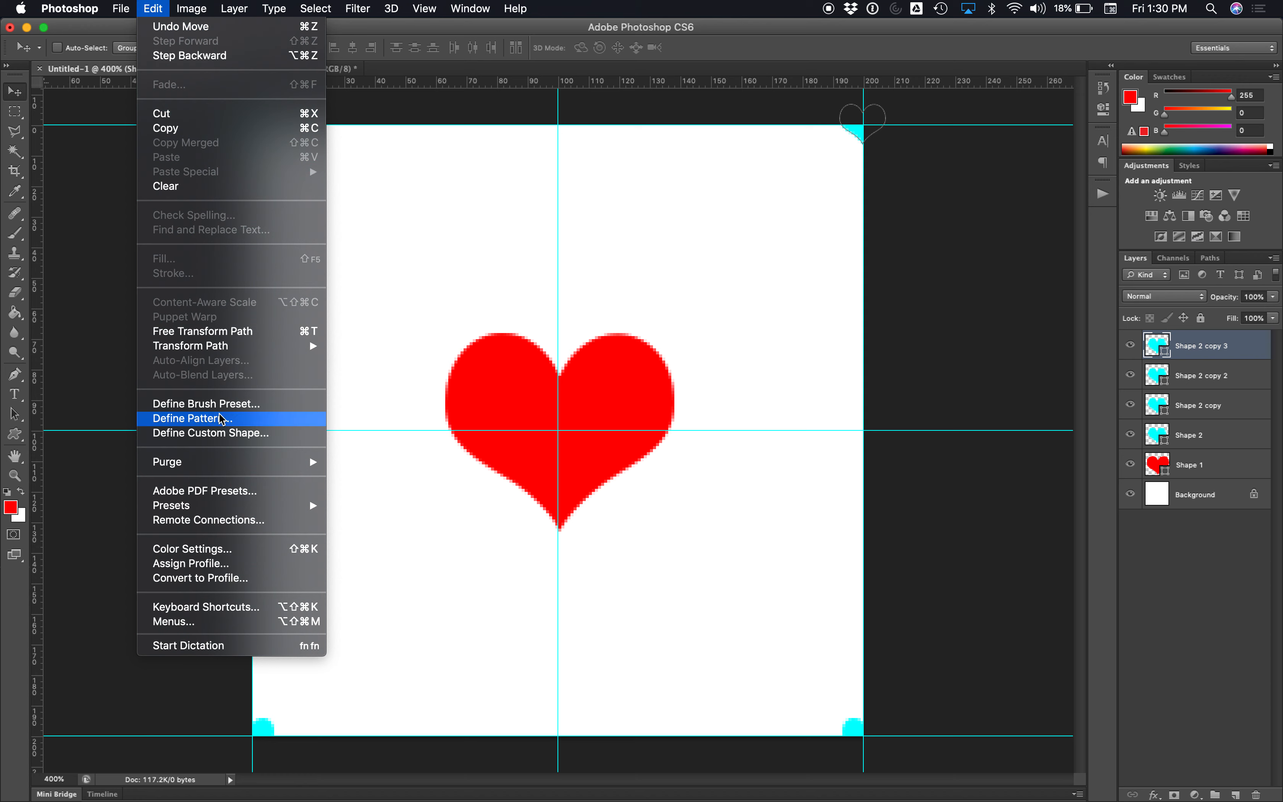
pyautogui.click(222, 419)
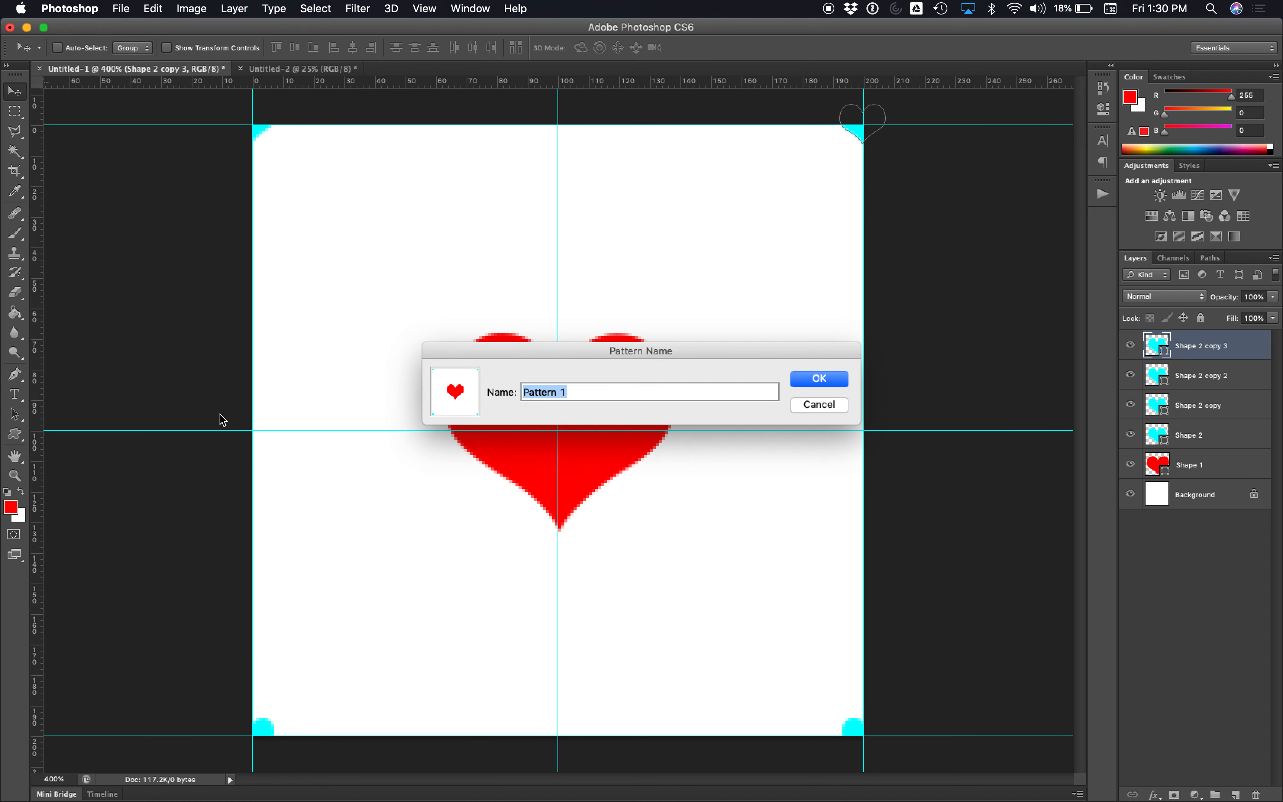
pyautogui.write('heart 2')
pyautogui.click(830, 378)
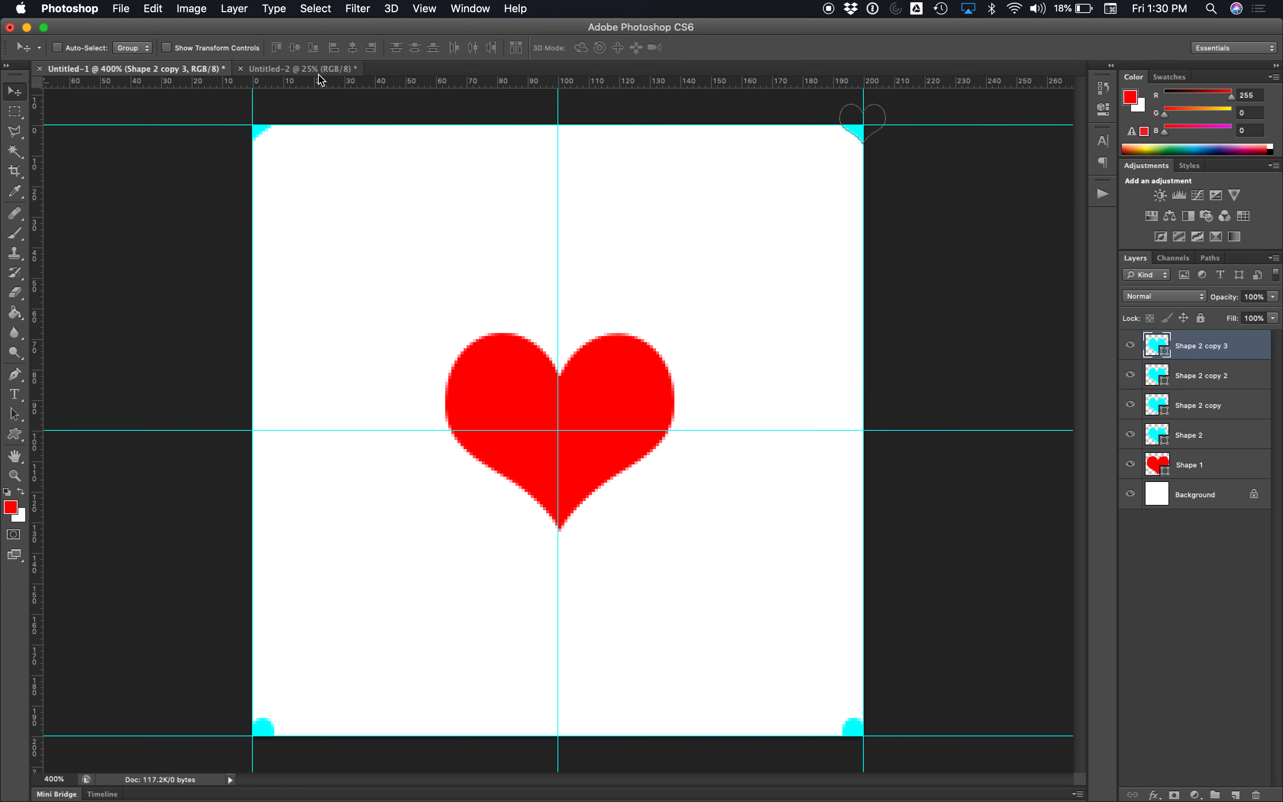
# Step: Switch to the Untitled-2 document and revert it to its New history state to clear the red heart fill
pyautogui.click(302, 68)
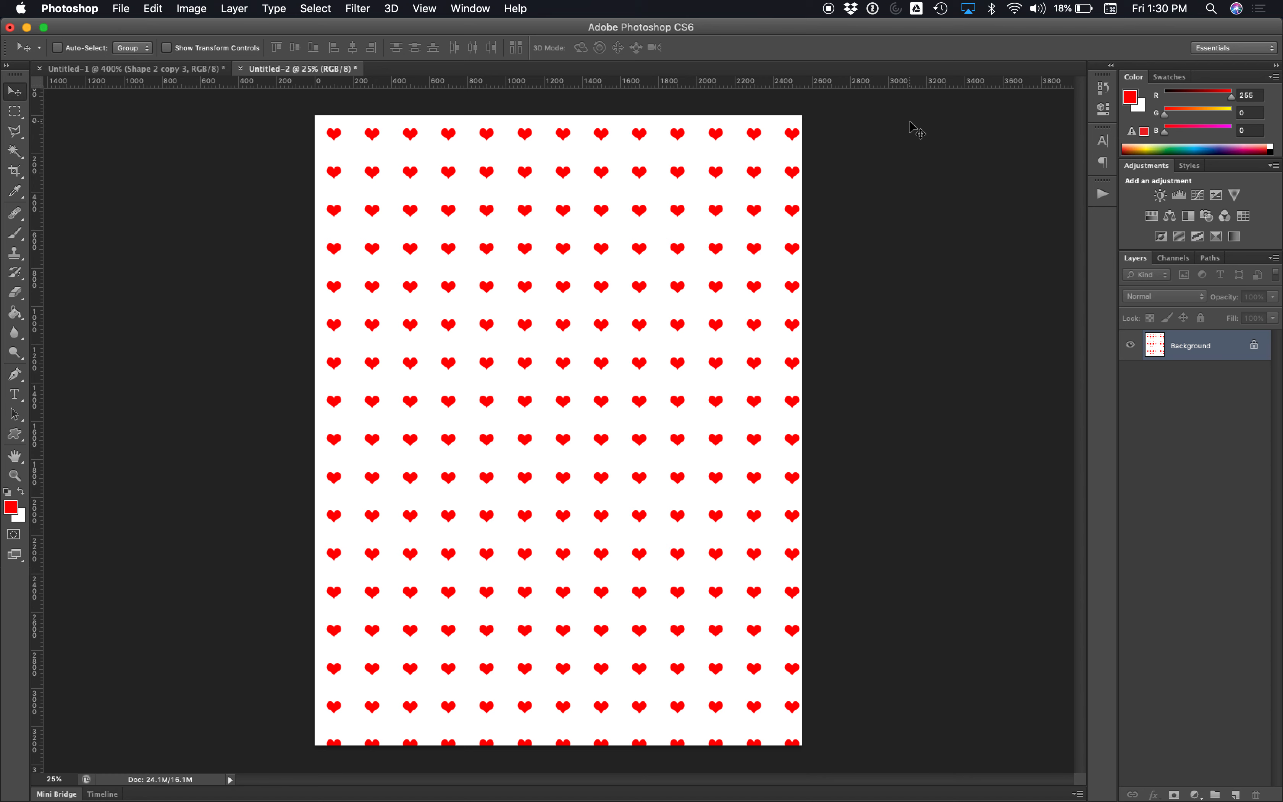
pyautogui.click(1100, 88)
pyautogui.click(1012, 128)
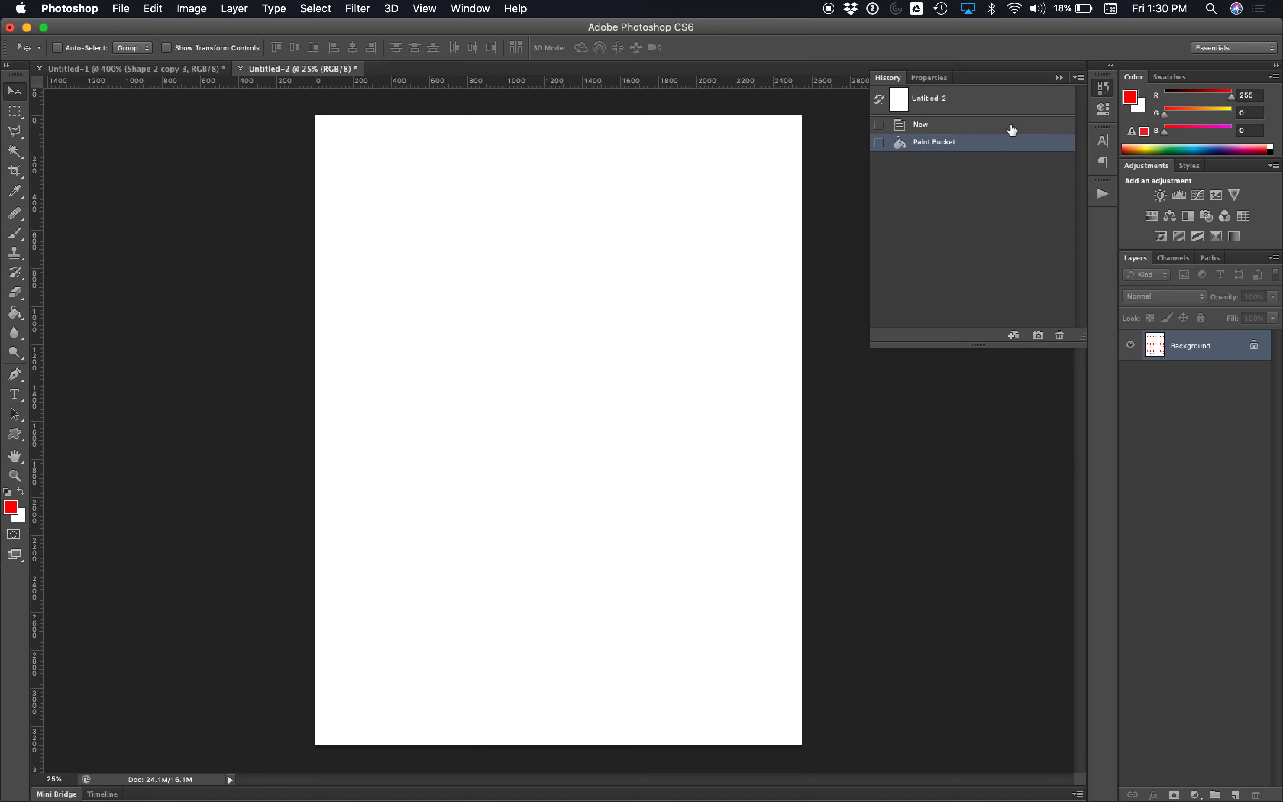
# Step: Fill the blank Untitled-2 canvas with the heart 2 pattern using the Paint Bucket and inspect the result up close
pyautogui.click(15, 231)
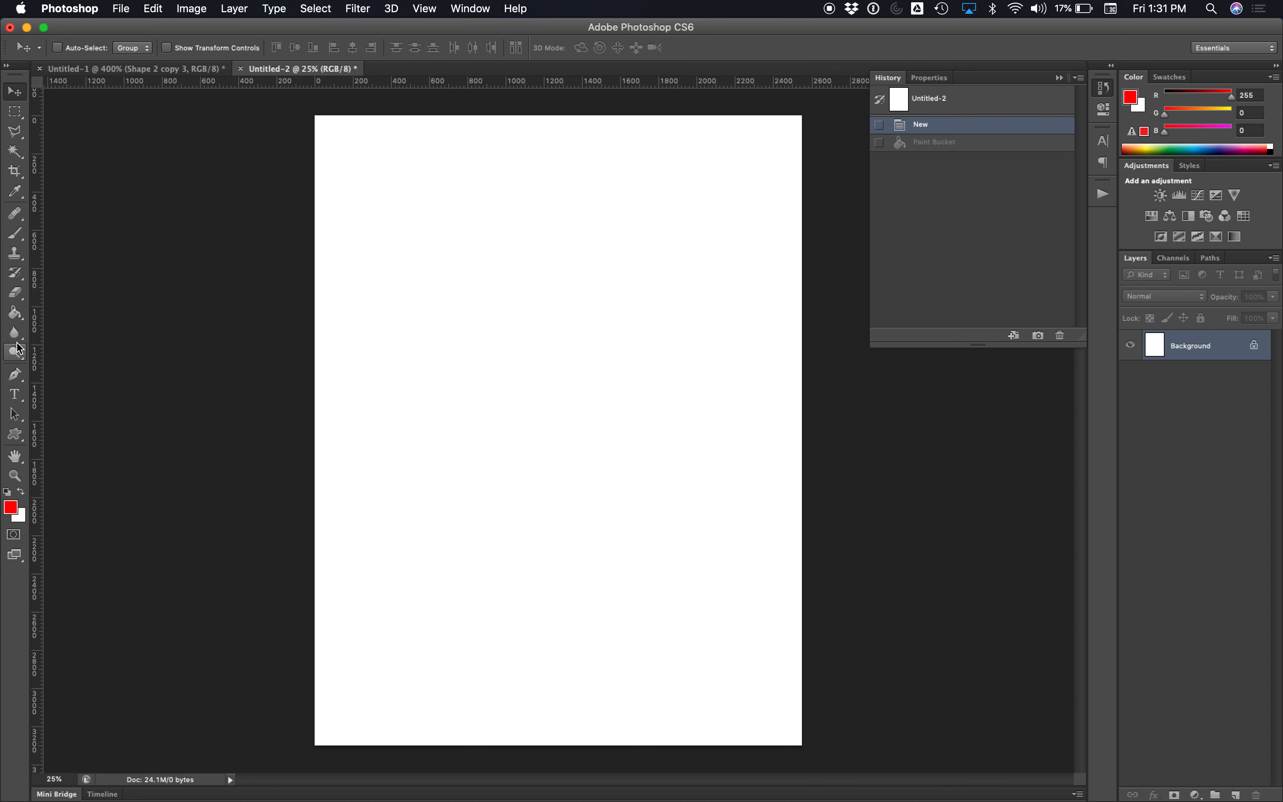
pyautogui.click(15, 312)
pyautogui.click(138, 48)
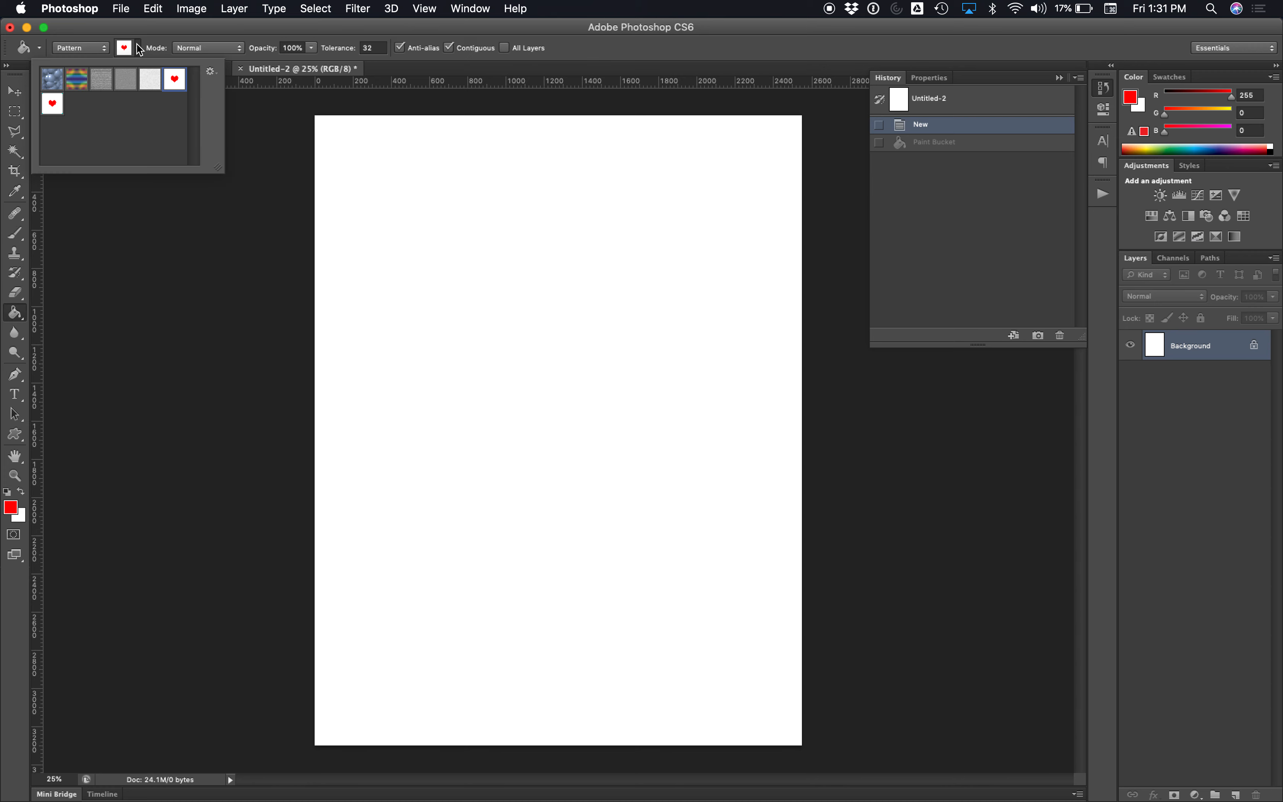
pyautogui.click(53, 103)
pyautogui.click(480, 244)
pyautogui.click(481, 244)
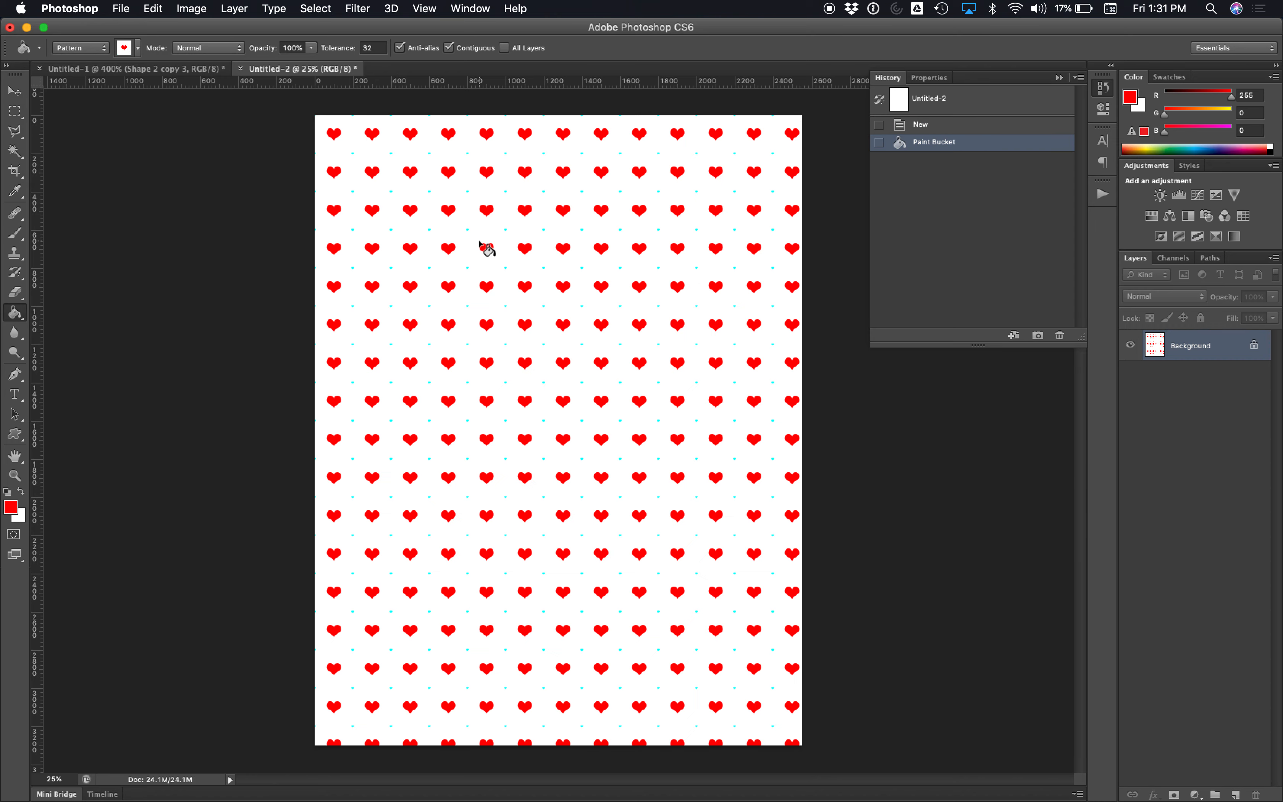
pyautogui.click(15, 475)
pyautogui.moveTo(541, 254); pyautogui.dragTo(474, 235)
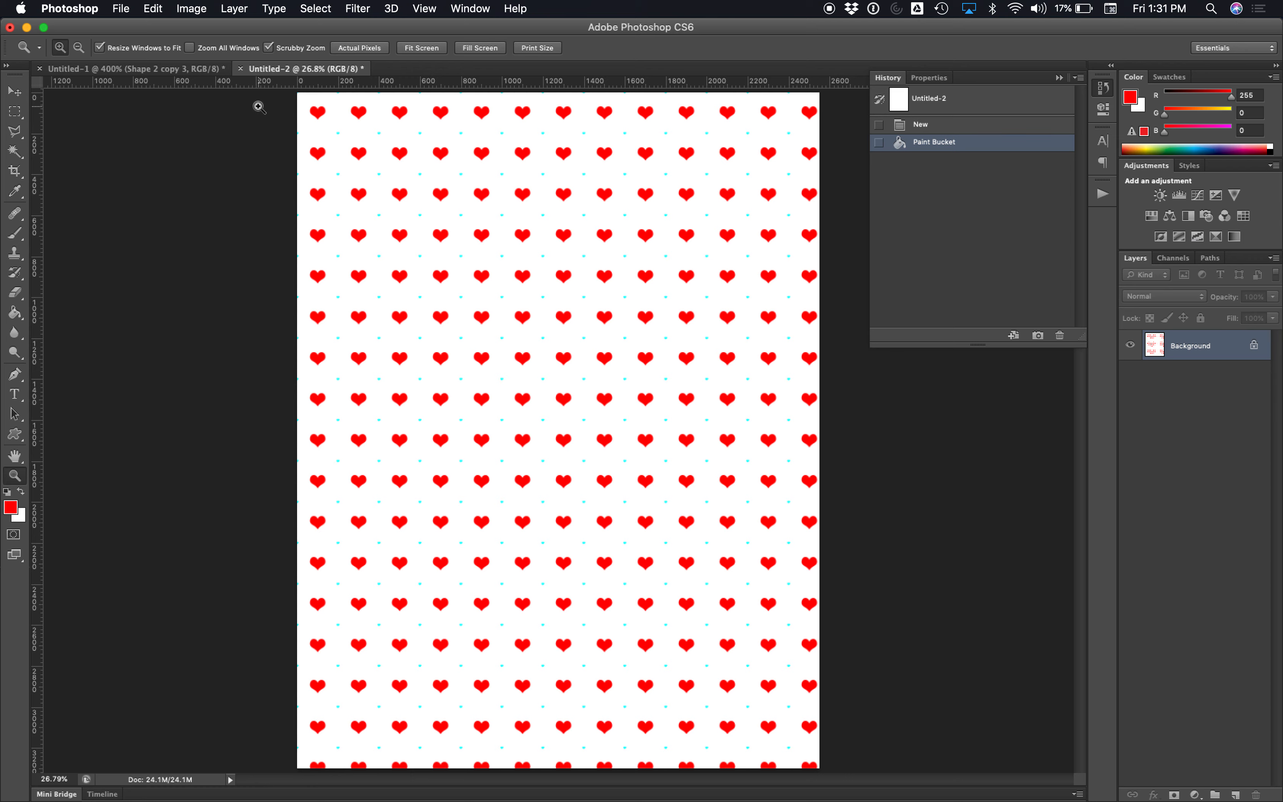
# Step: Fill the Background layer of the Untitled-1 heart tile with a violet foreground colour, RGB 120, 0, 255
pyautogui.click(197, 68)
pyautogui.click(1149, 488)
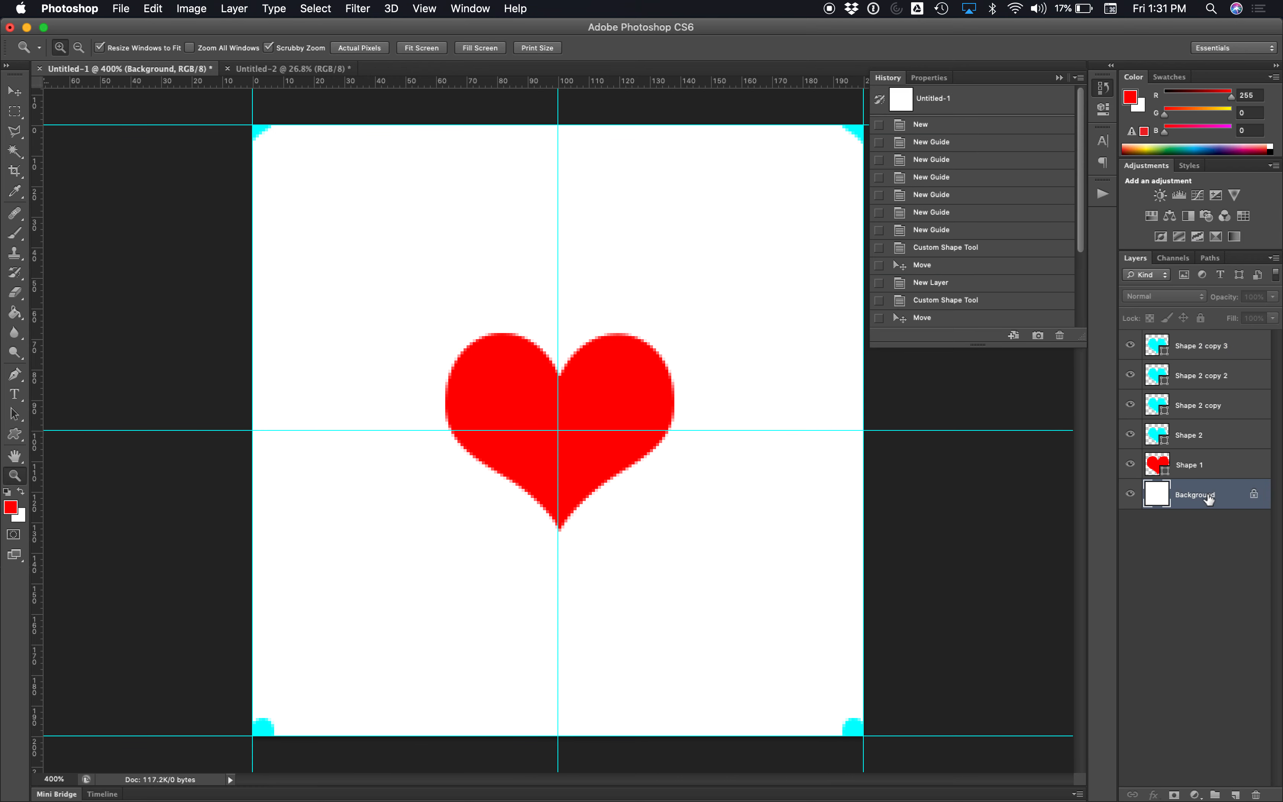
pyautogui.click(15, 312)
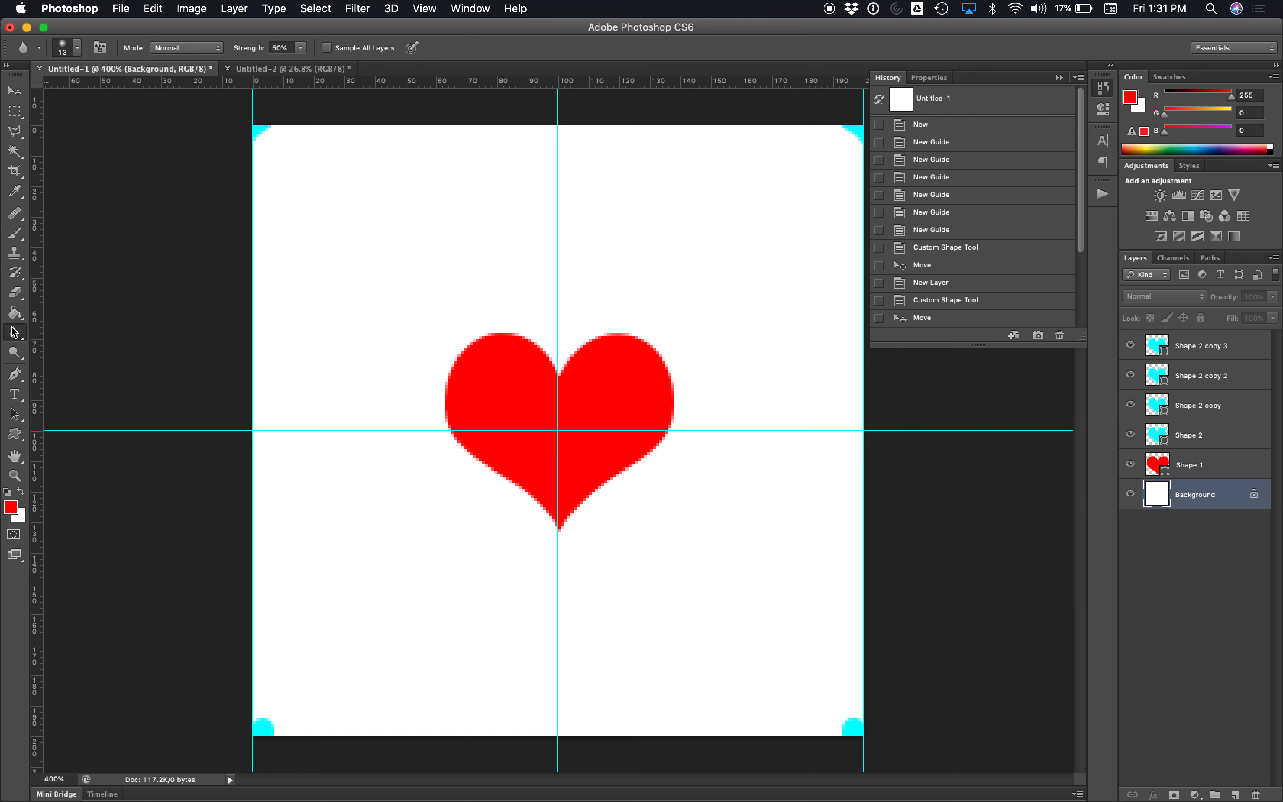
pyautogui.click(112, 49)
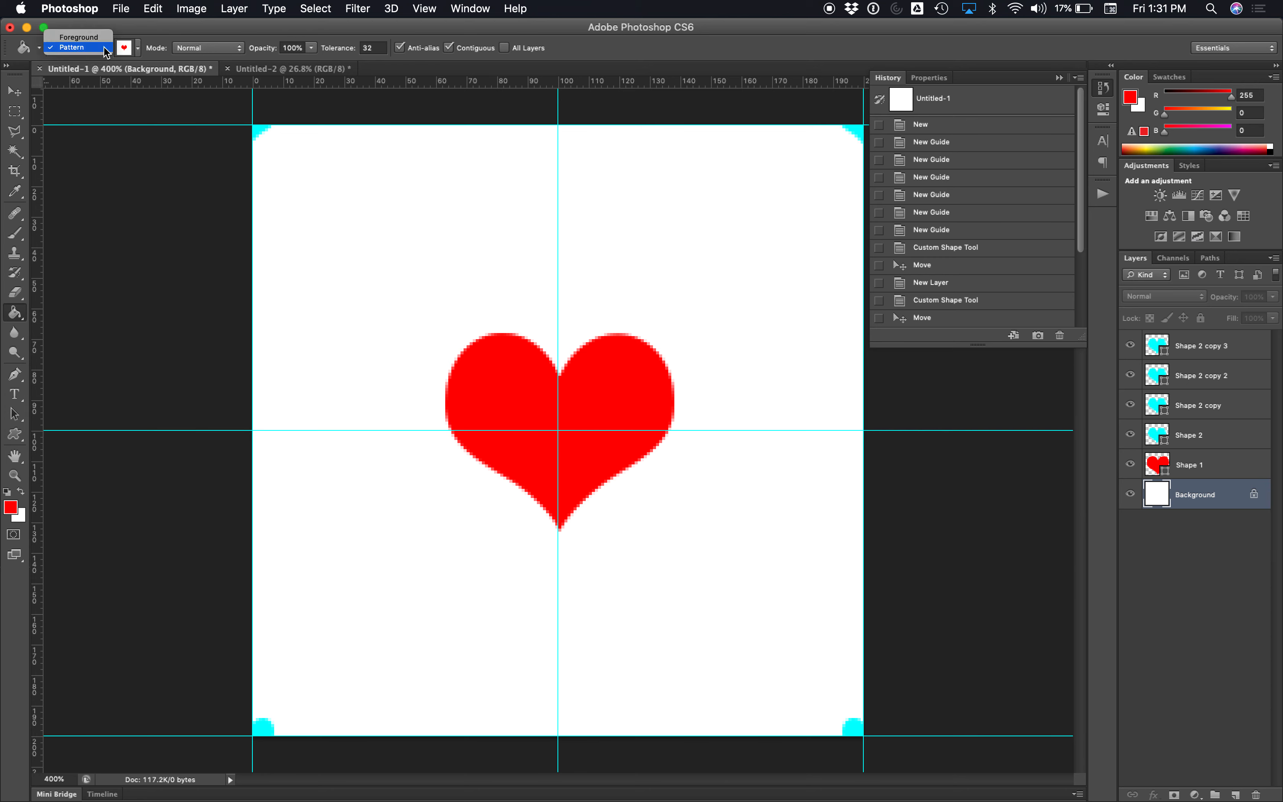
pyautogui.click(80, 37)
pyautogui.click(10, 507)
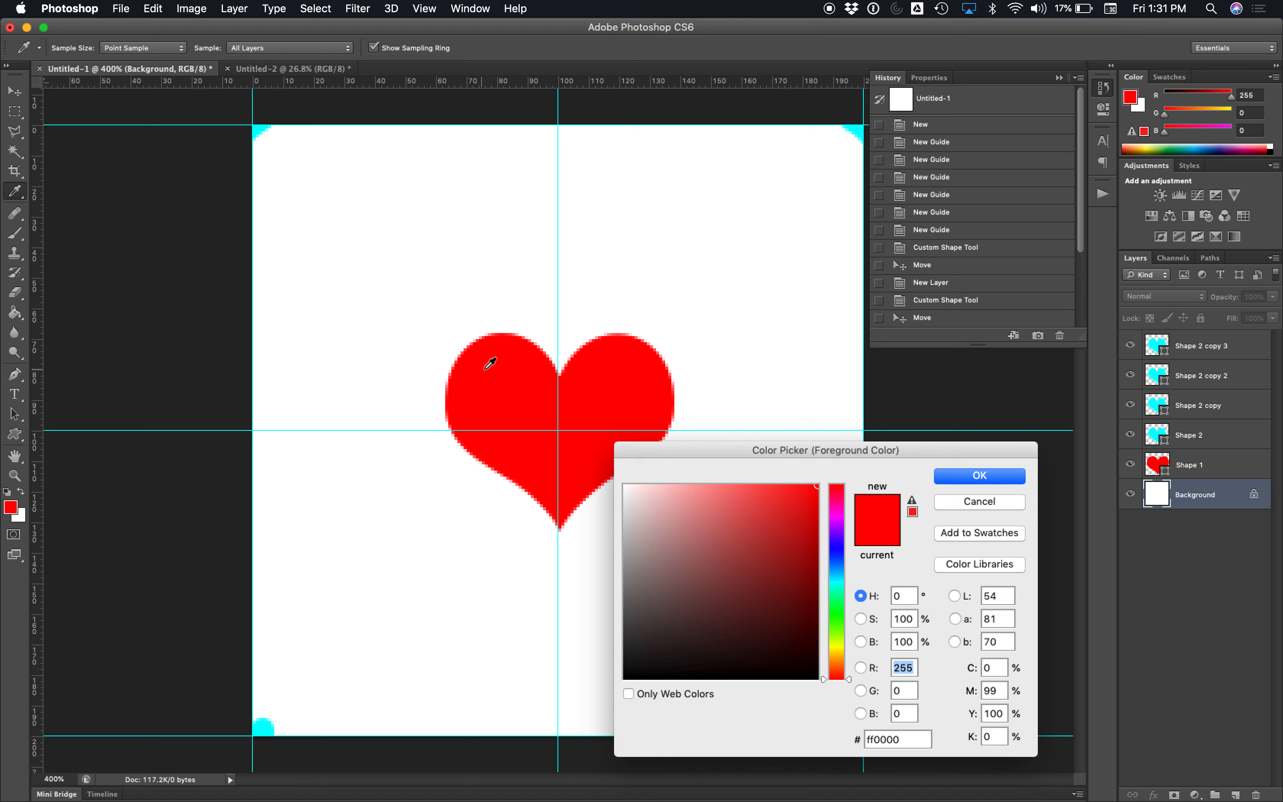
pyautogui.moveTo(848, 555); pyautogui.dragTo(844, 531)
pyautogui.click(965, 480)
pyautogui.click(14, 311)
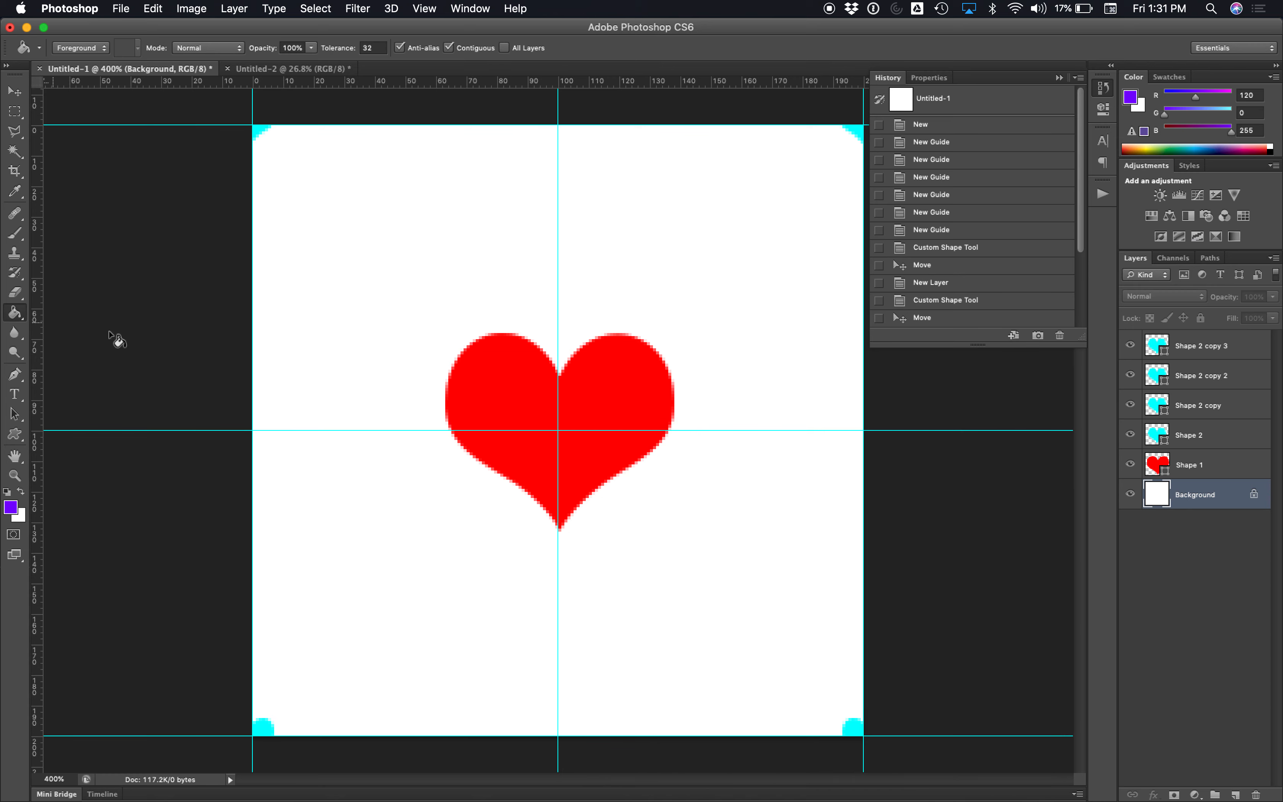
pyautogui.click(320, 263)
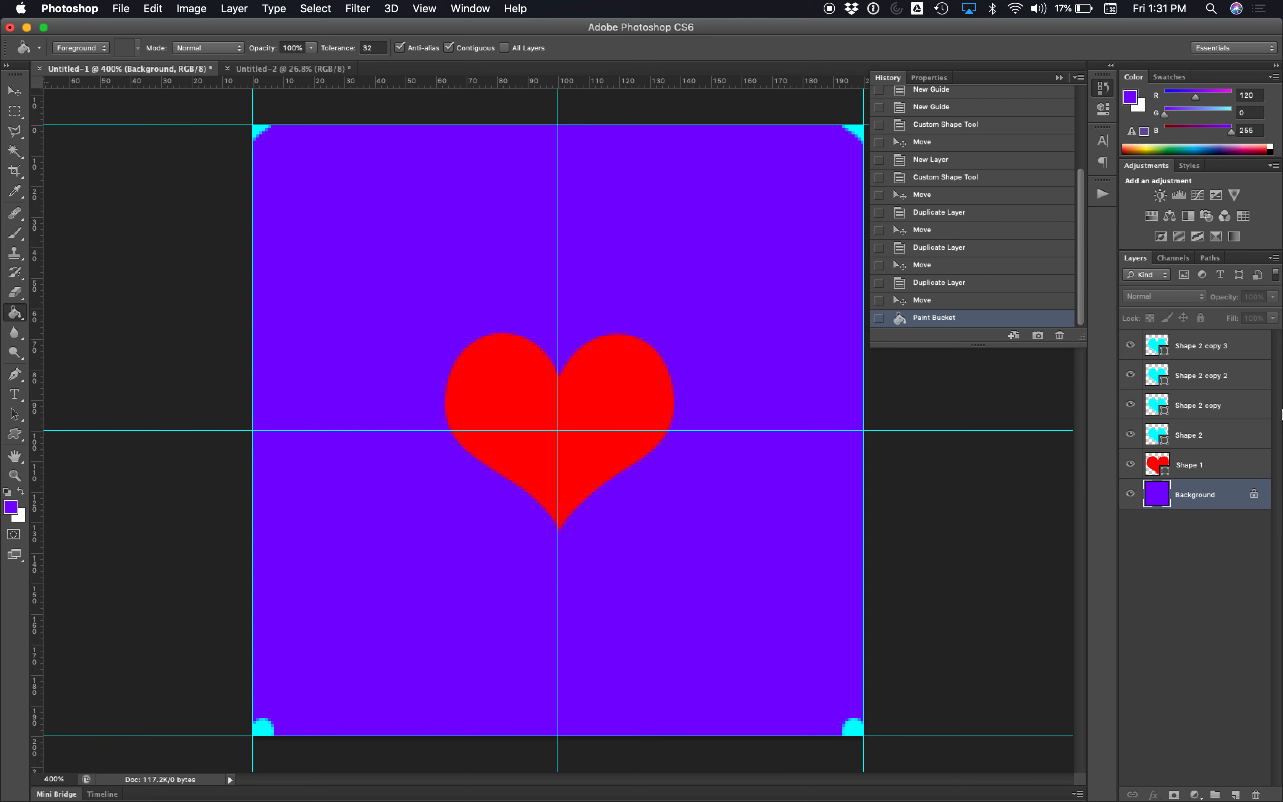
pyautogui.click(1212, 437)
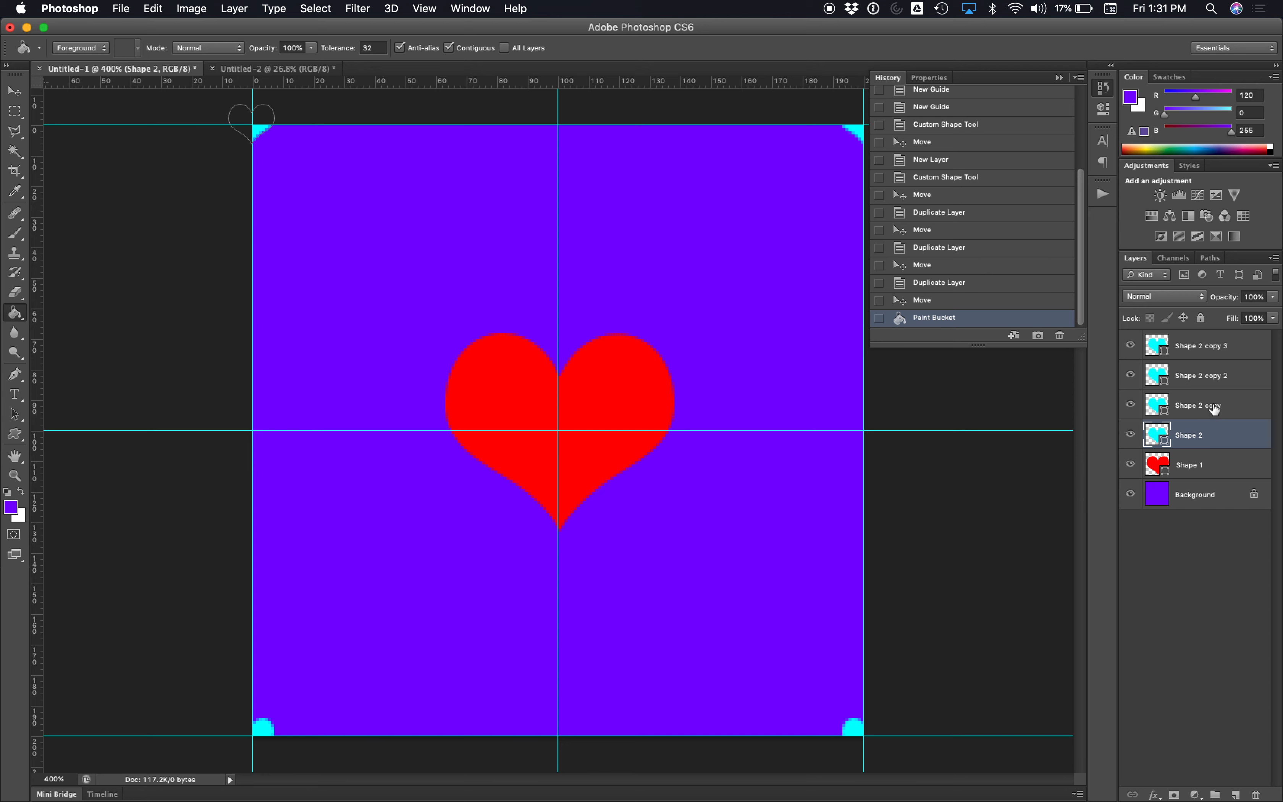
pyautogui.click(1214, 410)
pyautogui.click(1202, 354)
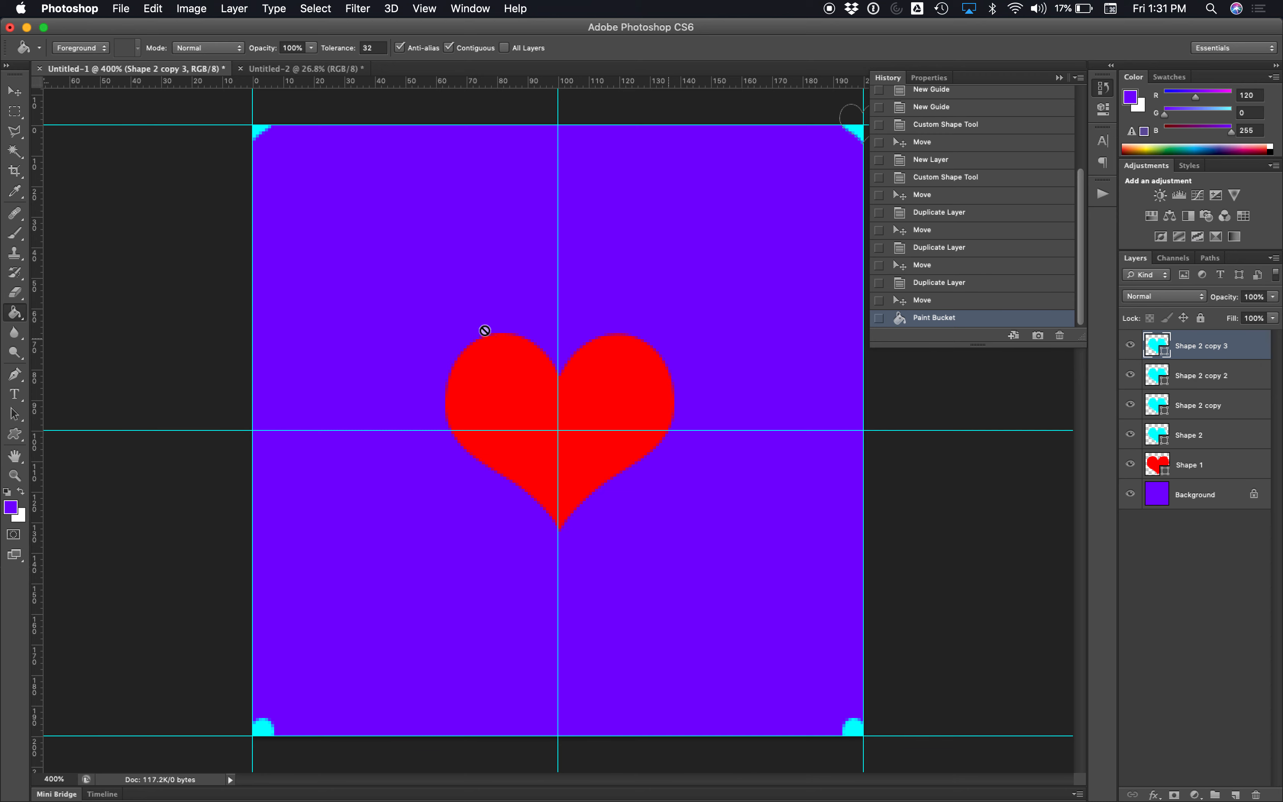
pyautogui.click(15, 434)
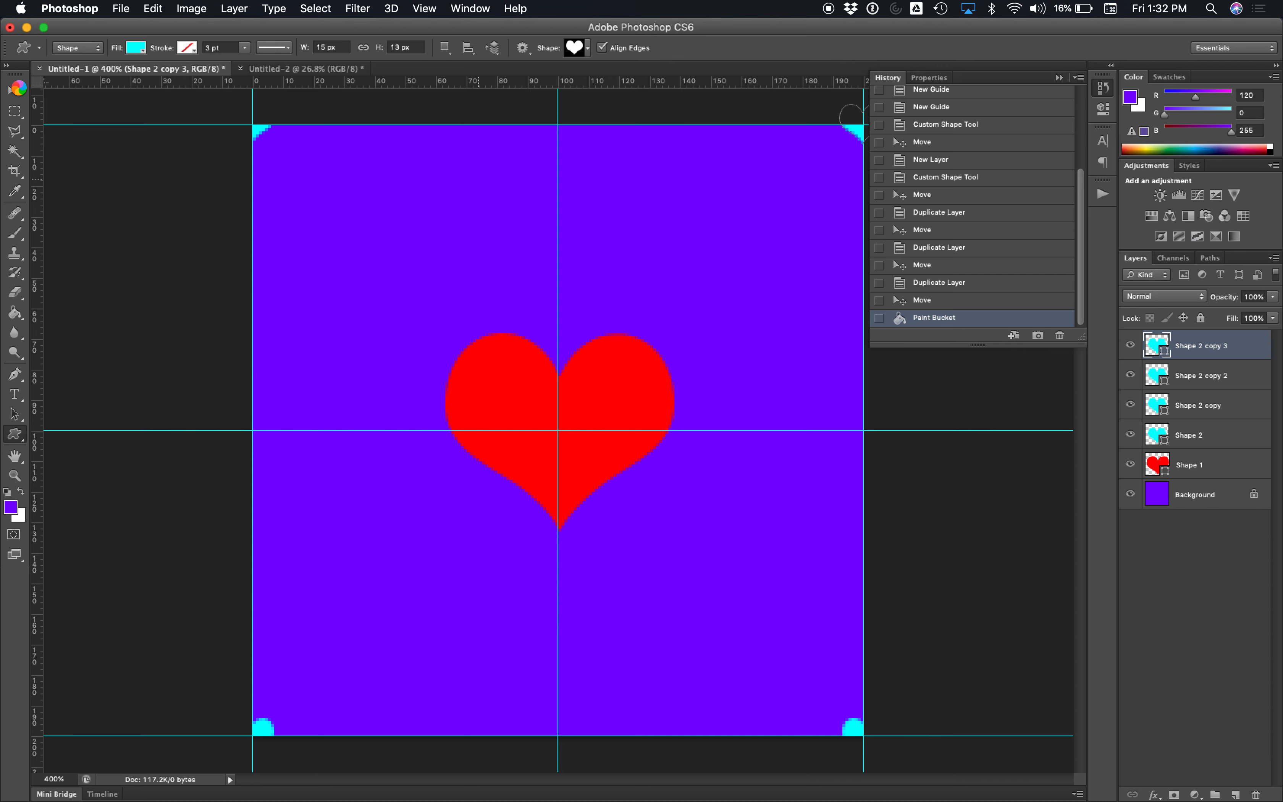
# Step: Define the heart tile with the violet background as a pattern named "heart 8"
pyautogui.click(153, 8)
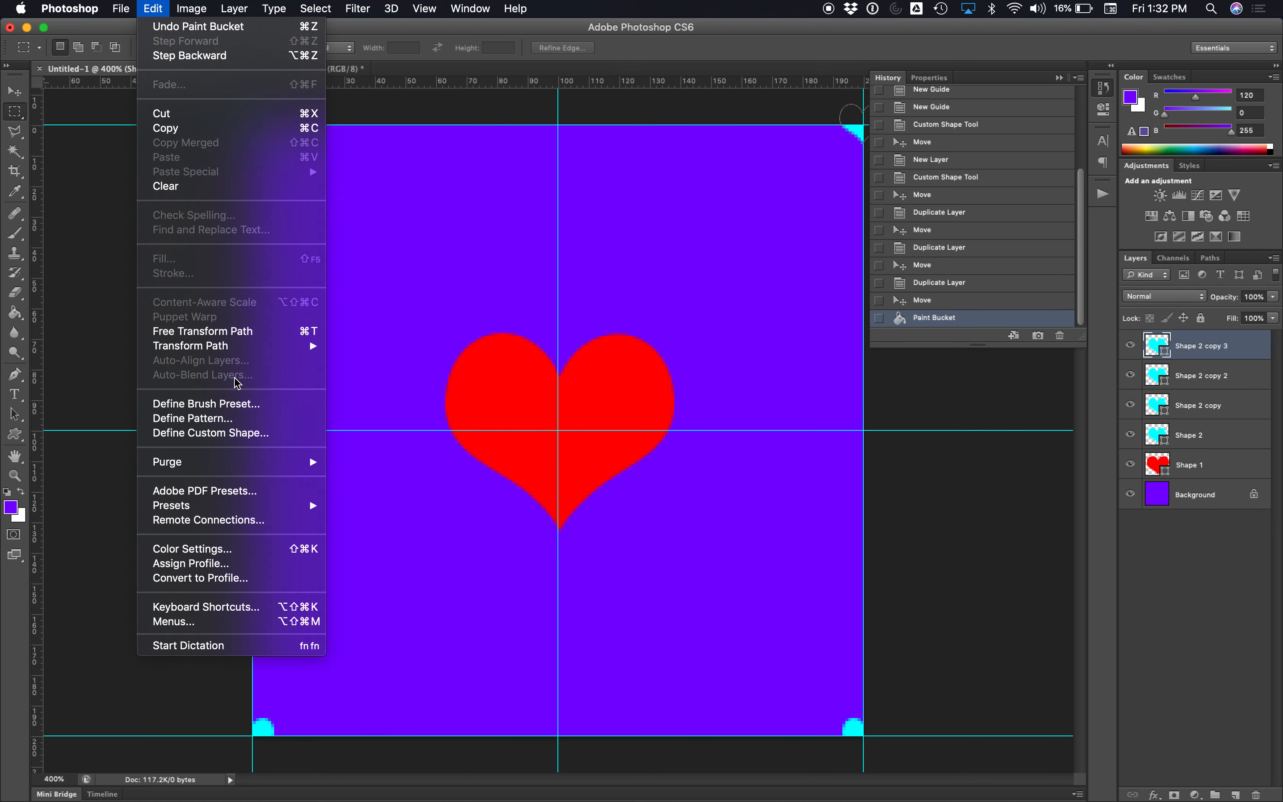
pyautogui.click(225, 422)
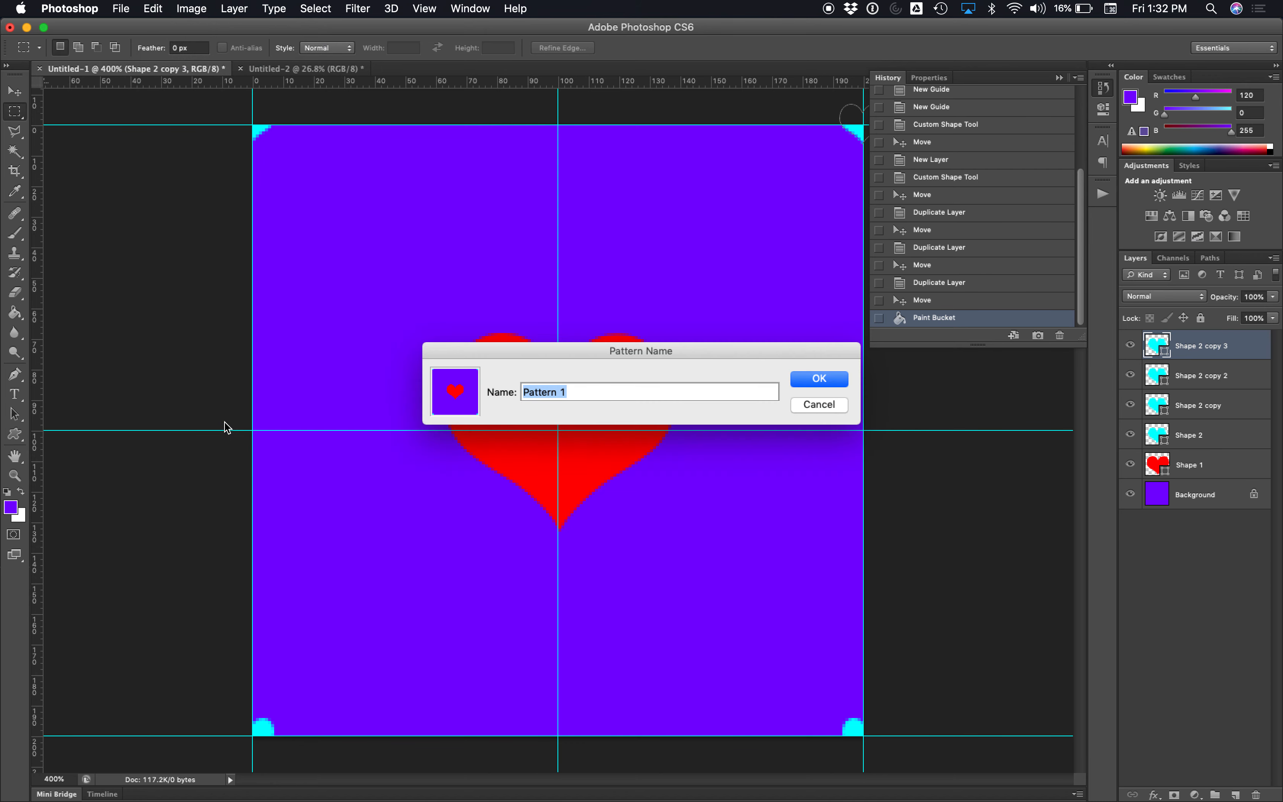
pyautogui.doubleClick(613, 395)
pyautogui.write('heart ')
pyautogui.write('8')
pyautogui.click(826, 378)
# Step: Revert Untitled-2 to its New history state and fill the canvas with the violet heart pattern, inspecting the repeat up close
pyautogui.click(305, 69)
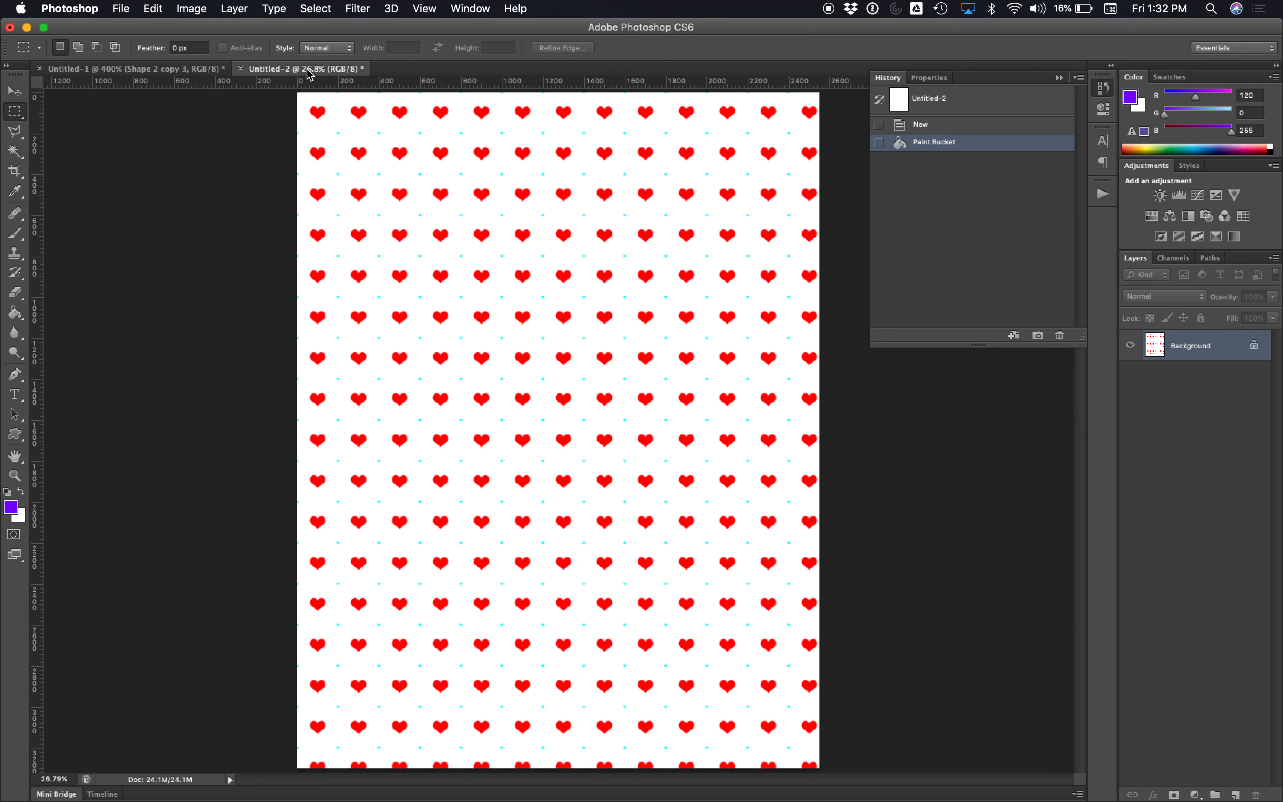
pyautogui.click(974, 127)
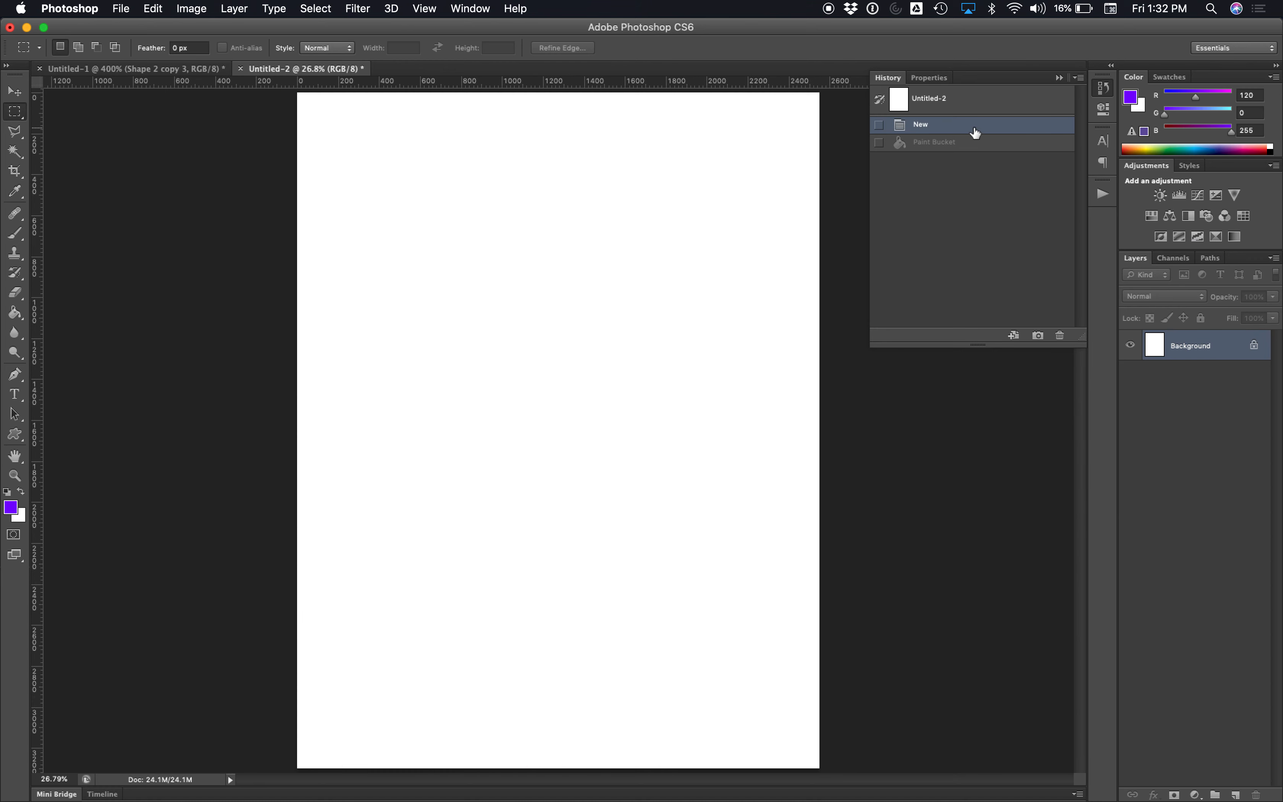
pyautogui.click(17, 312)
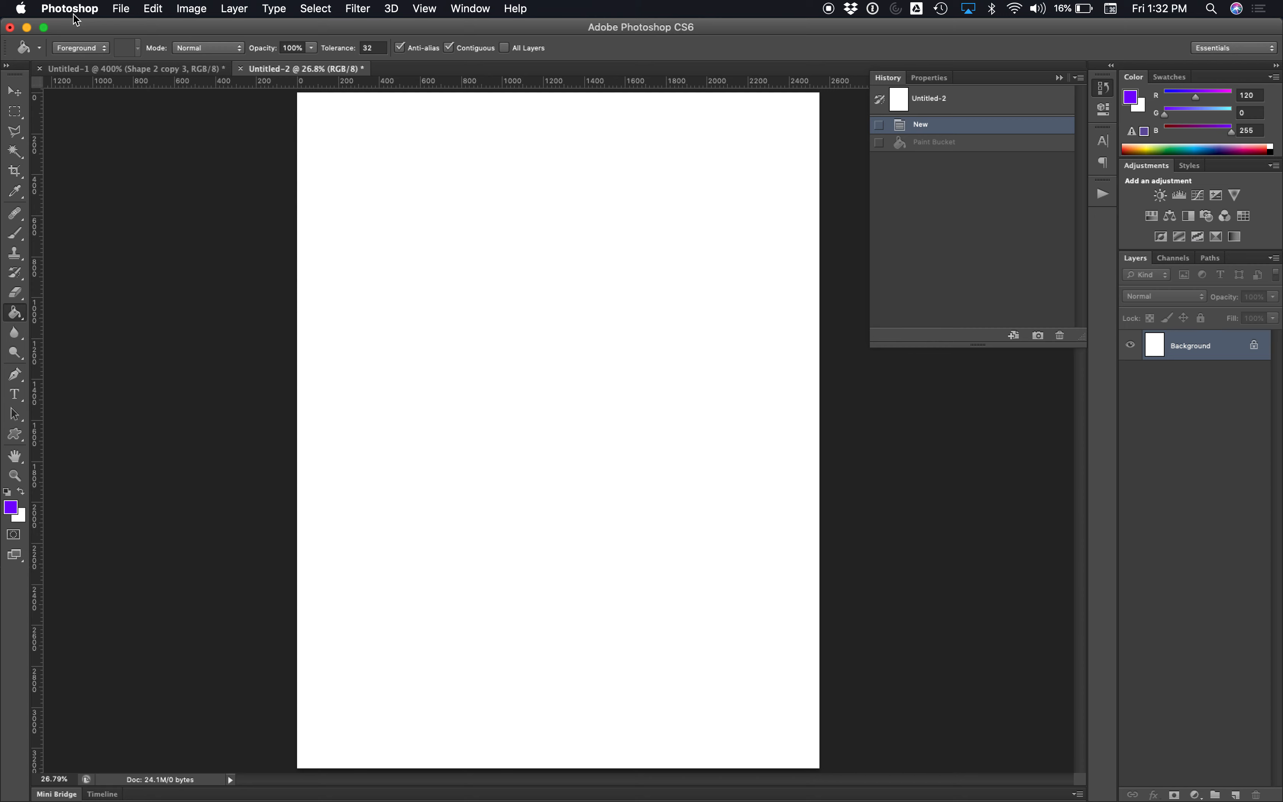
pyautogui.click(76, 56)
pyautogui.click(135, 49)
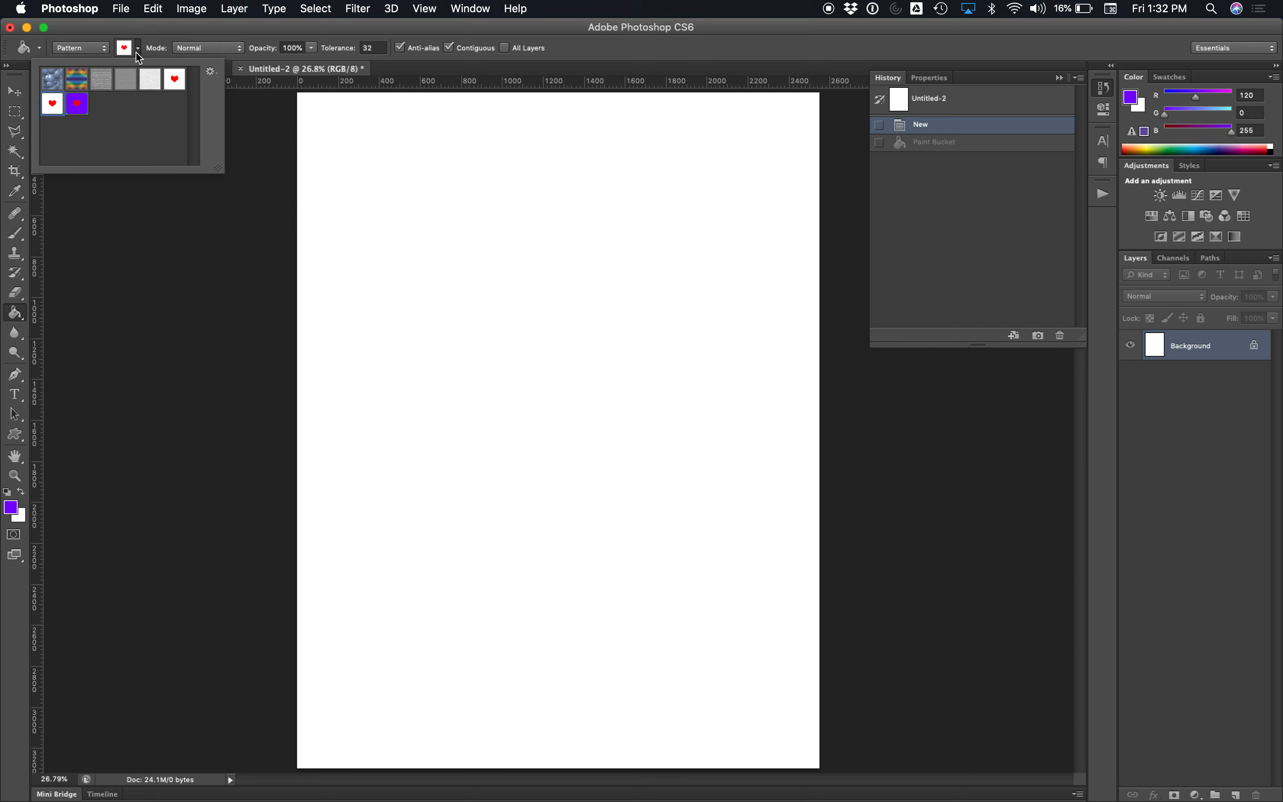
pyautogui.click(70, 107)
pyautogui.click(617, 245)
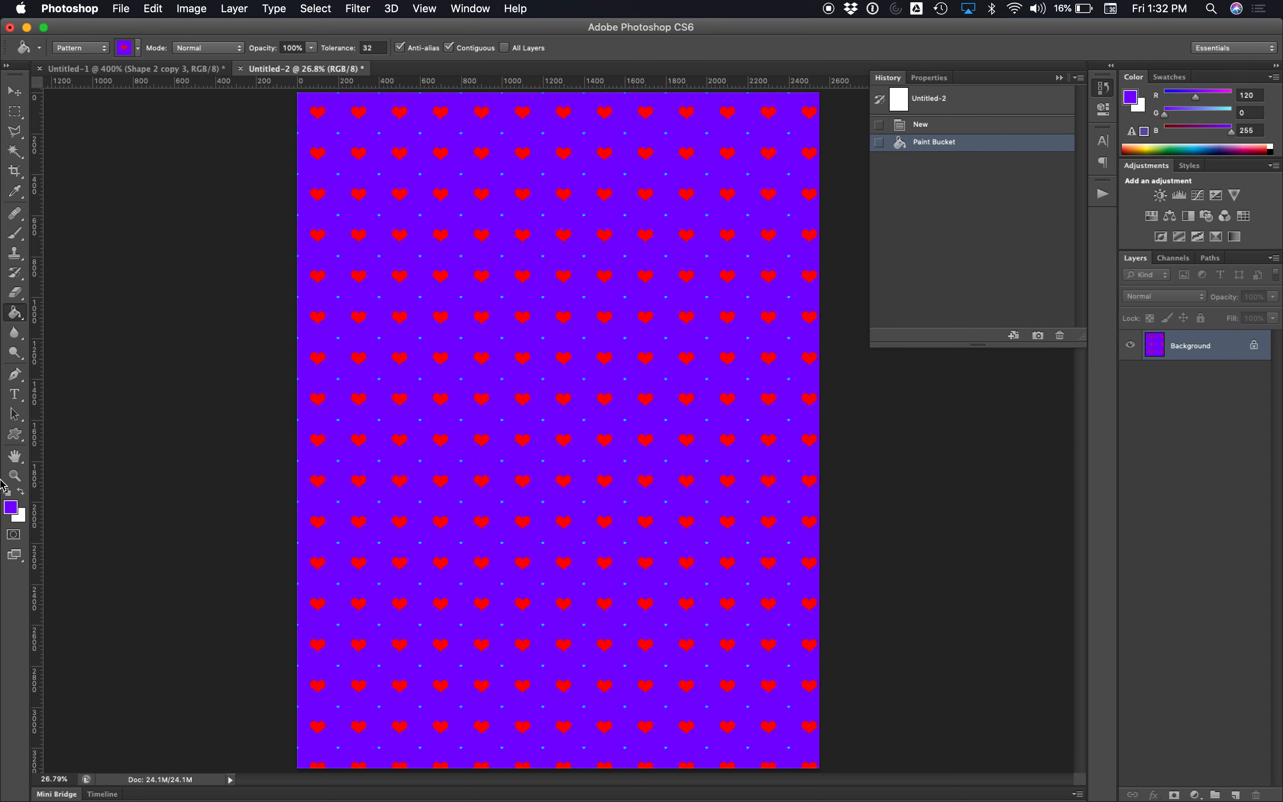
pyautogui.click(15, 476)
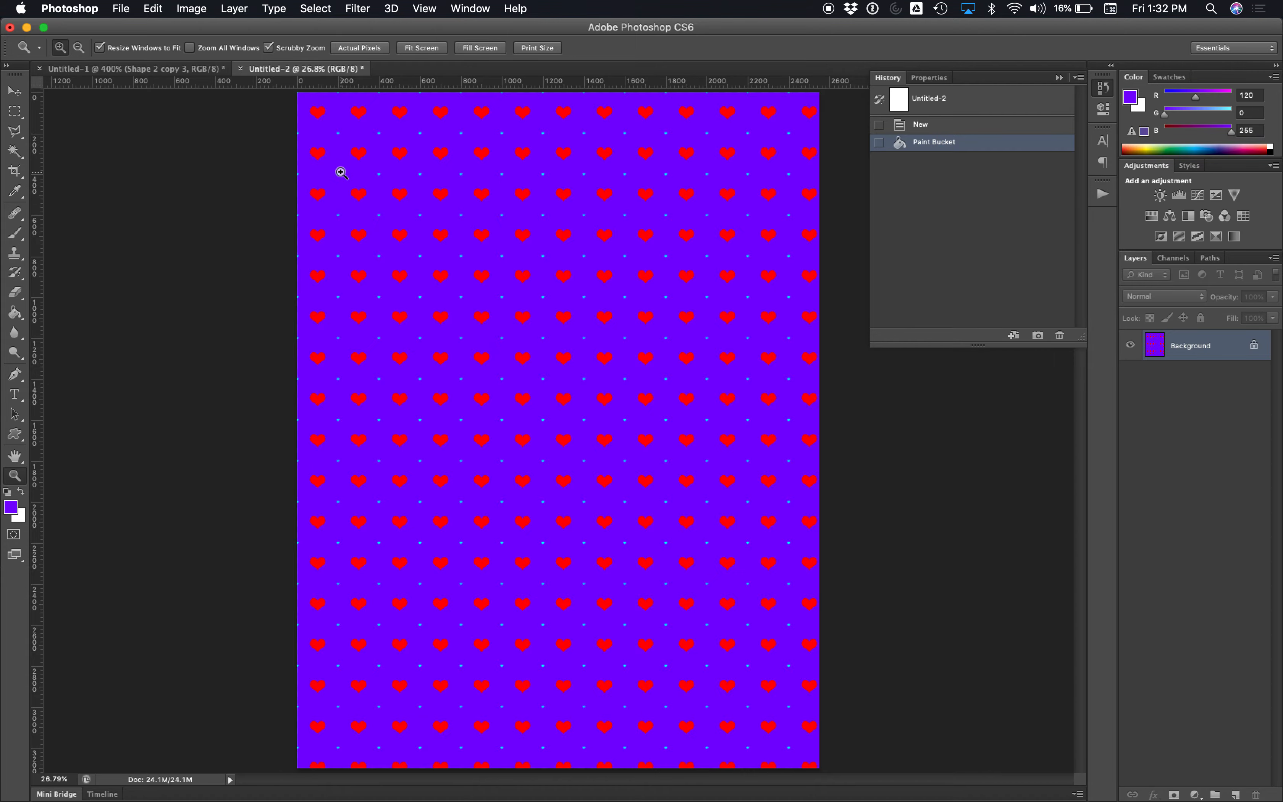
pyautogui.moveTo(339, 173); pyautogui.dragTo(475, 199)
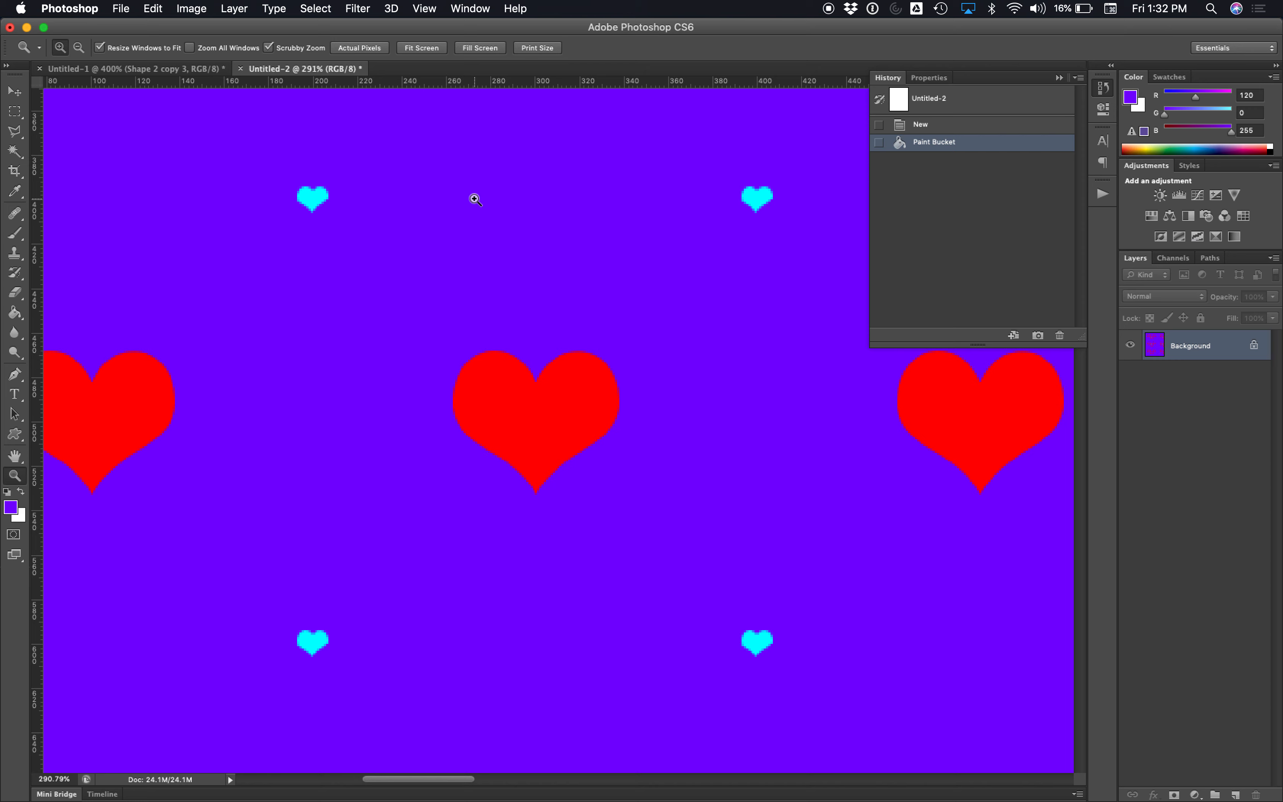
pyautogui.moveTo(475, 199); pyautogui.dragTo(404, 84)
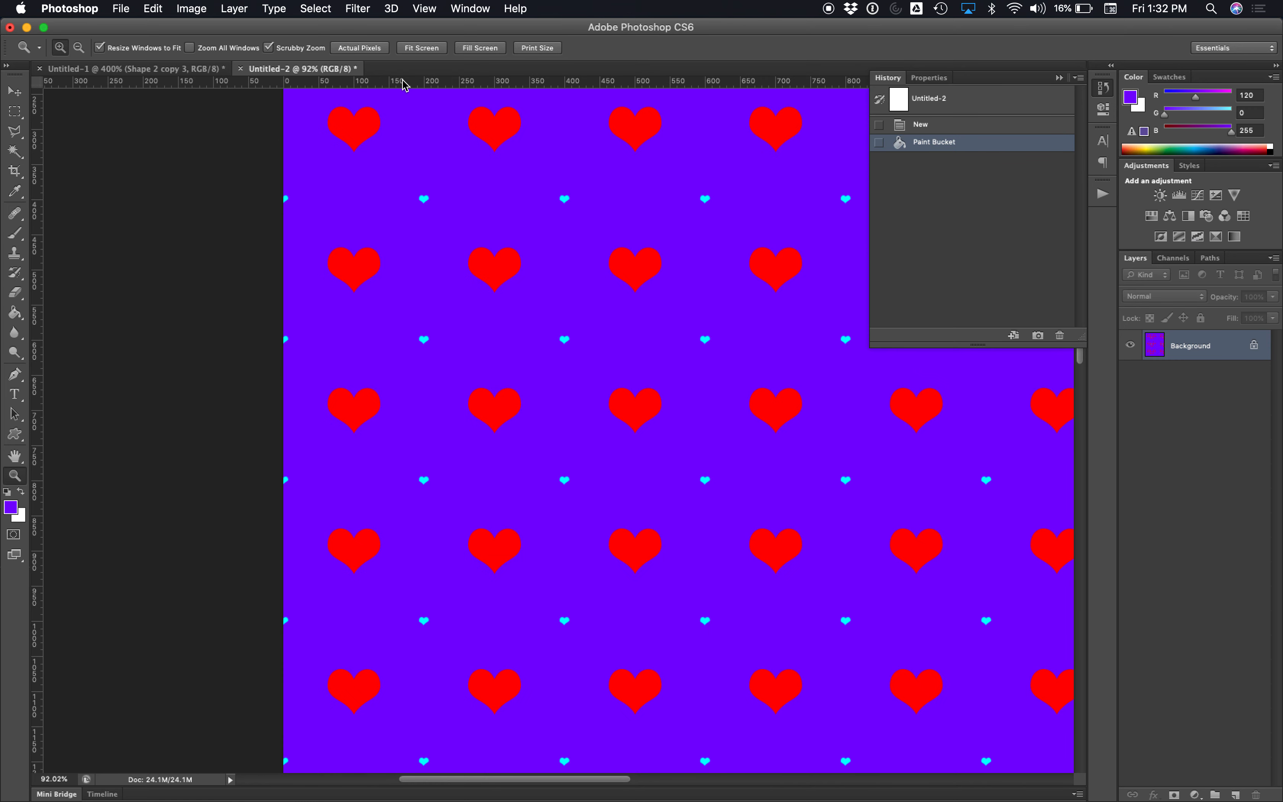